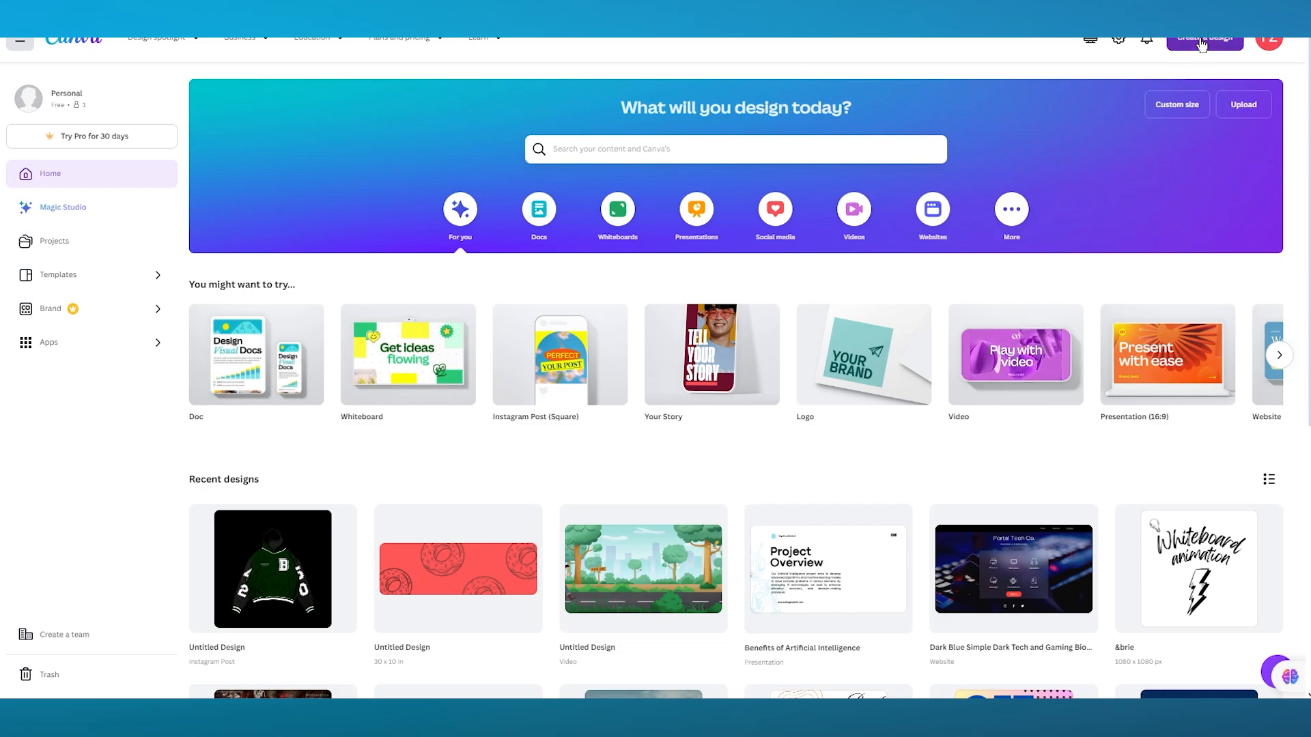
# Create a new blank design using the YouTube Ad (Landscape) format.
pyautogui.click(1202, 45)
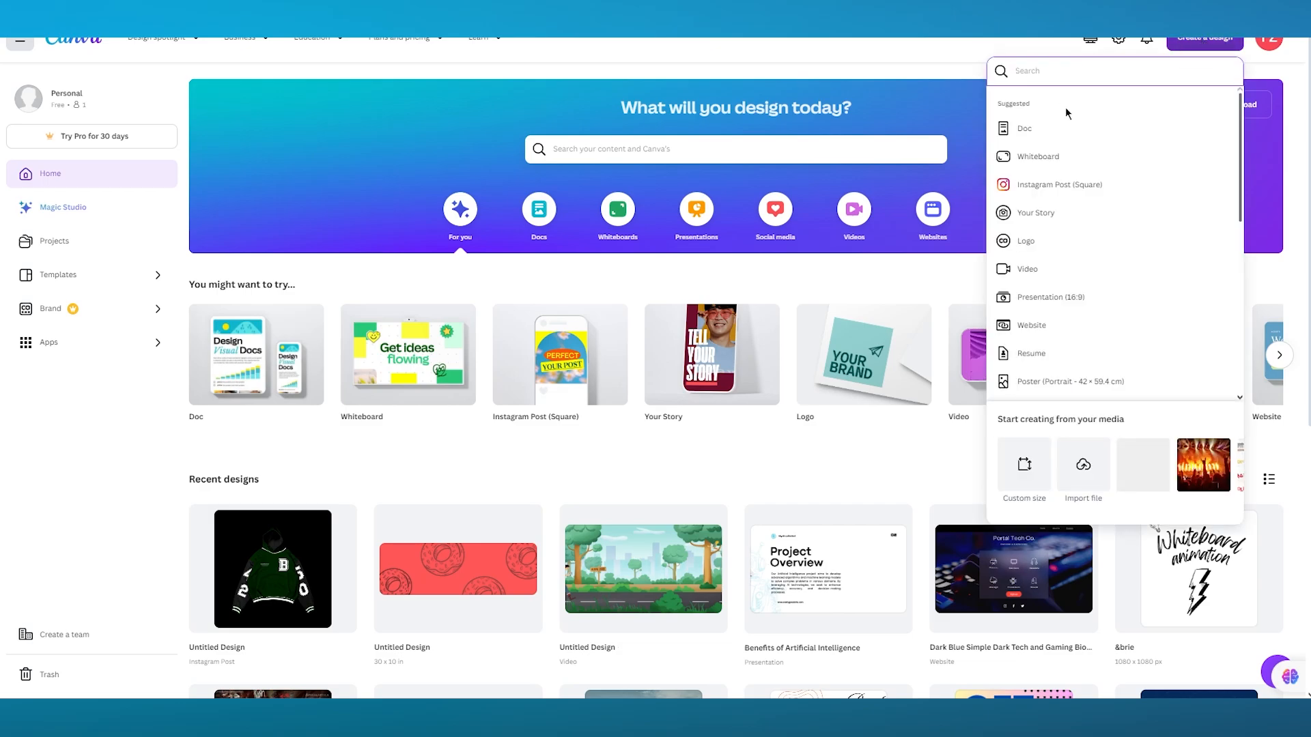
pyautogui.write('youtube')
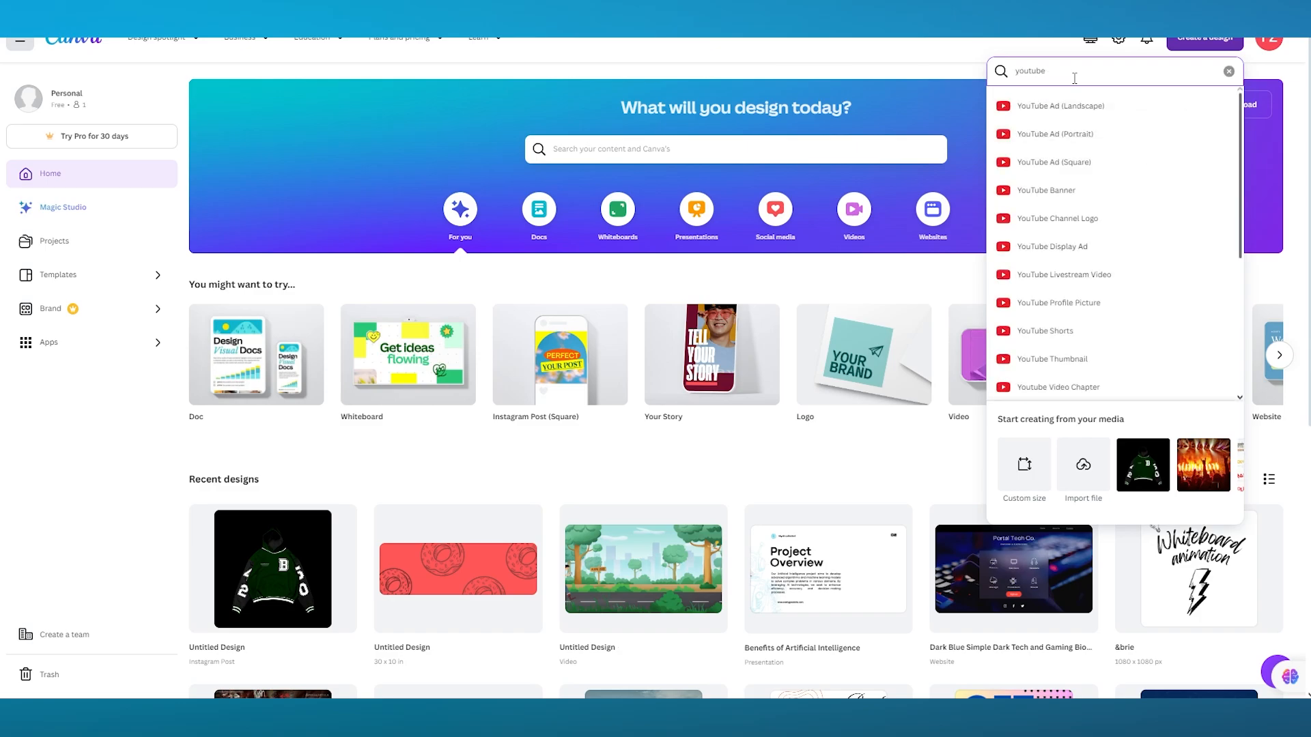
pyautogui.click(1154, 117)
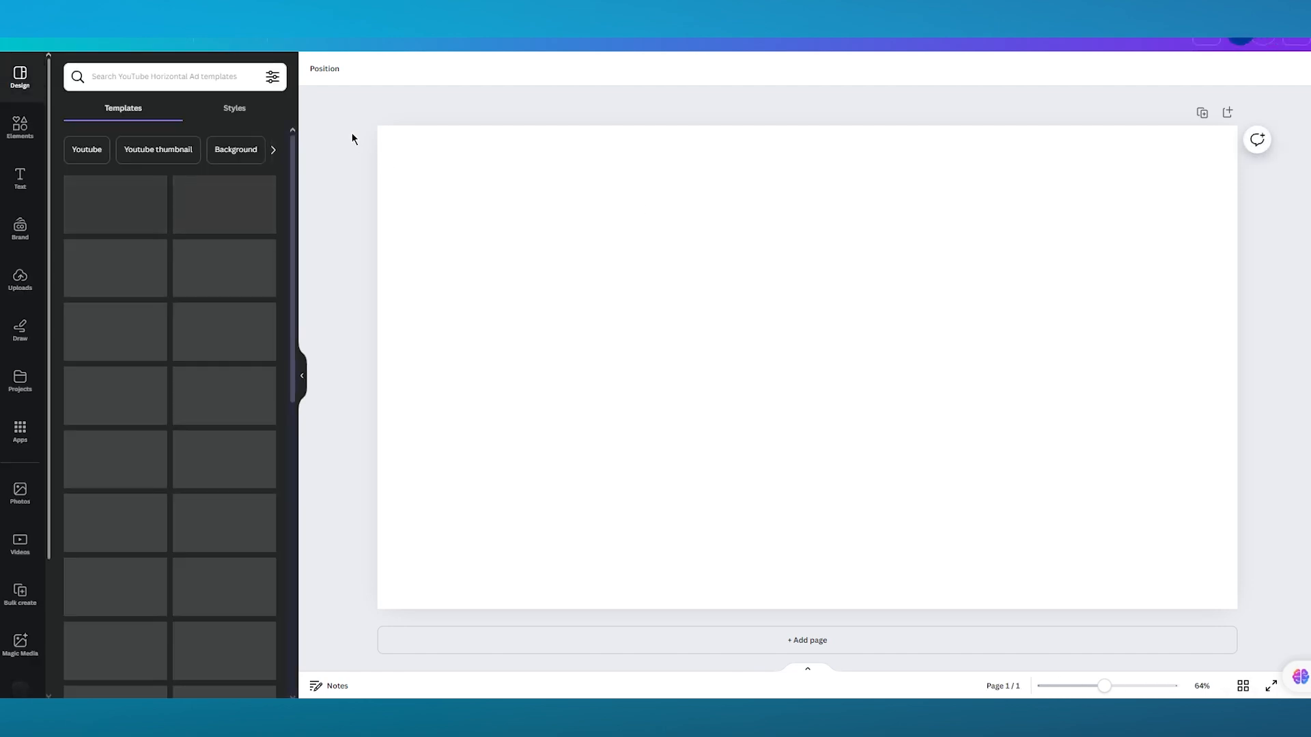
# Fill the blank page's background with the solid dark blue default color.
pyautogui.click(480, 223)
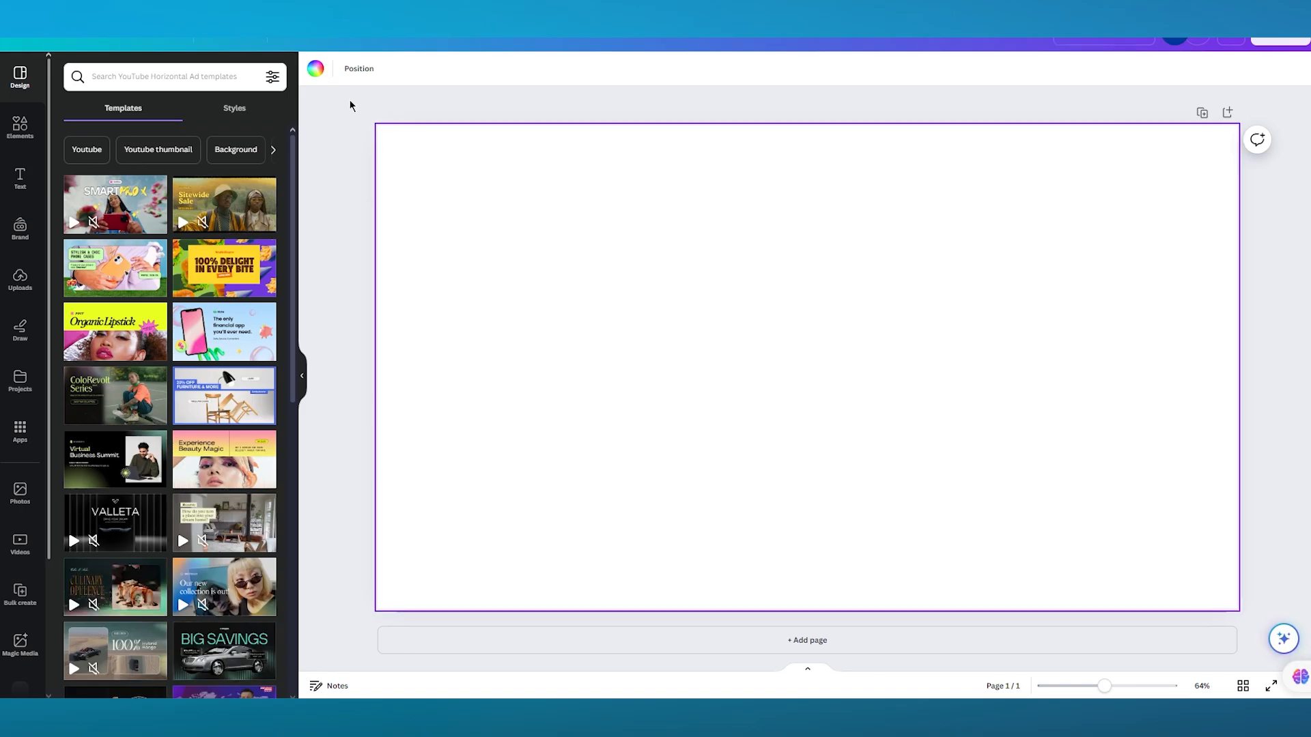
pyautogui.click(316, 68)
pyautogui.click(273, 423)
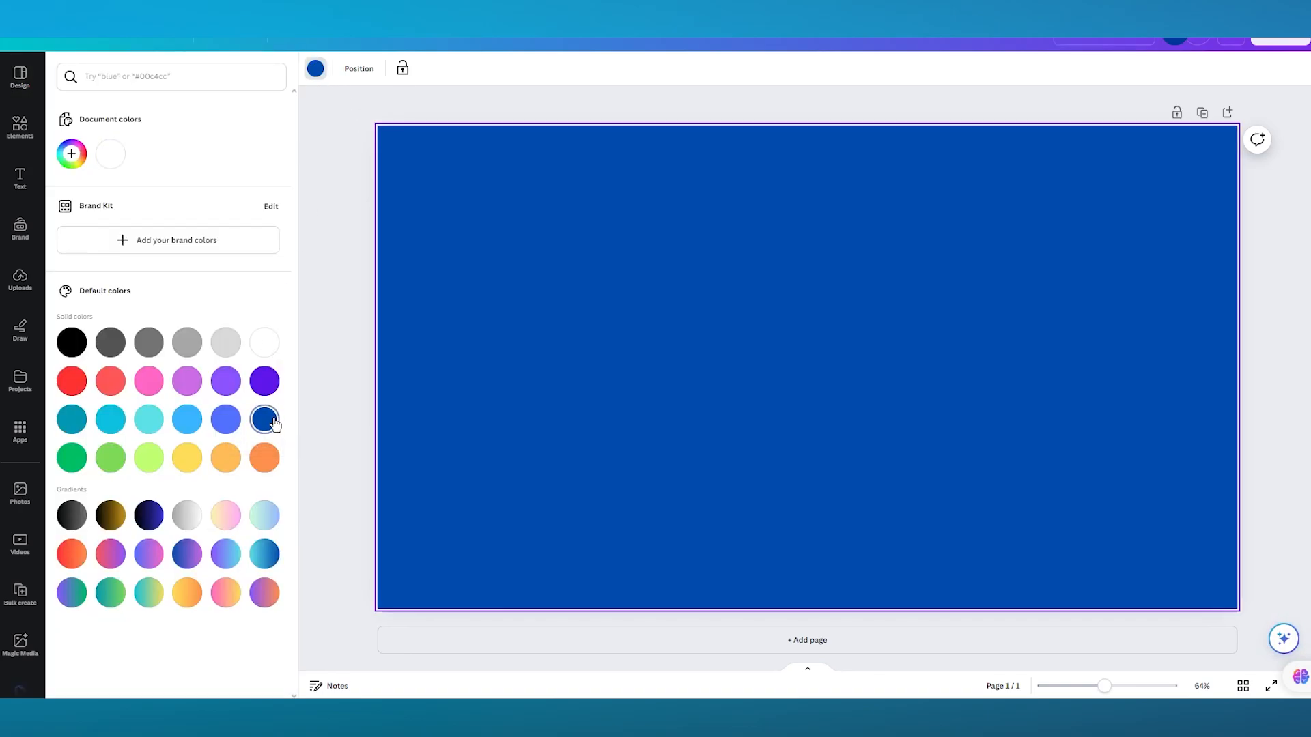
pyautogui.click(351, 323)
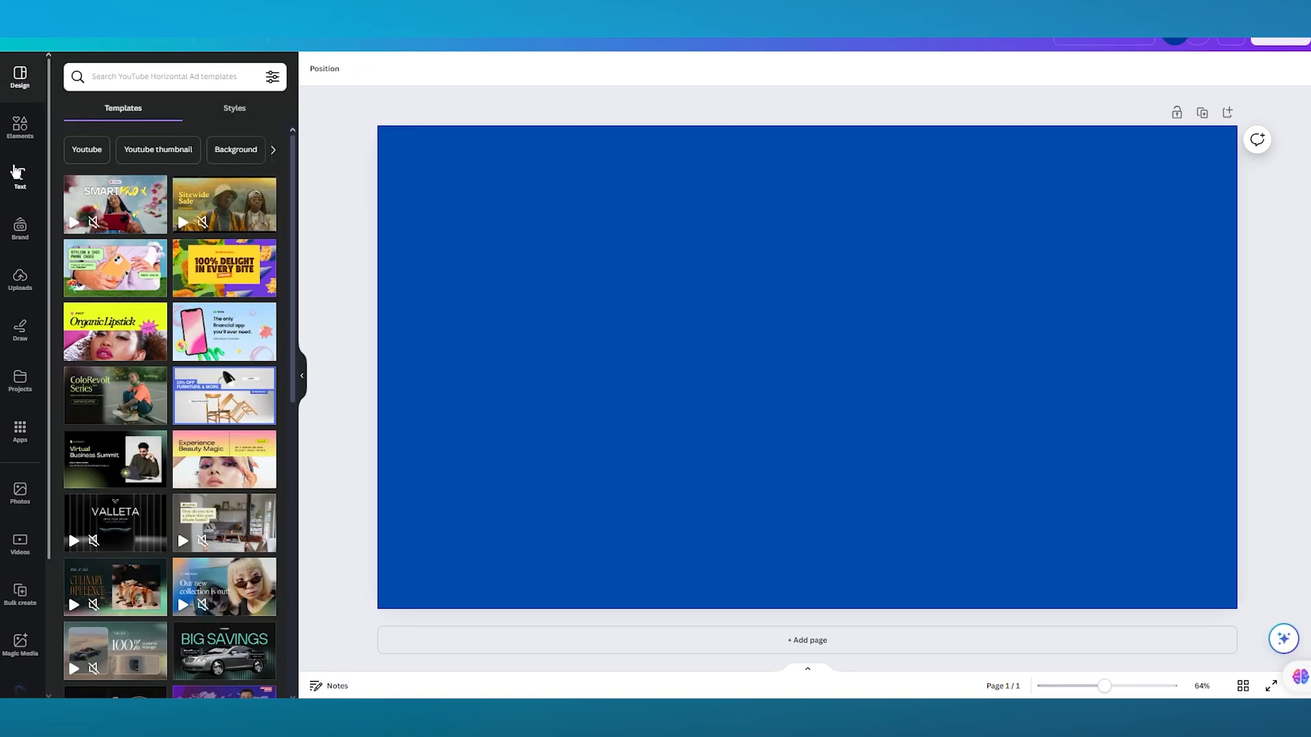
# Add the pink and white "JOIN NOW" font combination to the page.
pyautogui.click(20, 131)
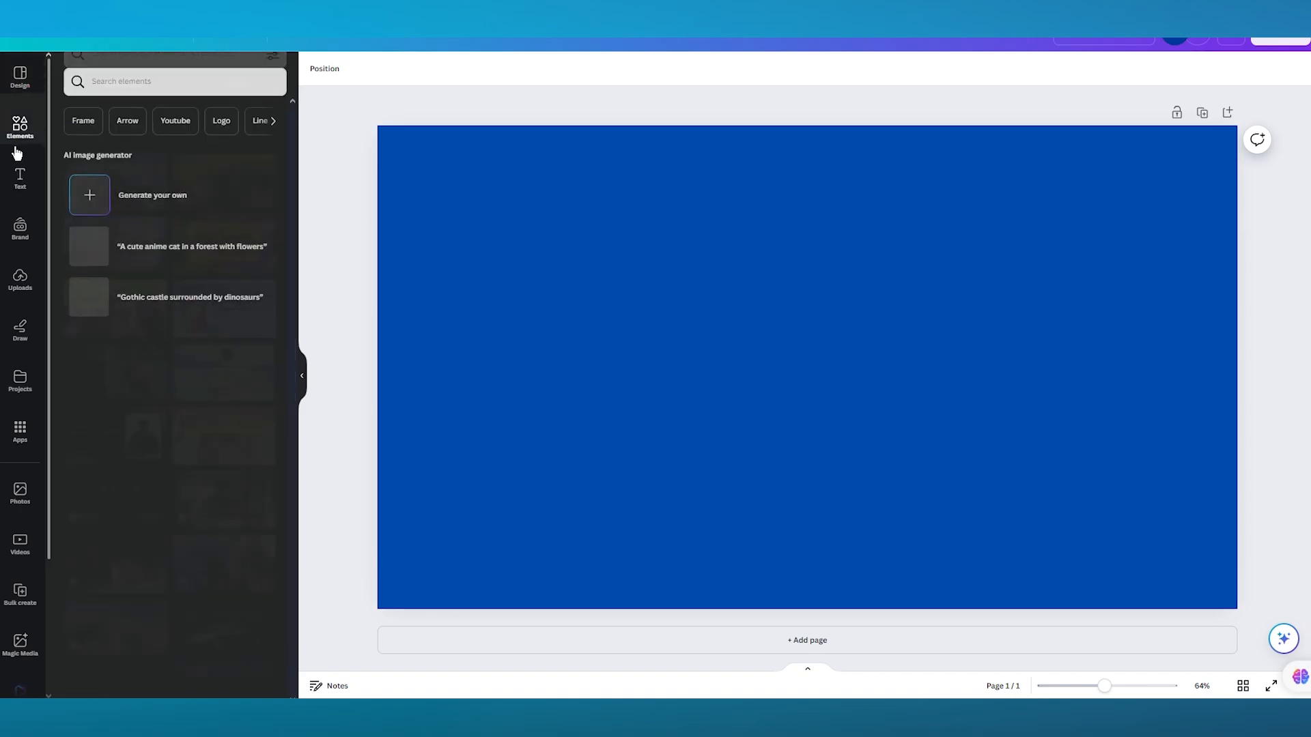
pyautogui.click(22, 193)
pyautogui.scroll(-3, 227, 338)
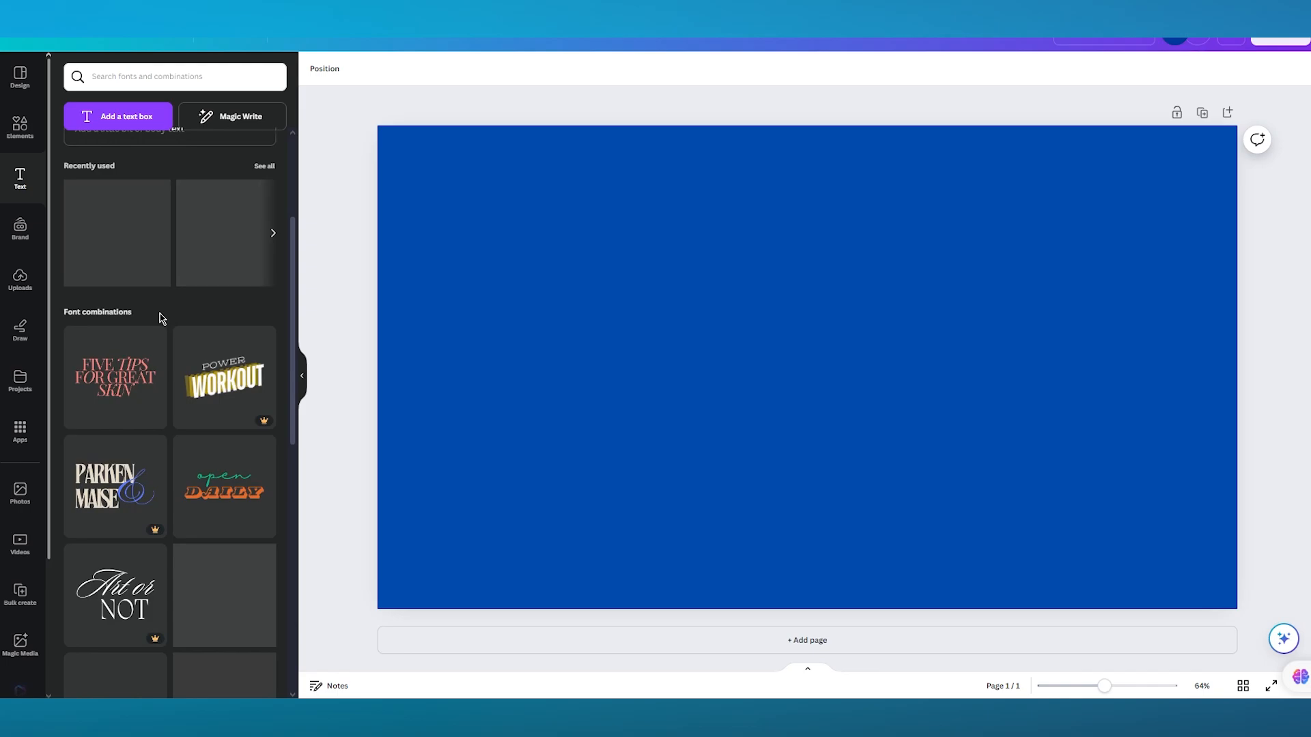
pyautogui.scroll(-4, 176, 320)
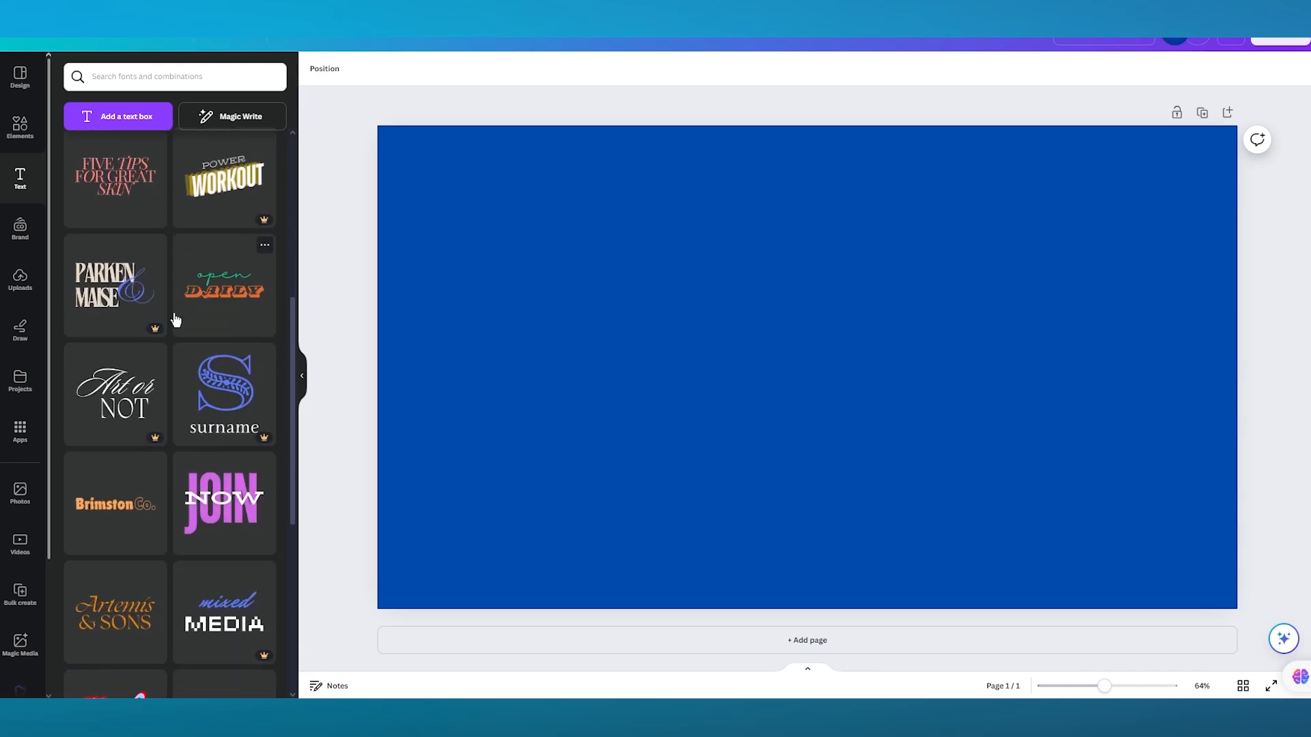
pyautogui.click(222, 471)
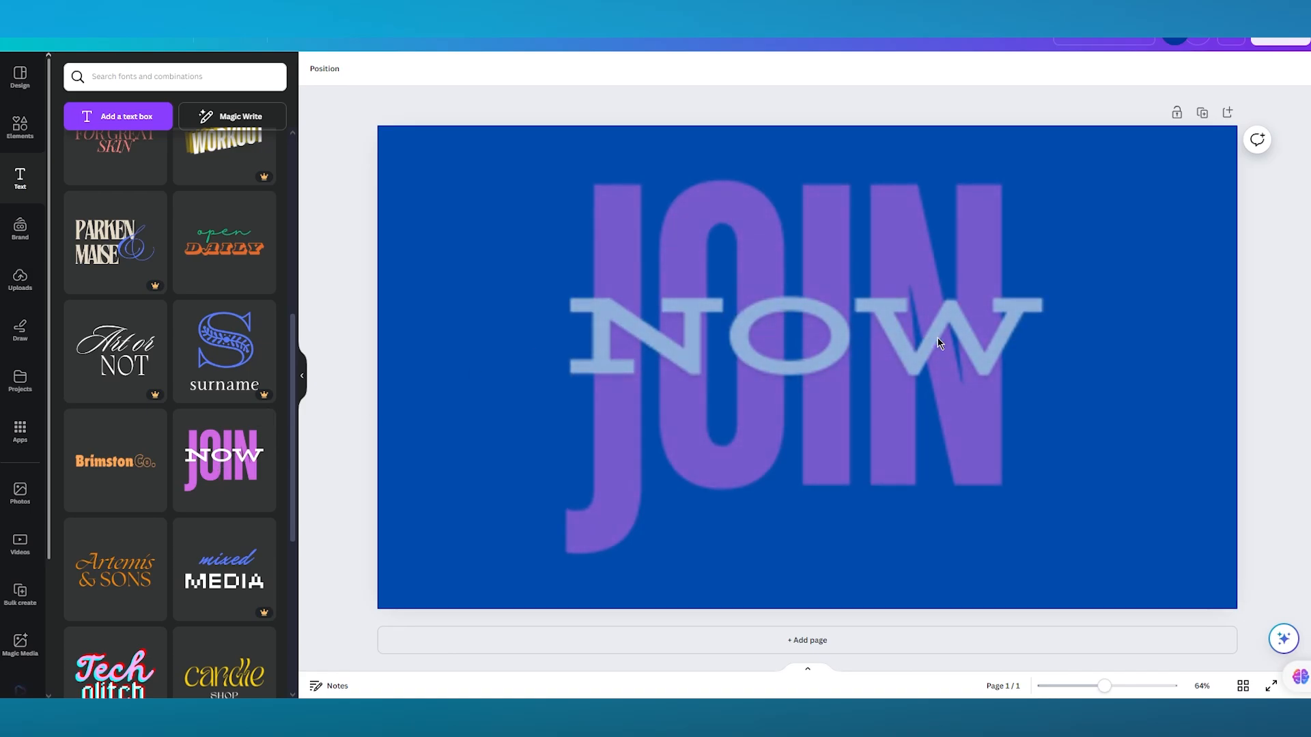
# Replace the word "NOW" with "POP" and "JOIN" with "QUIZ" in the font combination.
pyautogui.doubleClick(963, 349)
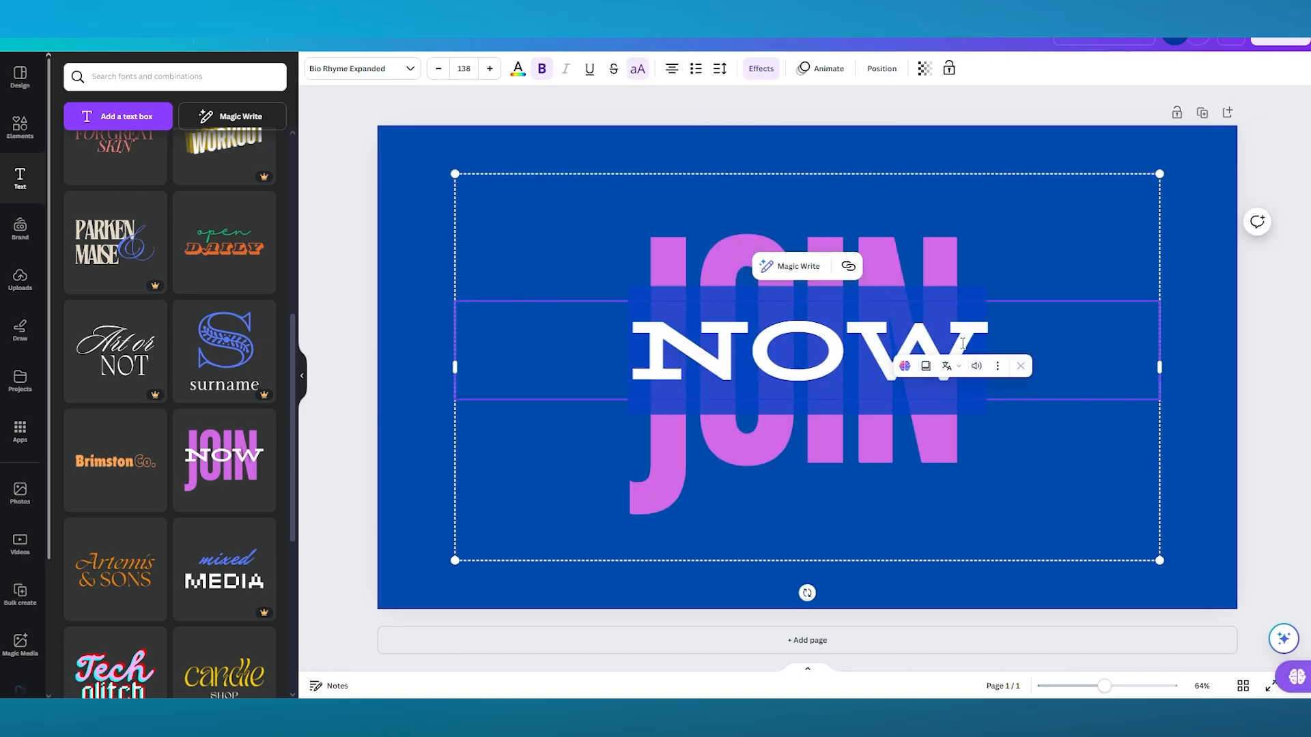
pyautogui.write('POP')
pyautogui.doubleClick(847, 284)
pyautogui.write('Q')
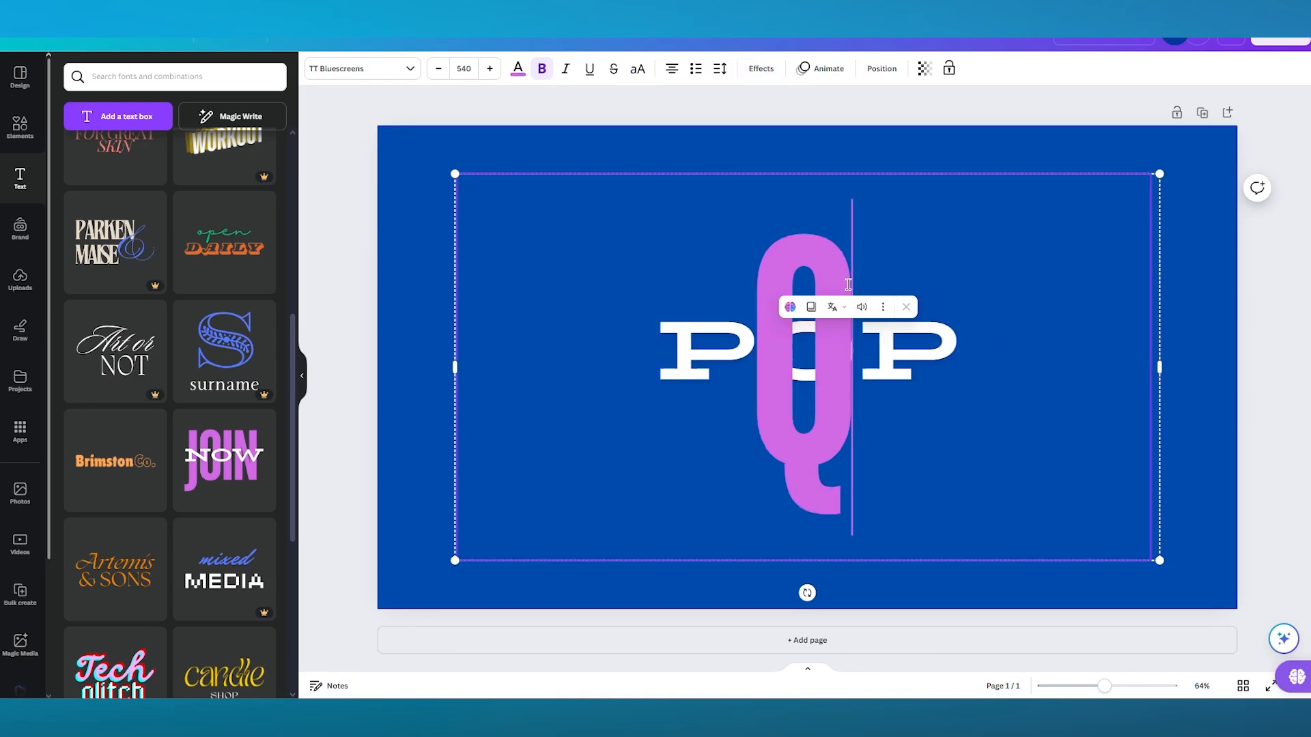
pyautogui.write('uiz')
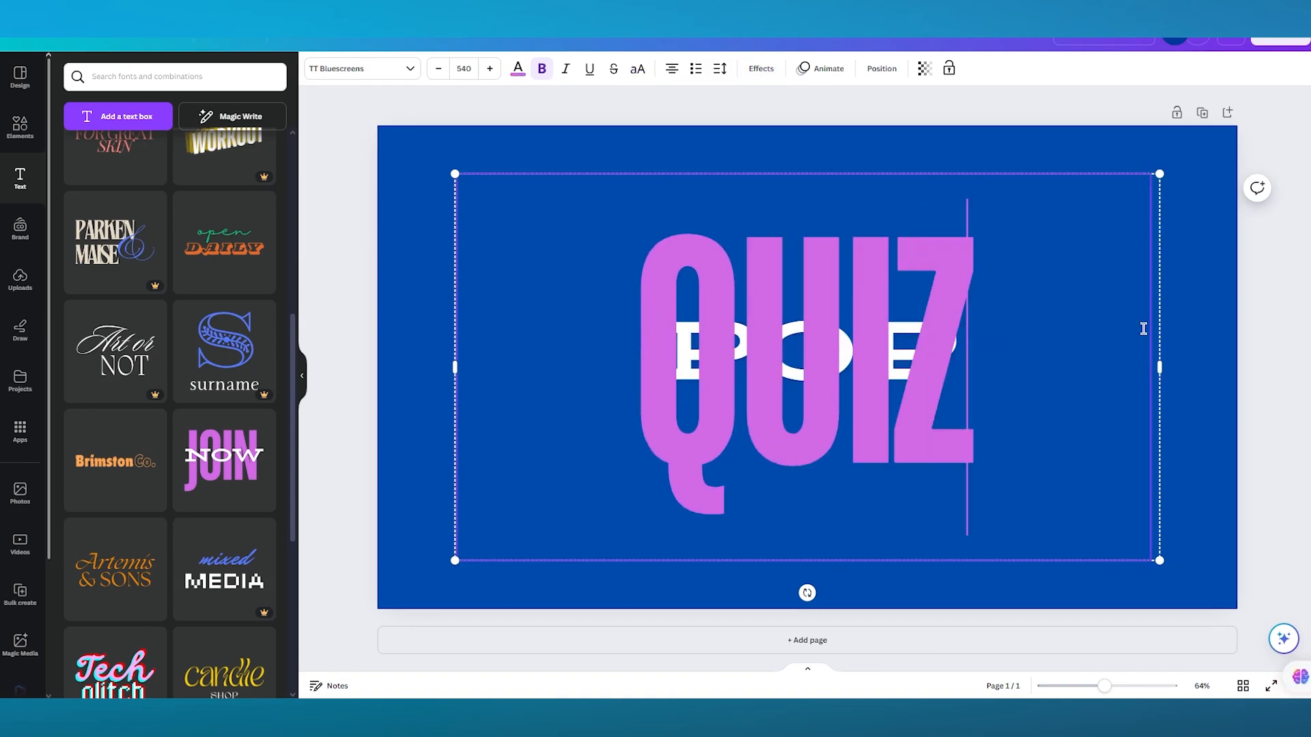
pyautogui.click(1204, 335)
# Shrink the POP QUIZ title group and center it in the upper part of the page.
pyautogui.moveTo(826, 355); pyautogui.dragTo(822, 315)
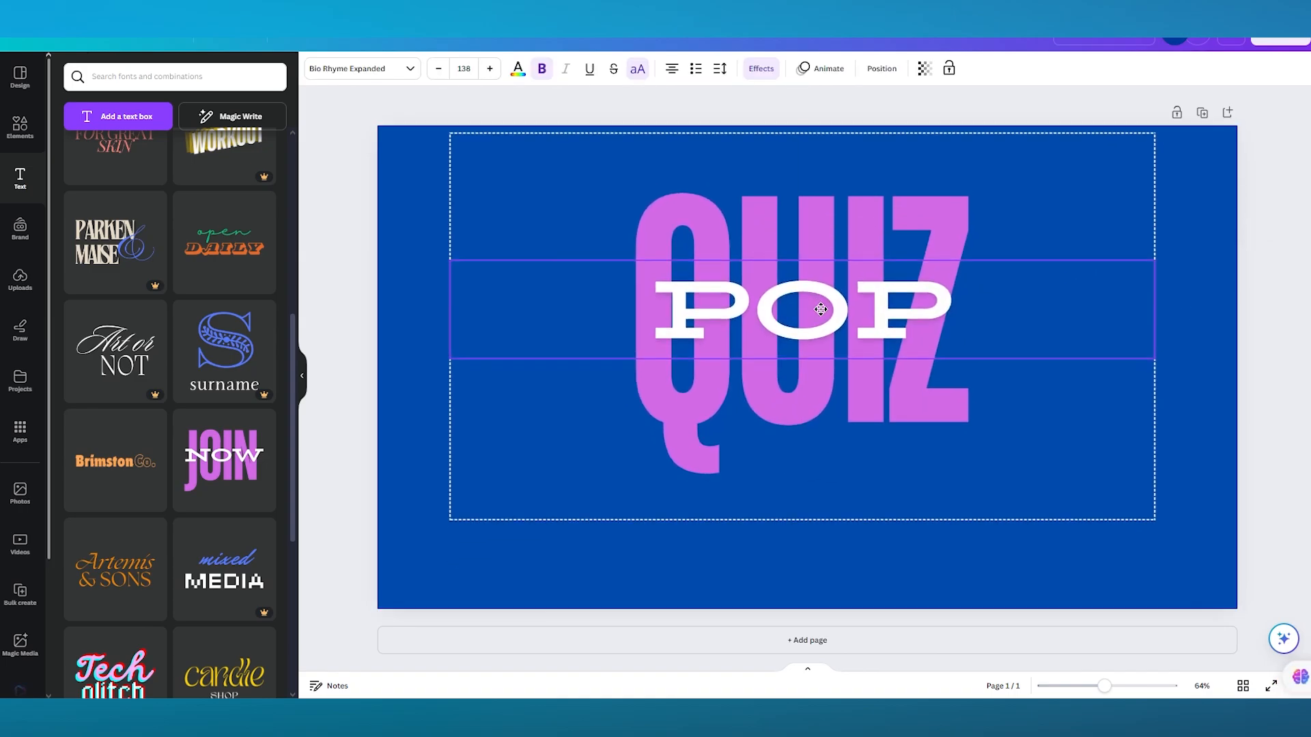
pyautogui.moveTo(1155, 130); pyautogui.dragTo(1032, 208)
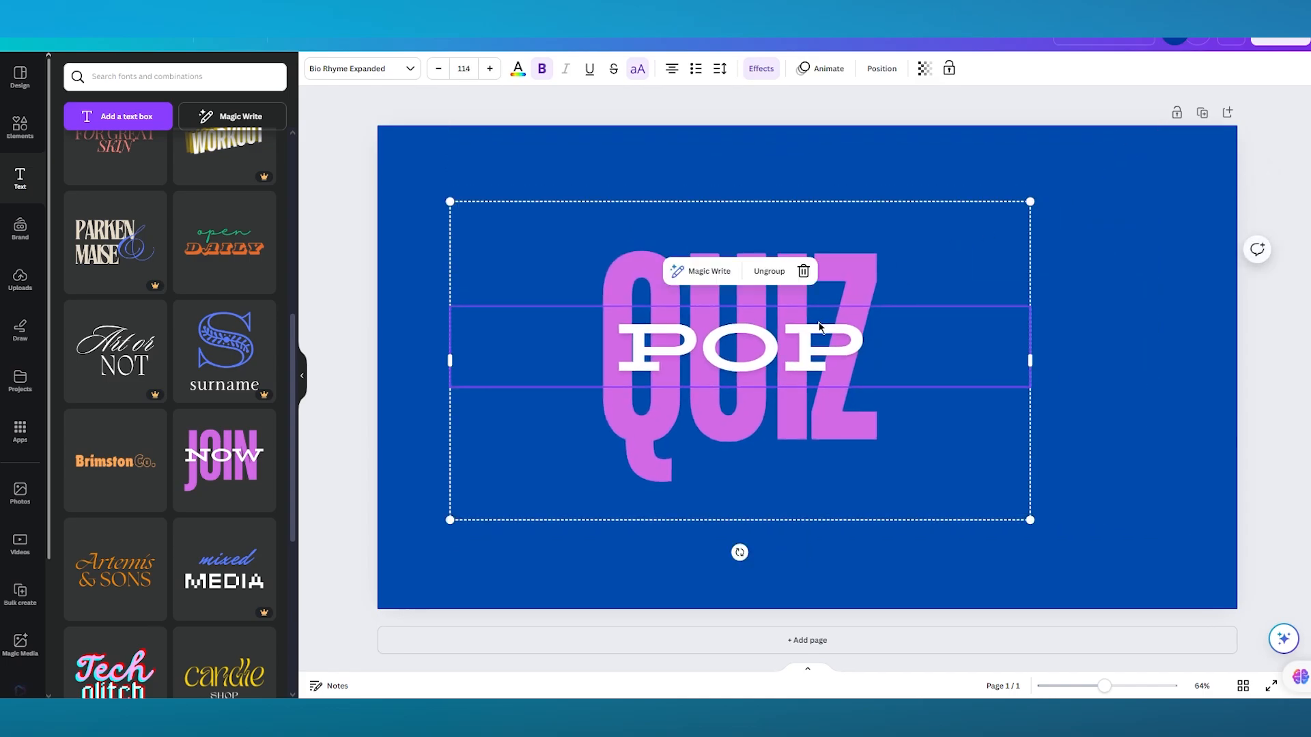
pyautogui.moveTo(817, 324); pyautogui.dragTo(885, 236)
pyautogui.click(1258, 334)
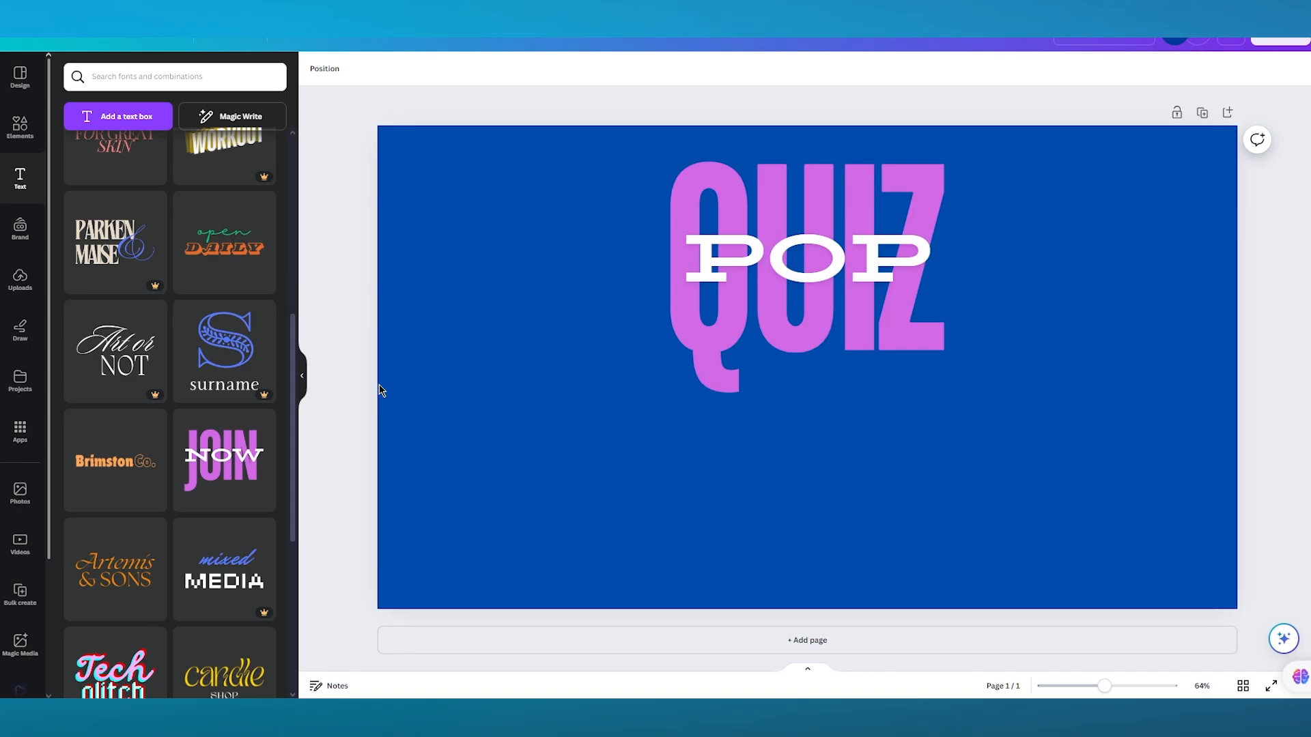
# Add the "warren & smith" font combination and place it below the POP QUIZ title.
pyautogui.scroll(5, 95, 331)
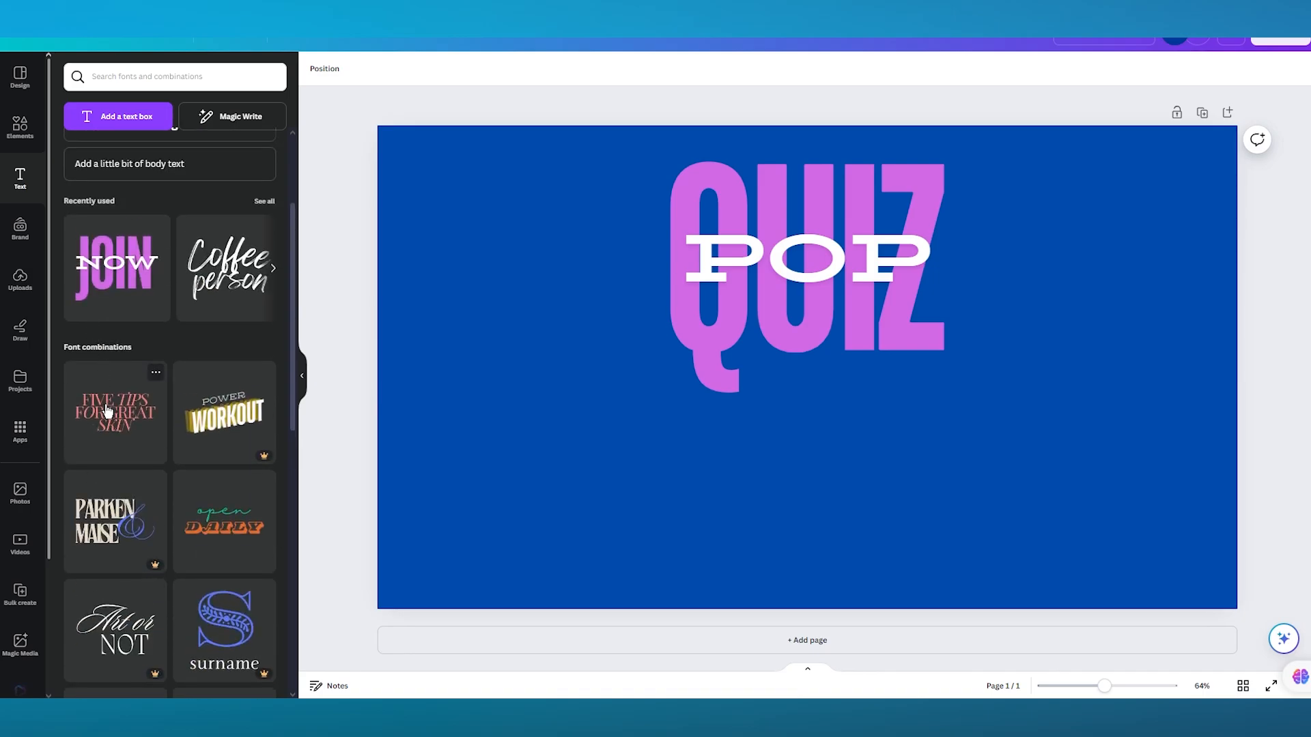
pyautogui.scroll(-10, 130, 417)
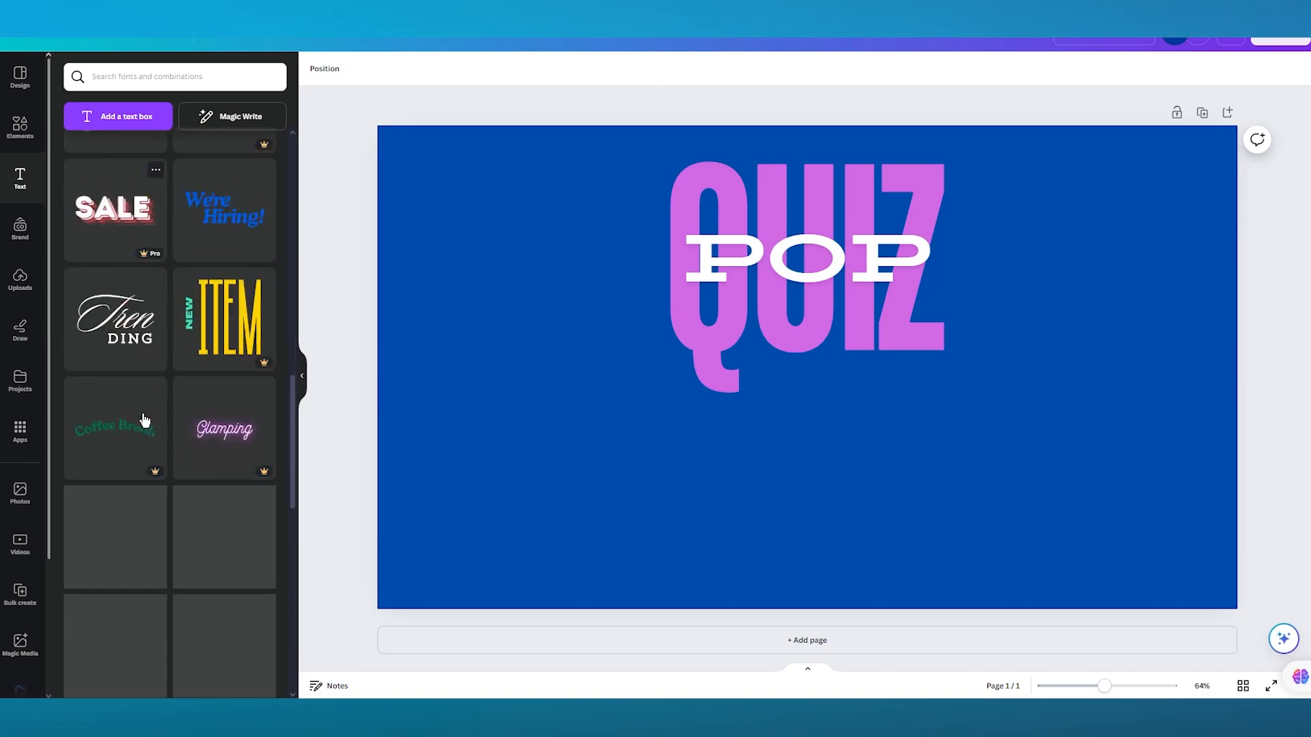
pyautogui.scroll(-1, 144, 419)
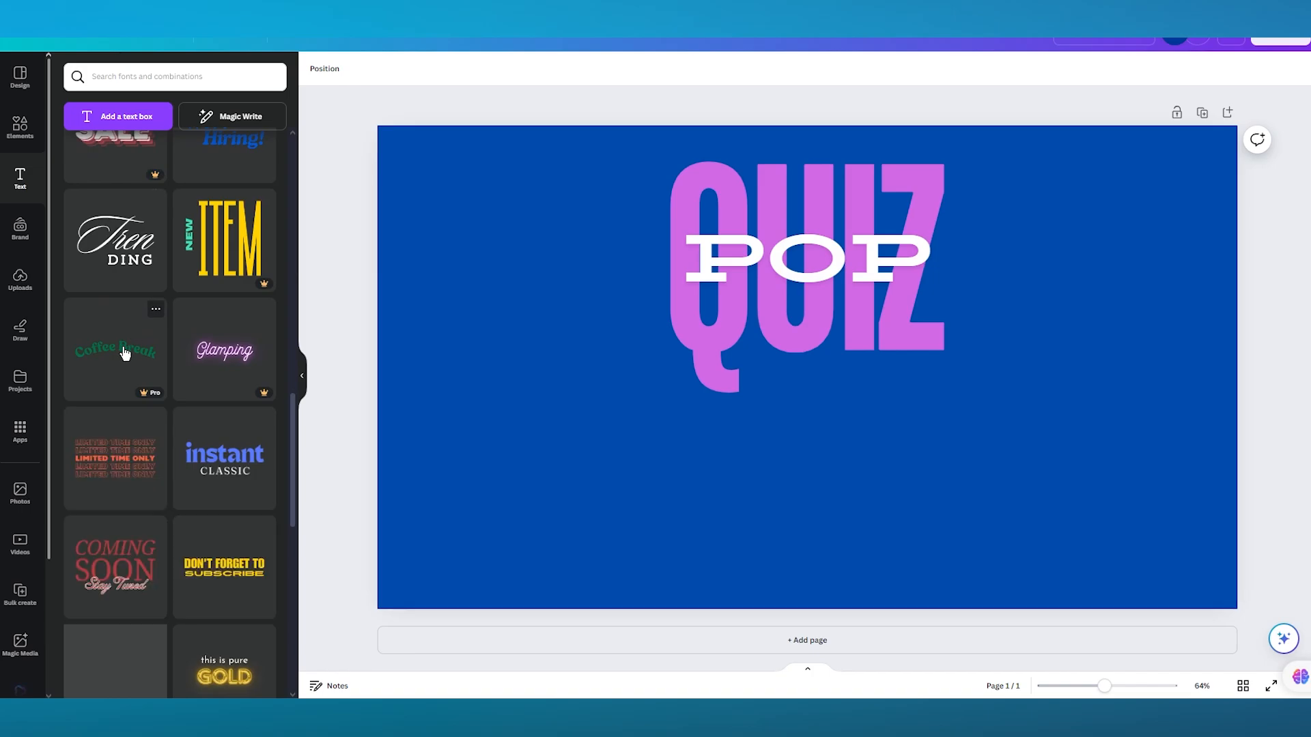
pyautogui.scroll(-2, 123, 351)
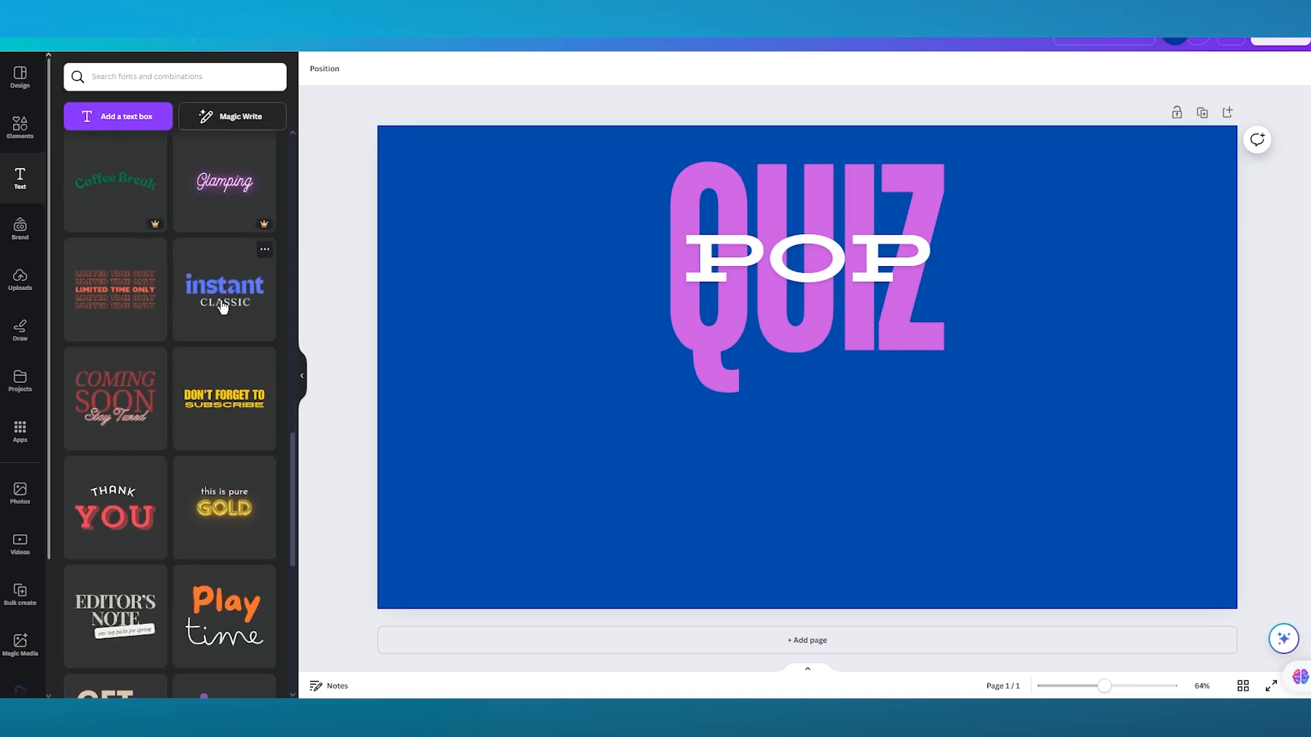
pyautogui.scroll(-3, 223, 308)
pyautogui.scroll(-2, 147, 419)
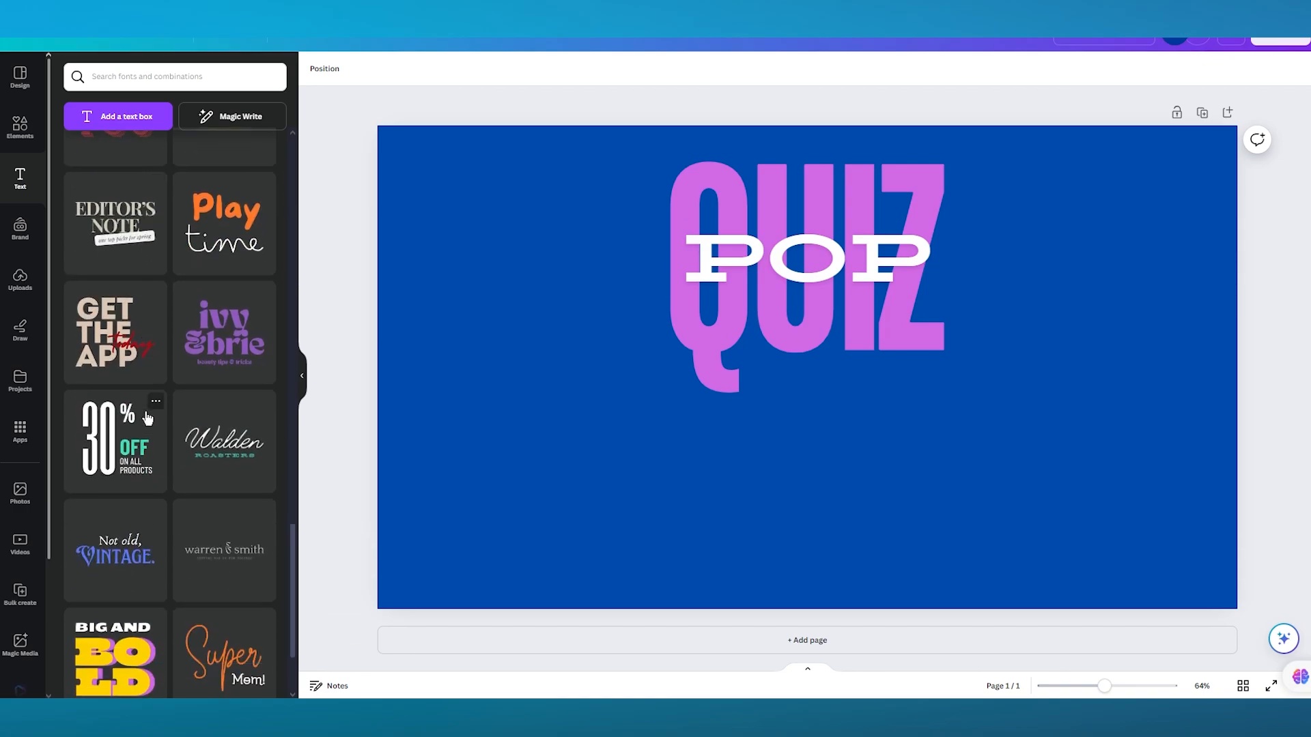
pyautogui.scroll(-1, 148, 418)
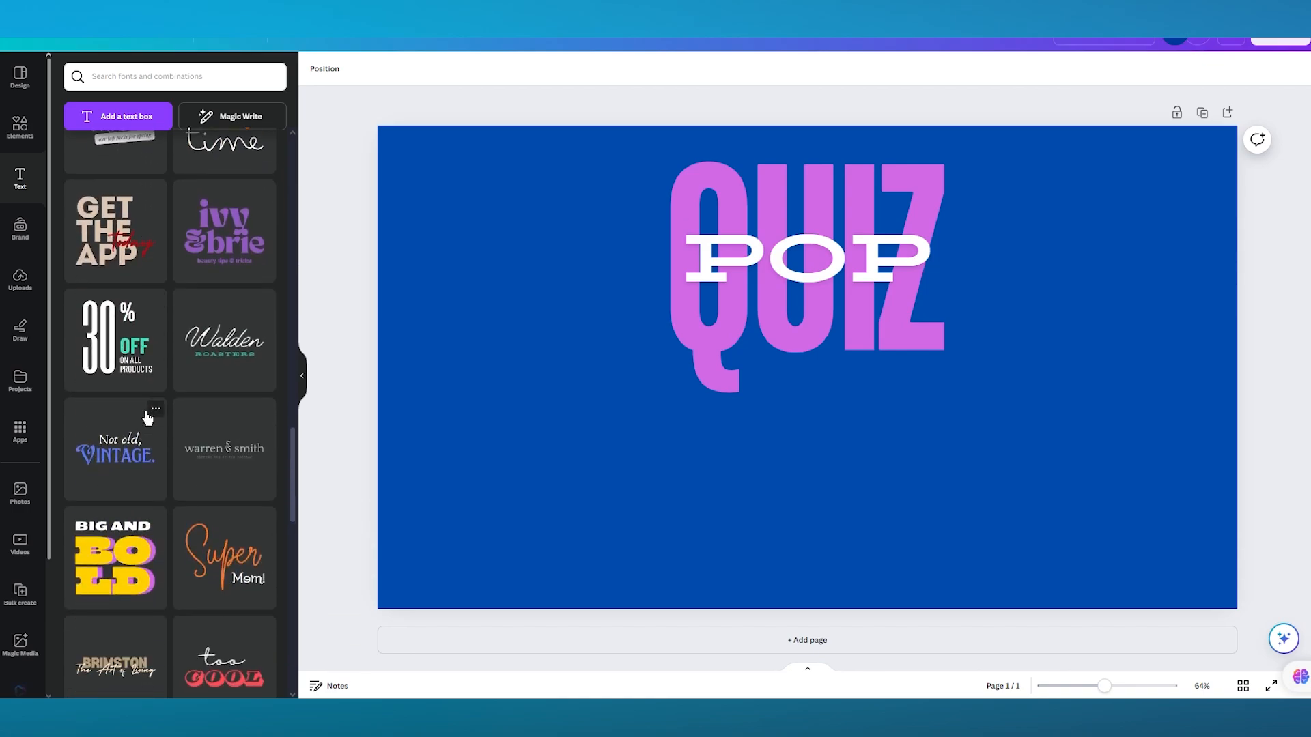
pyautogui.click(223, 452)
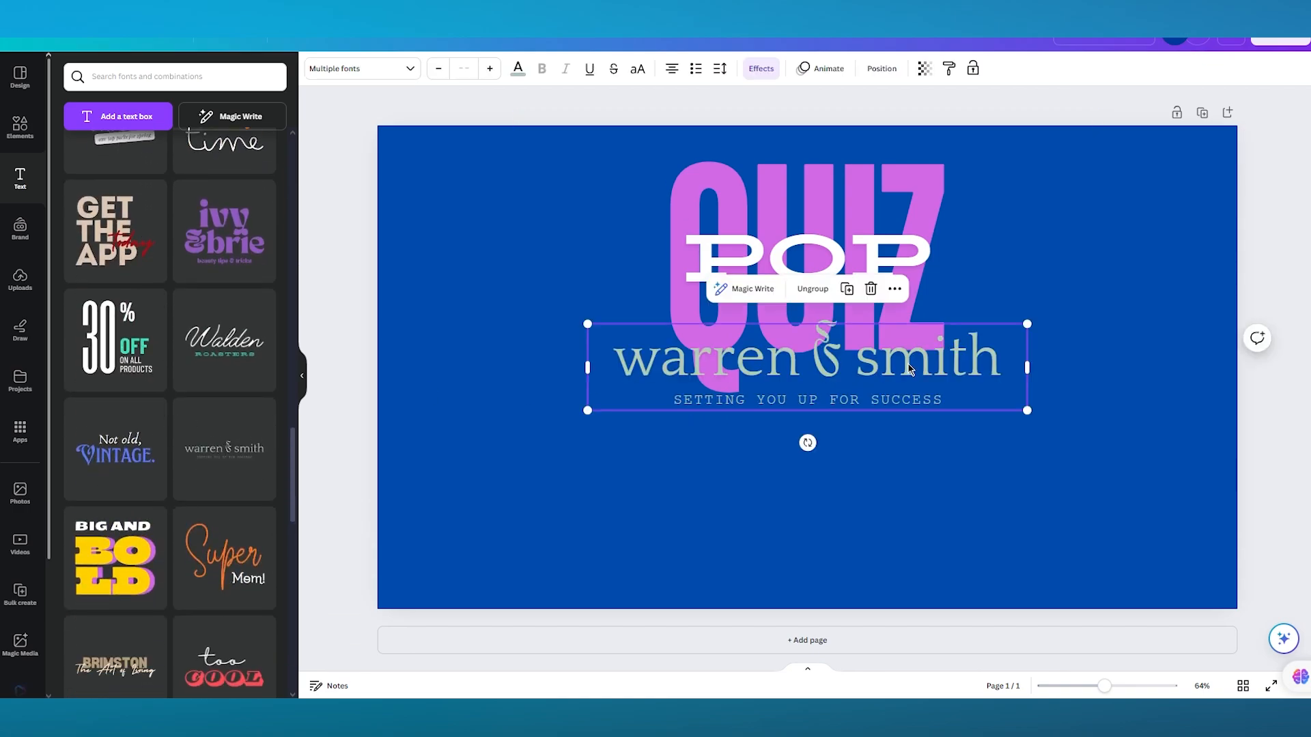
pyautogui.moveTo(934, 364); pyautogui.dragTo(945, 453)
# Replace the "warren smith" text with "Geography for 8th graders".
pyautogui.moveTo(1005, 454); pyautogui.dragTo(604, 444)
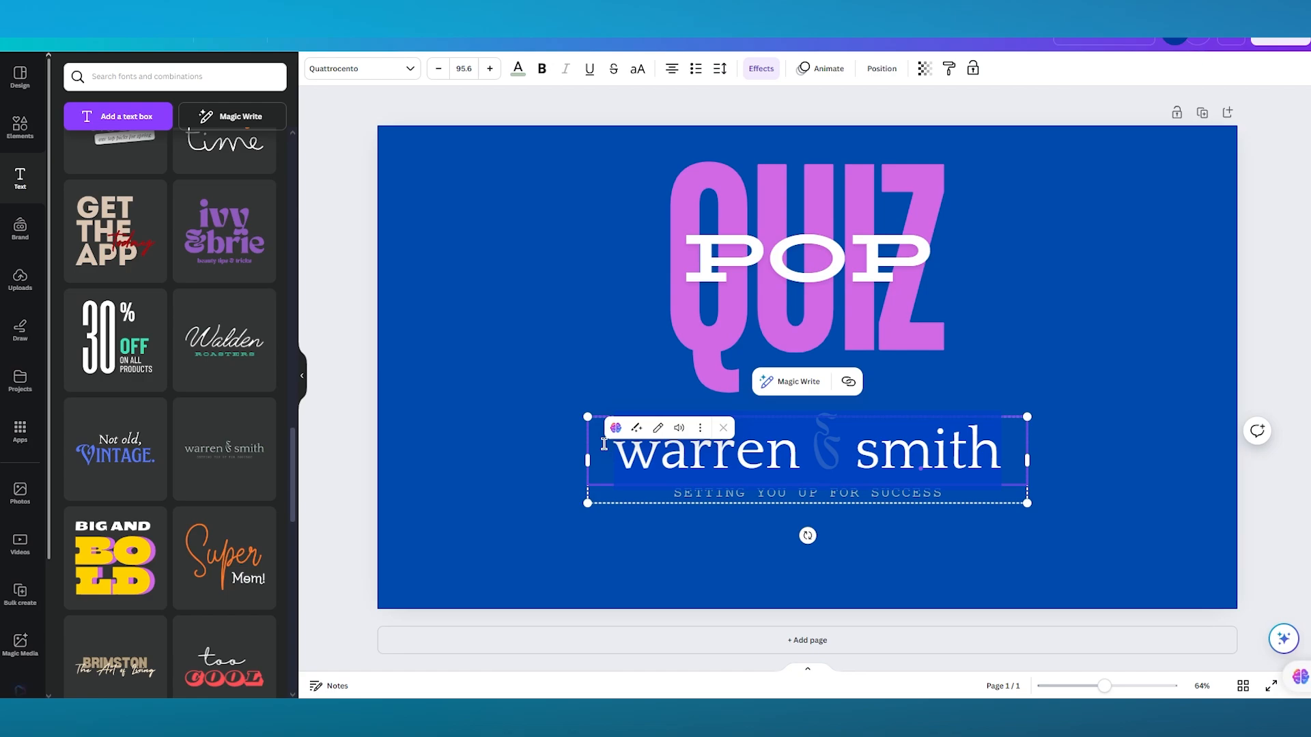
pyautogui.write('Geogra')
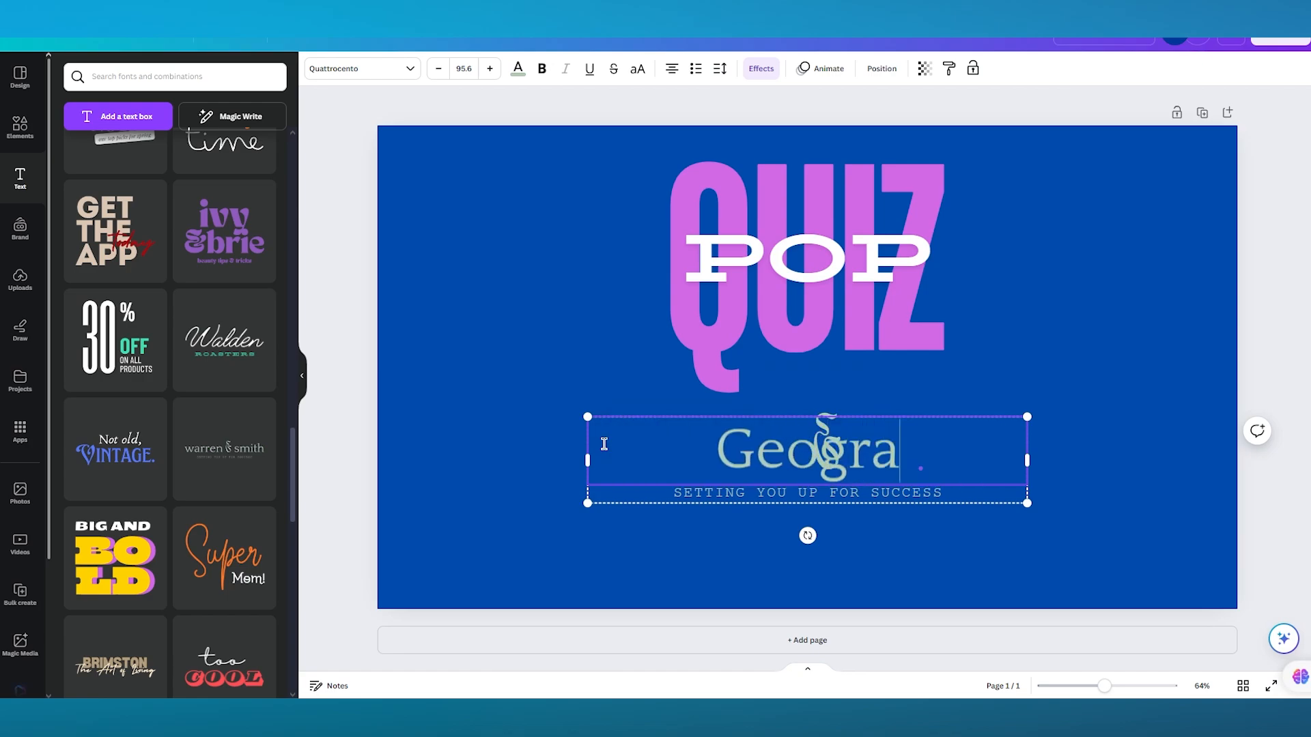
pyautogui.write('phy fo')
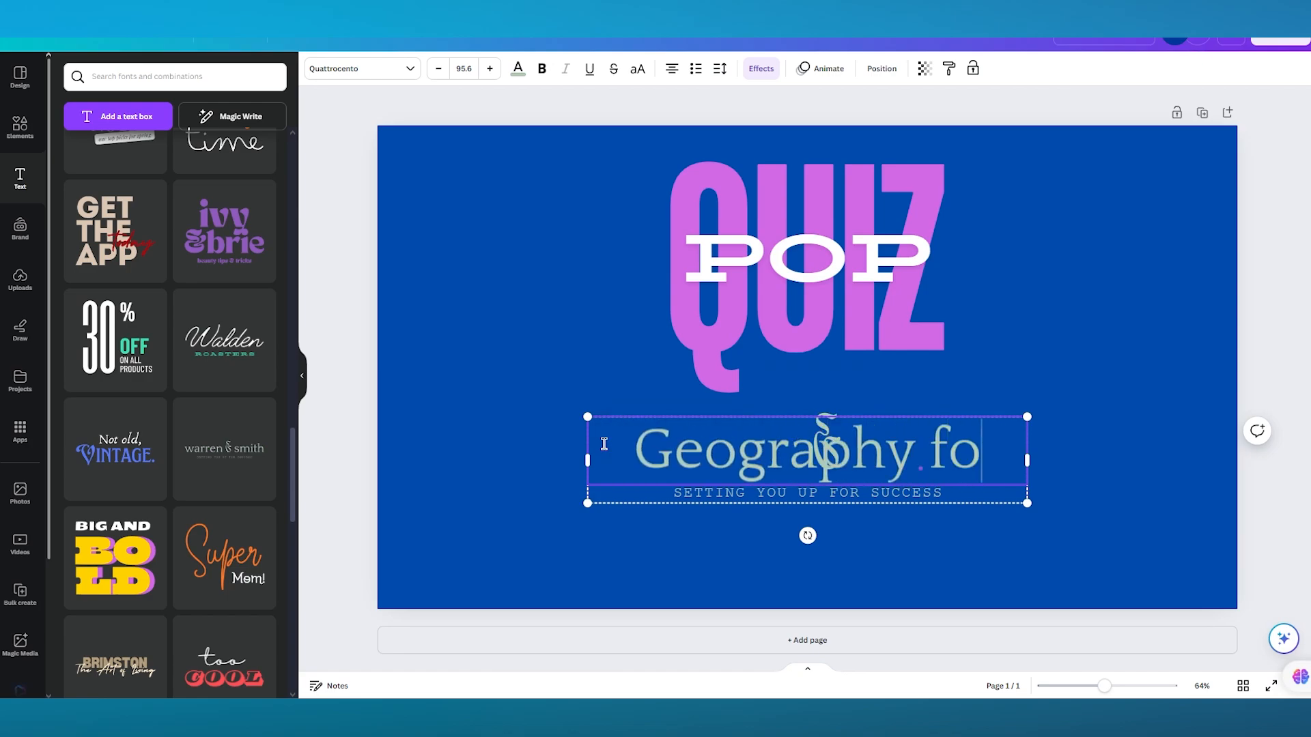
pyautogui.write('r 8th')
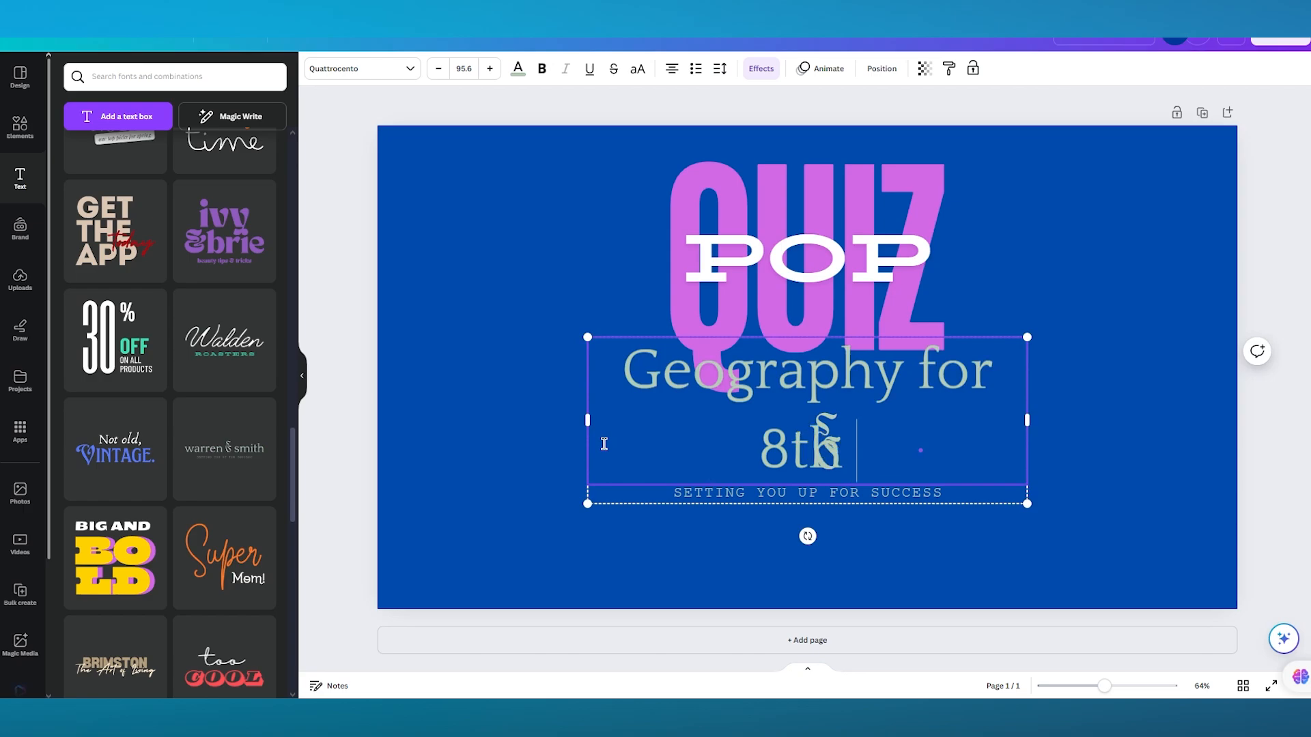
pyautogui.write(' graders')
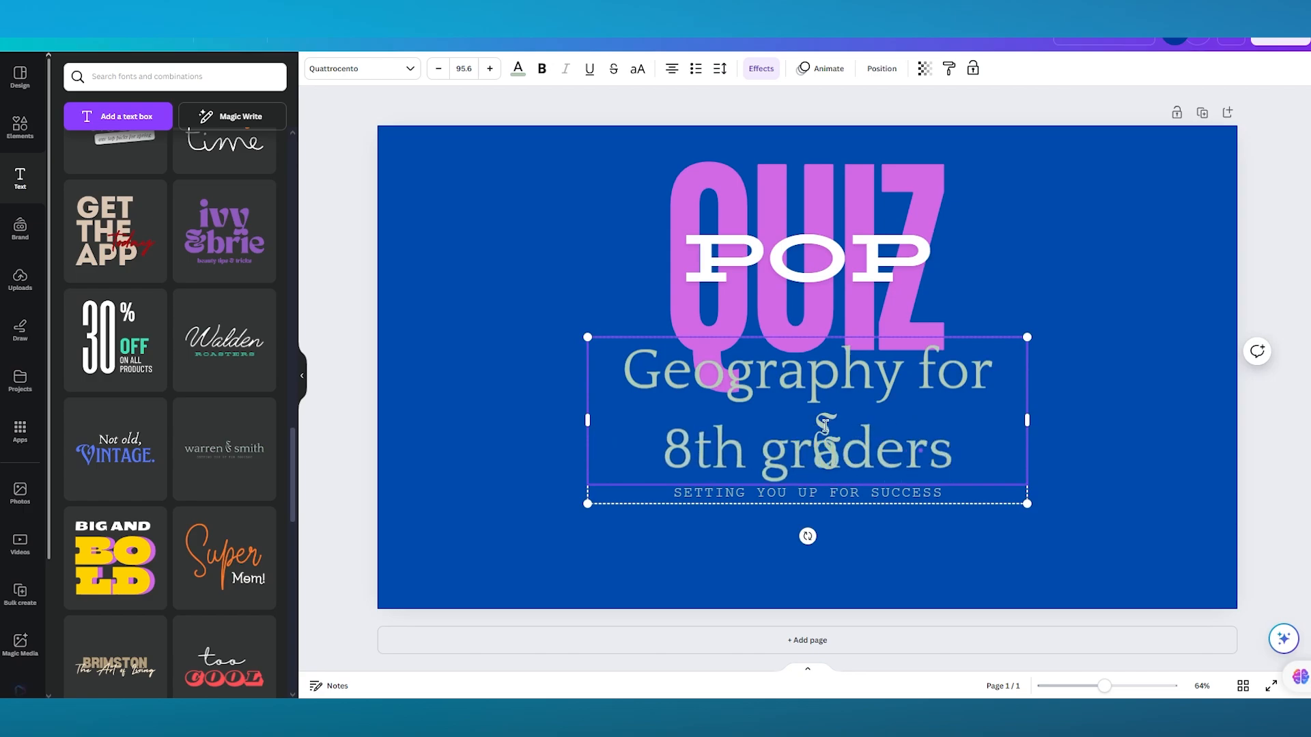
# Reduce the font size of the "Geography for 8th graders" text to 58.7 so it fits on one line.
pyautogui.hotkey('ctrl', 'a')
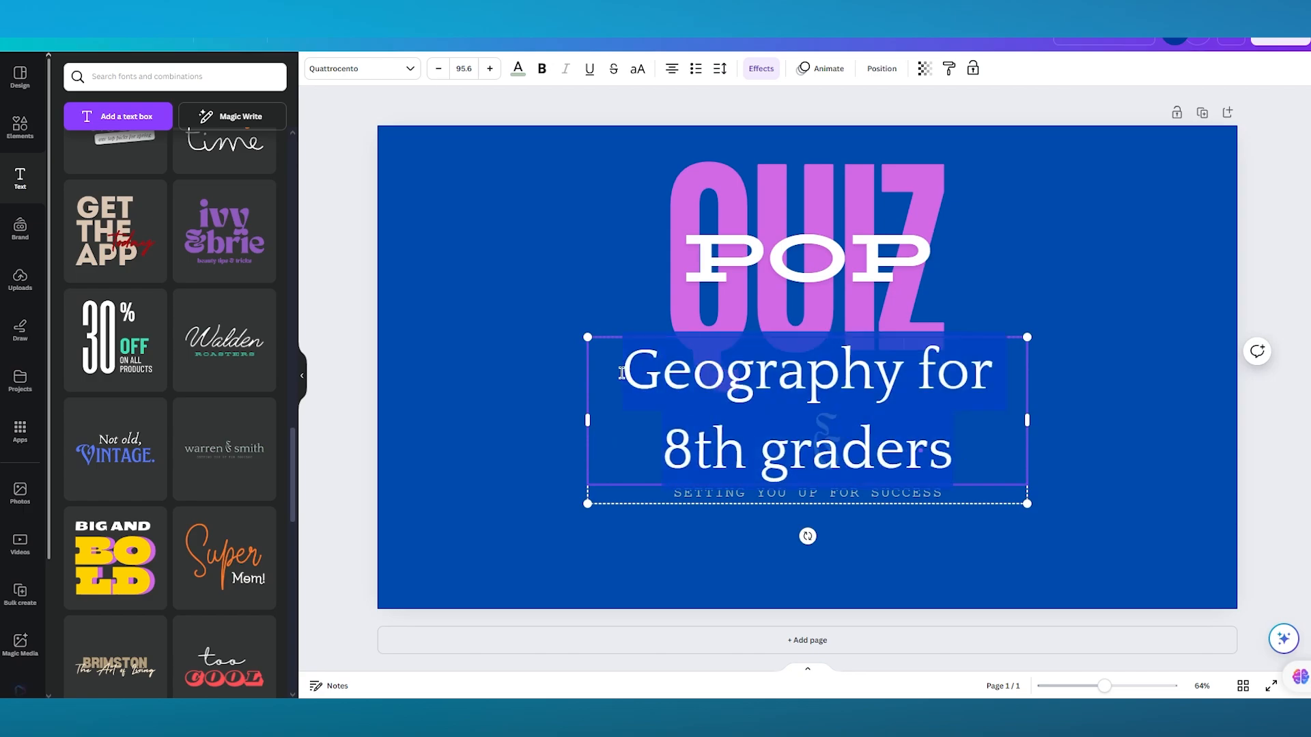
pyautogui.click(440, 71)
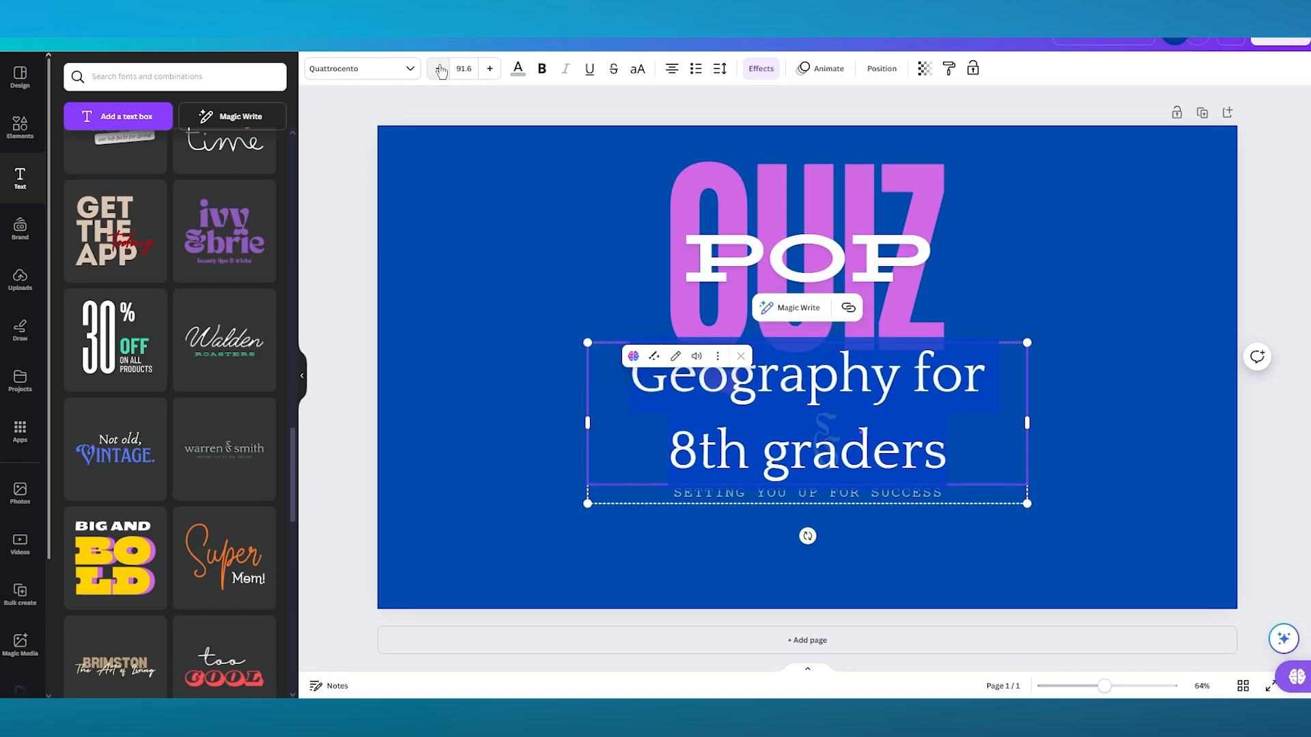
pyautogui.click(441, 70)
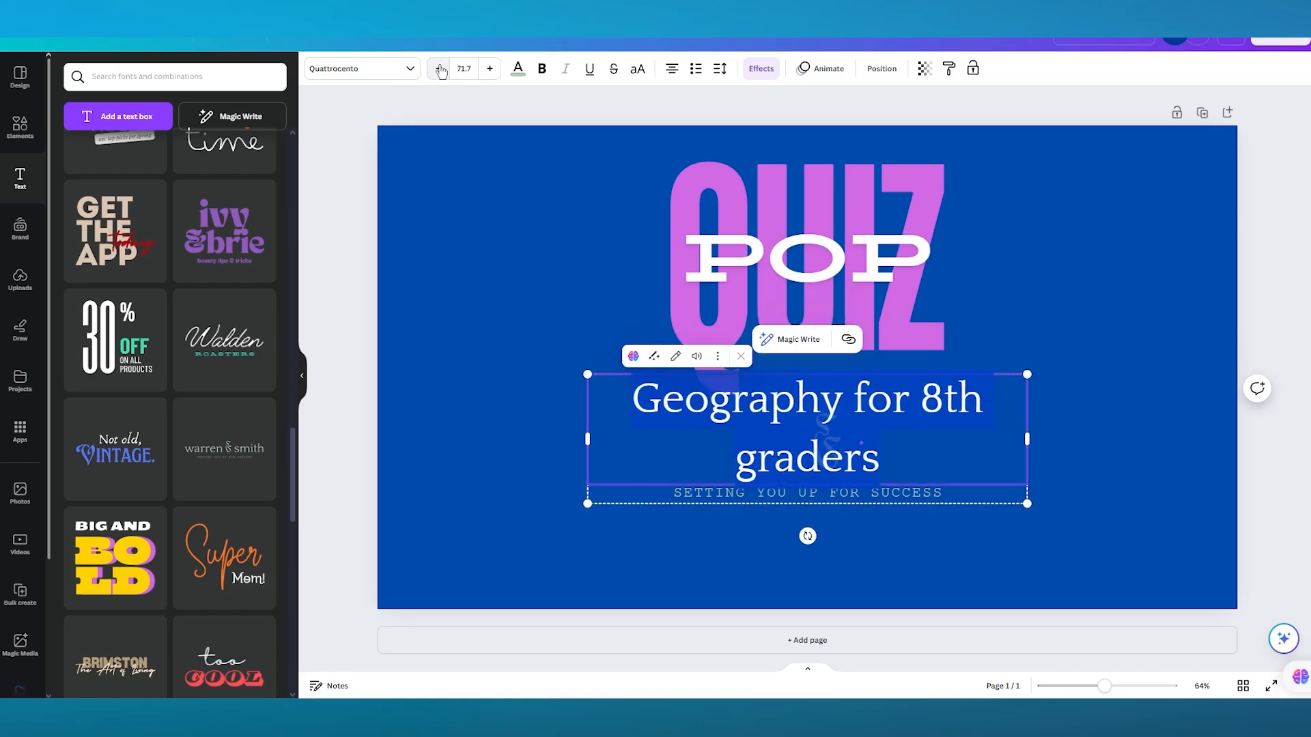
pyautogui.click(440, 70)
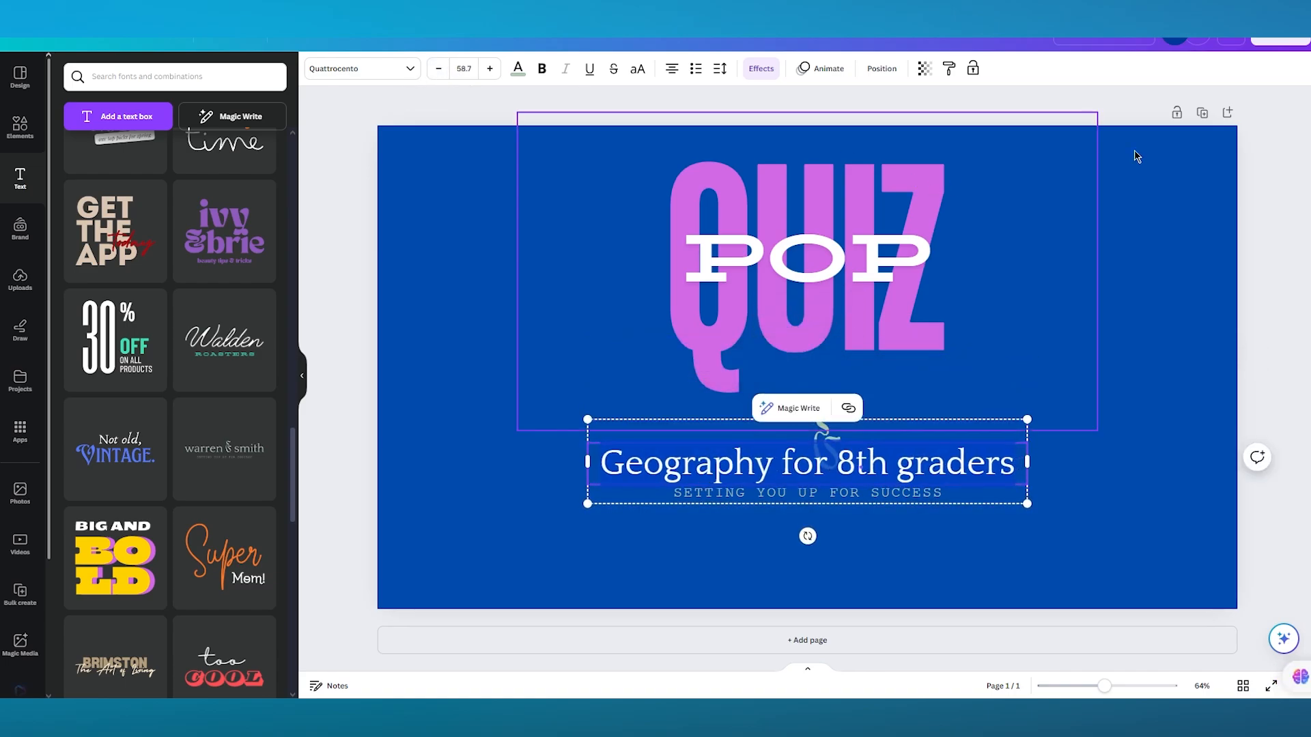
pyautogui.click(1279, 247)
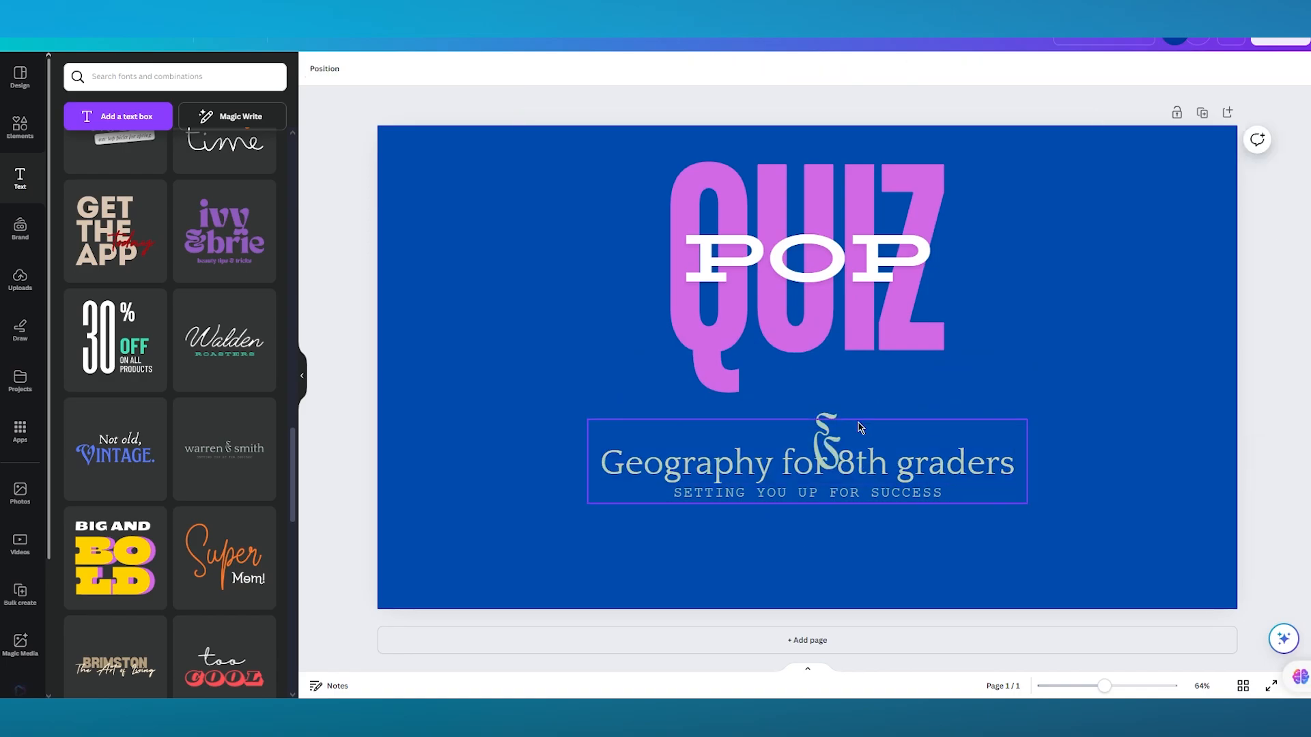
# Delete the stray ampersand above the subtitle and replace "Setting you up for success" with "you will have 30 seconds with each question".
pyautogui.click(818, 418)
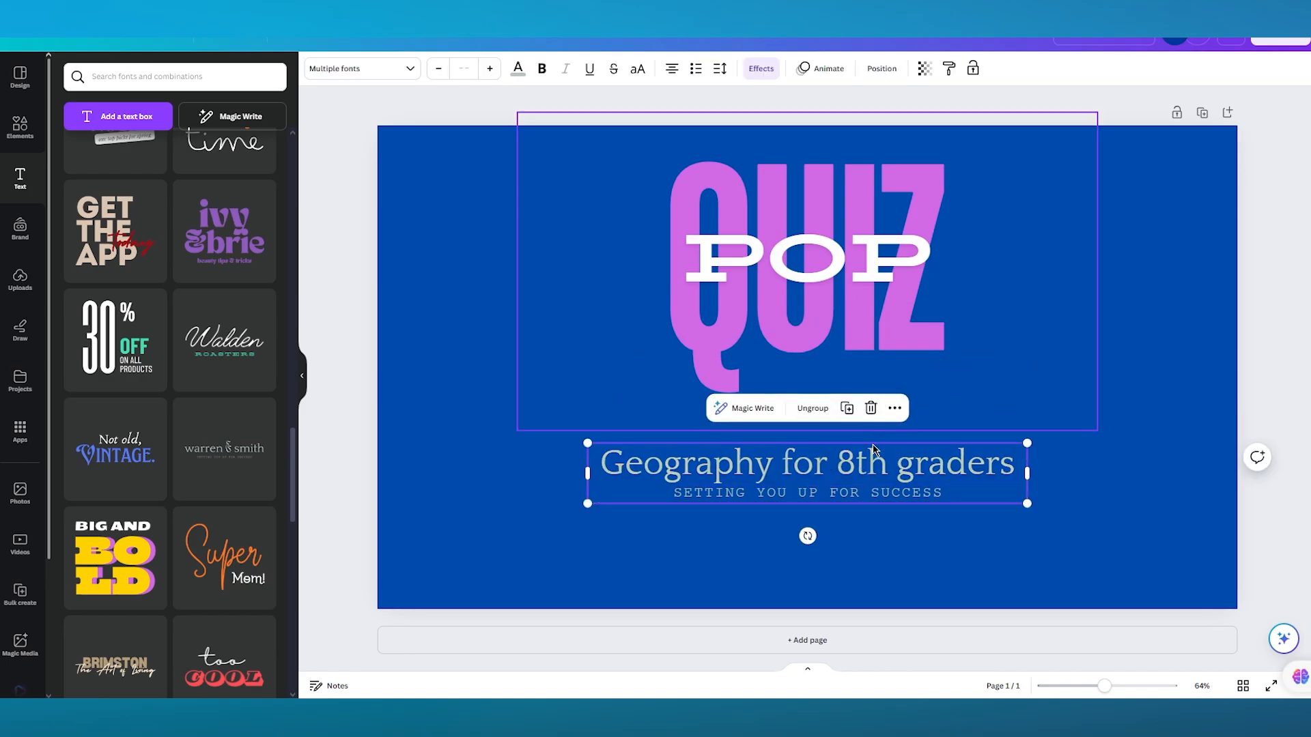
pyautogui.click(905, 493)
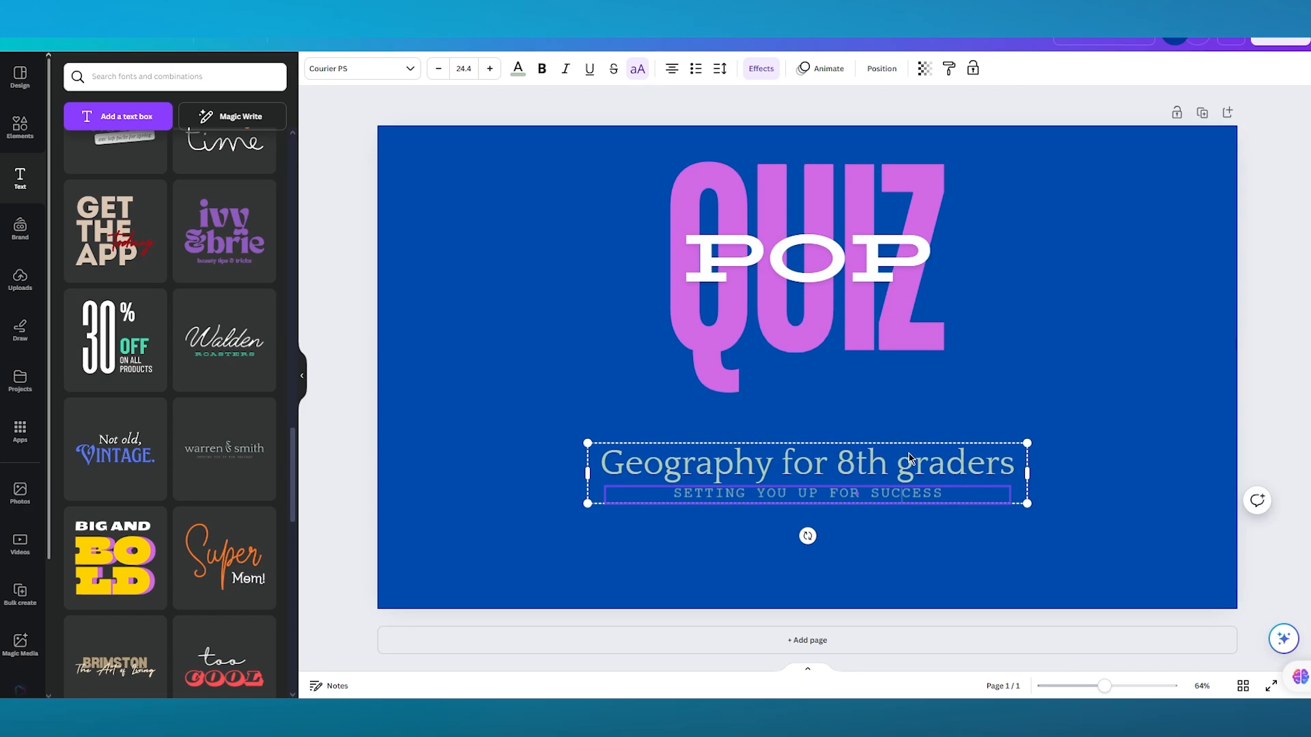
pyautogui.write('stu')
pyautogui.press('super+BackSpace')
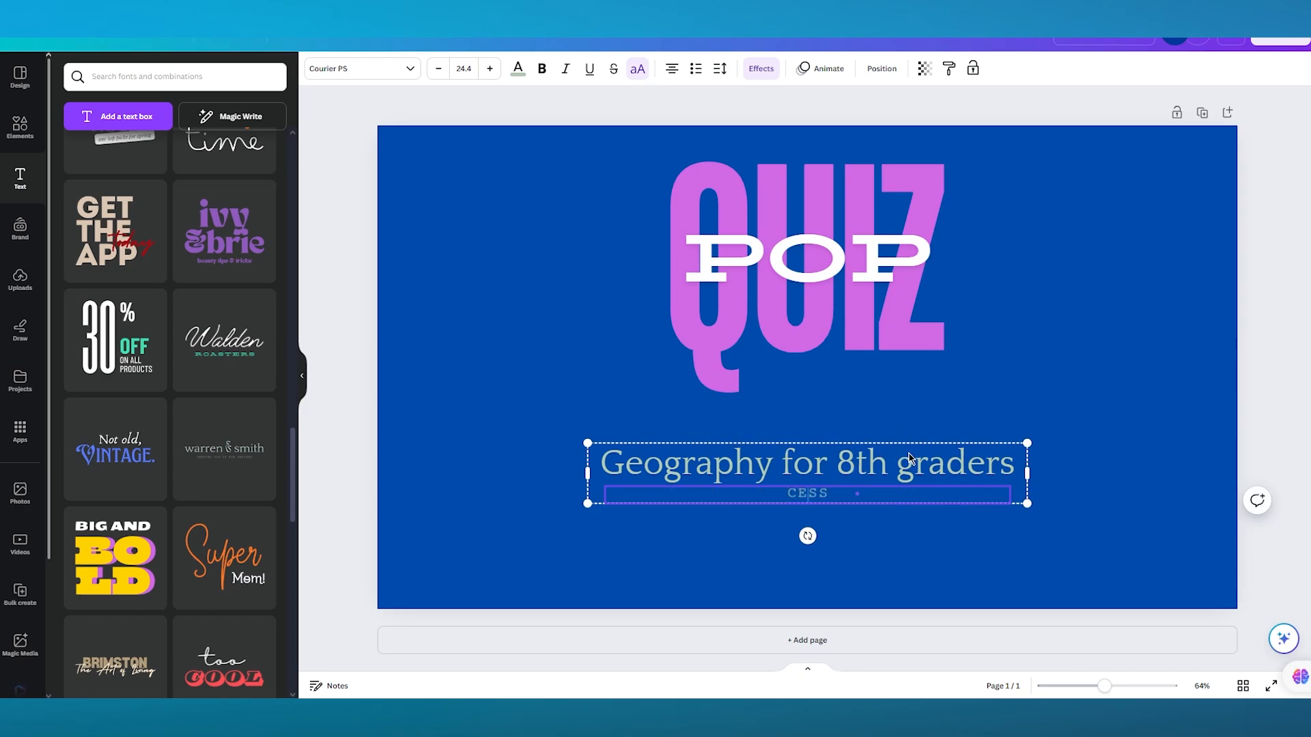
pyautogui.press('BackSpace')
pyautogui.press('BackSpace')
pyautogui.press('BackSpace')
pyautogui.press('BackSpace')
pyautogui.write('you will have 30 sec')
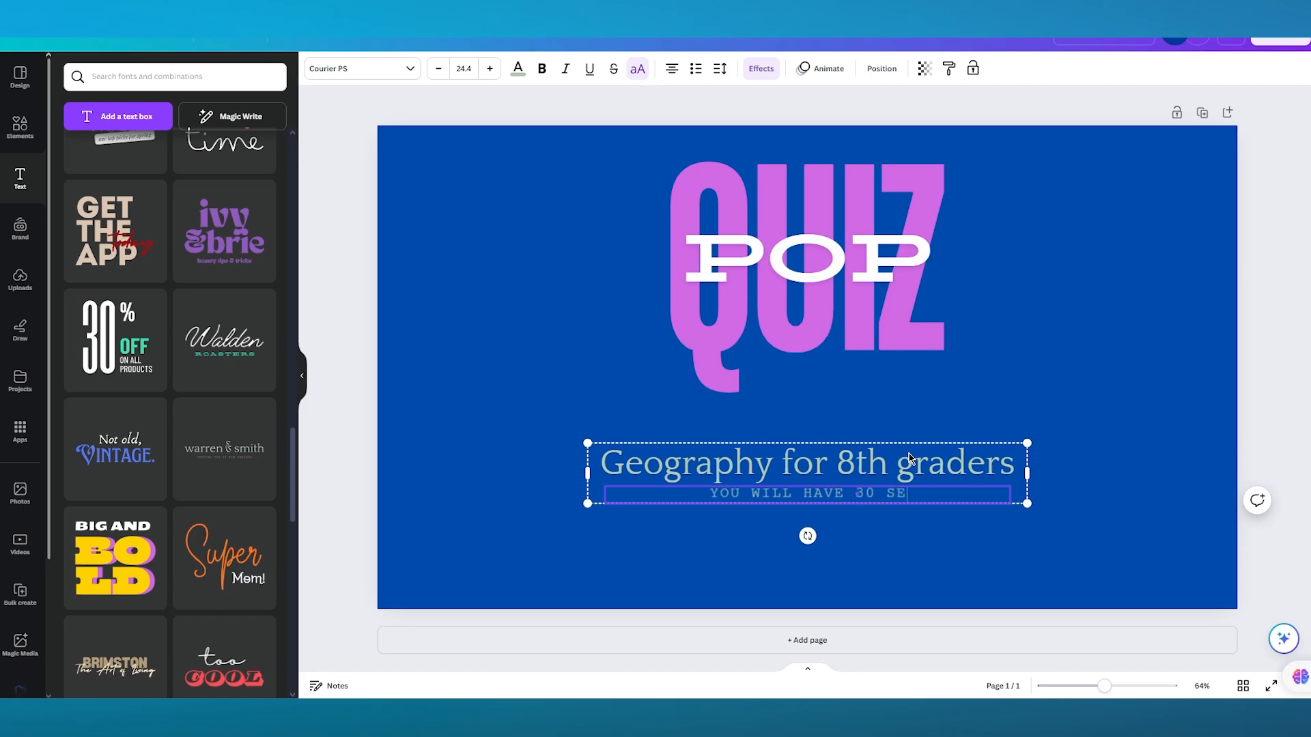
pyautogui.write('onds ')
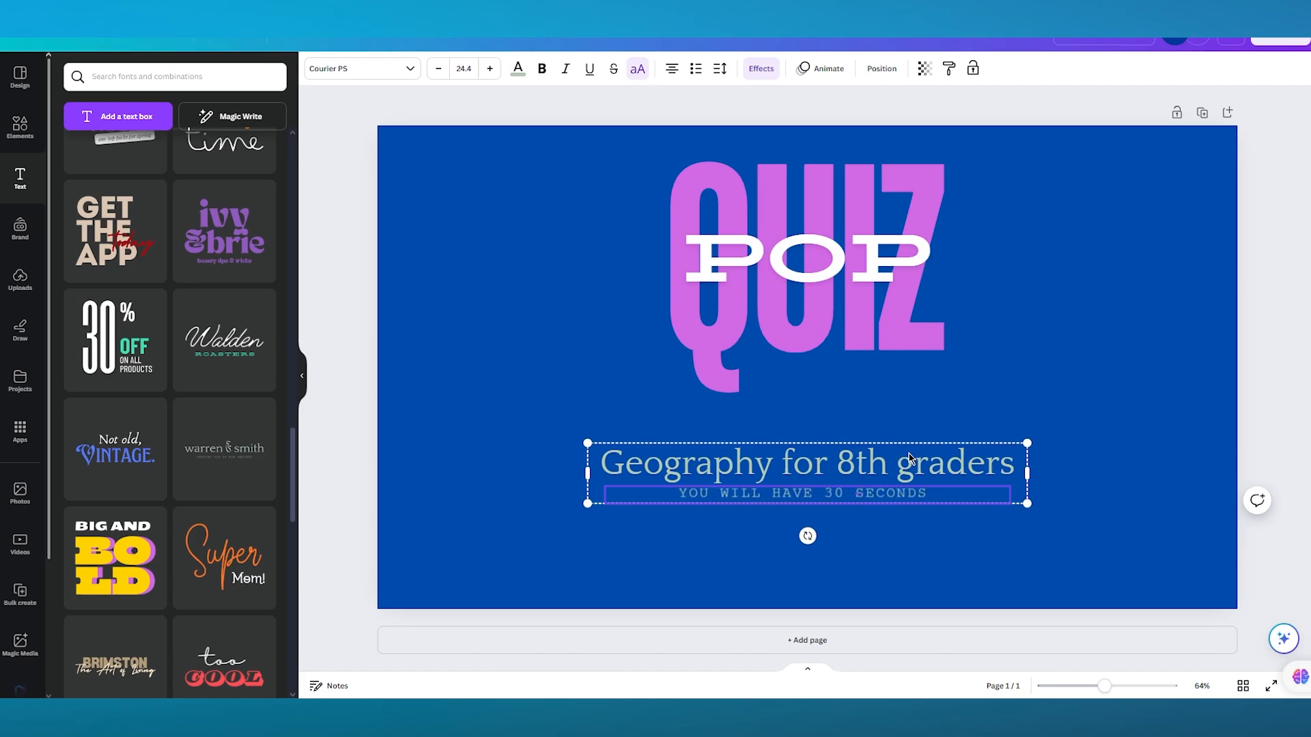
pyautogui.write('with each')
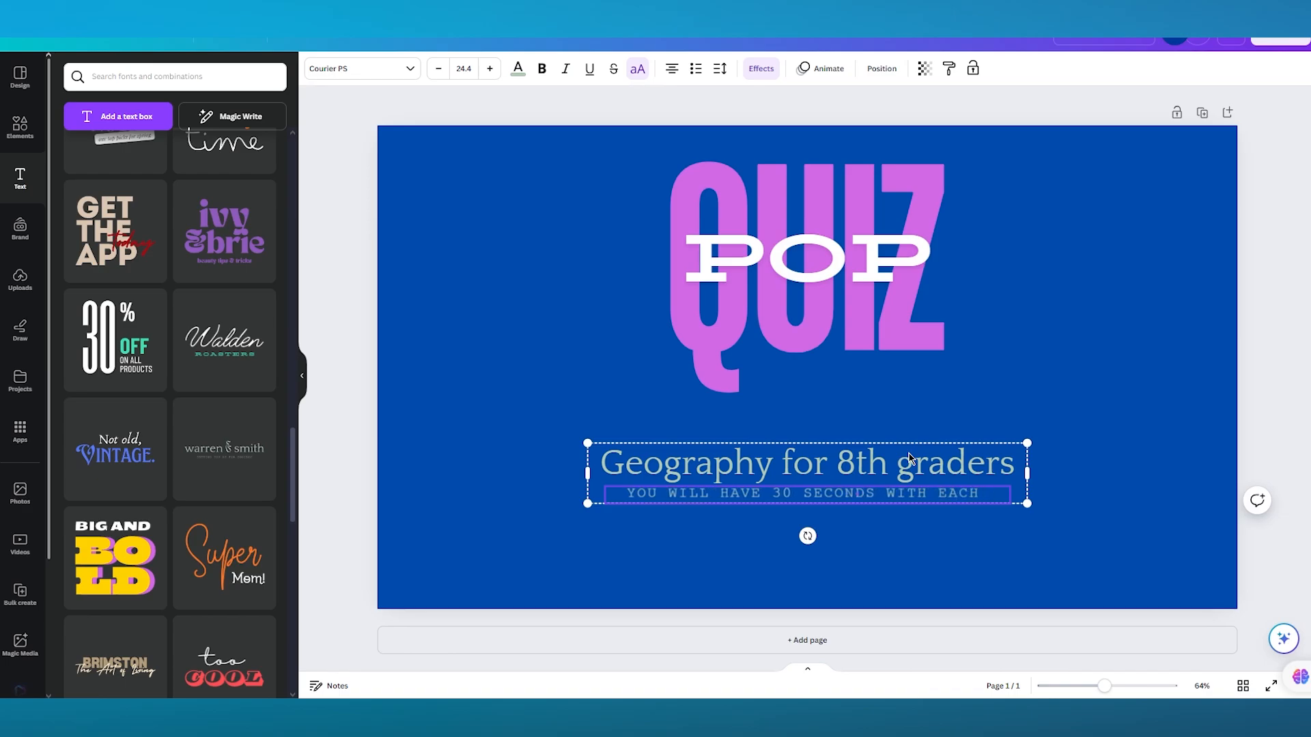
pyautogui.write(' question')
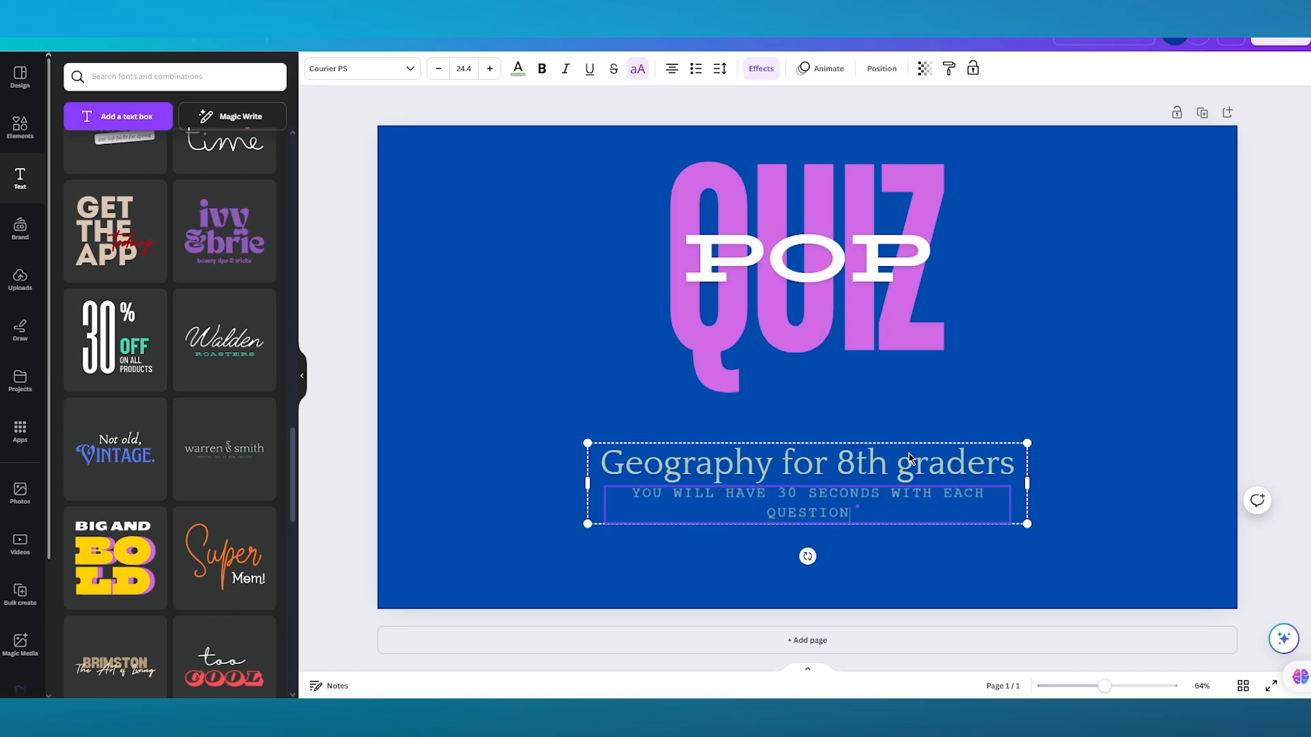
# Move the POP QUIZ title down closer to the subtitle, and shift both text groups slightly lower together.
pyautogui.moveTo(1027, 261); pyautogui.dragTo(1019, 298)
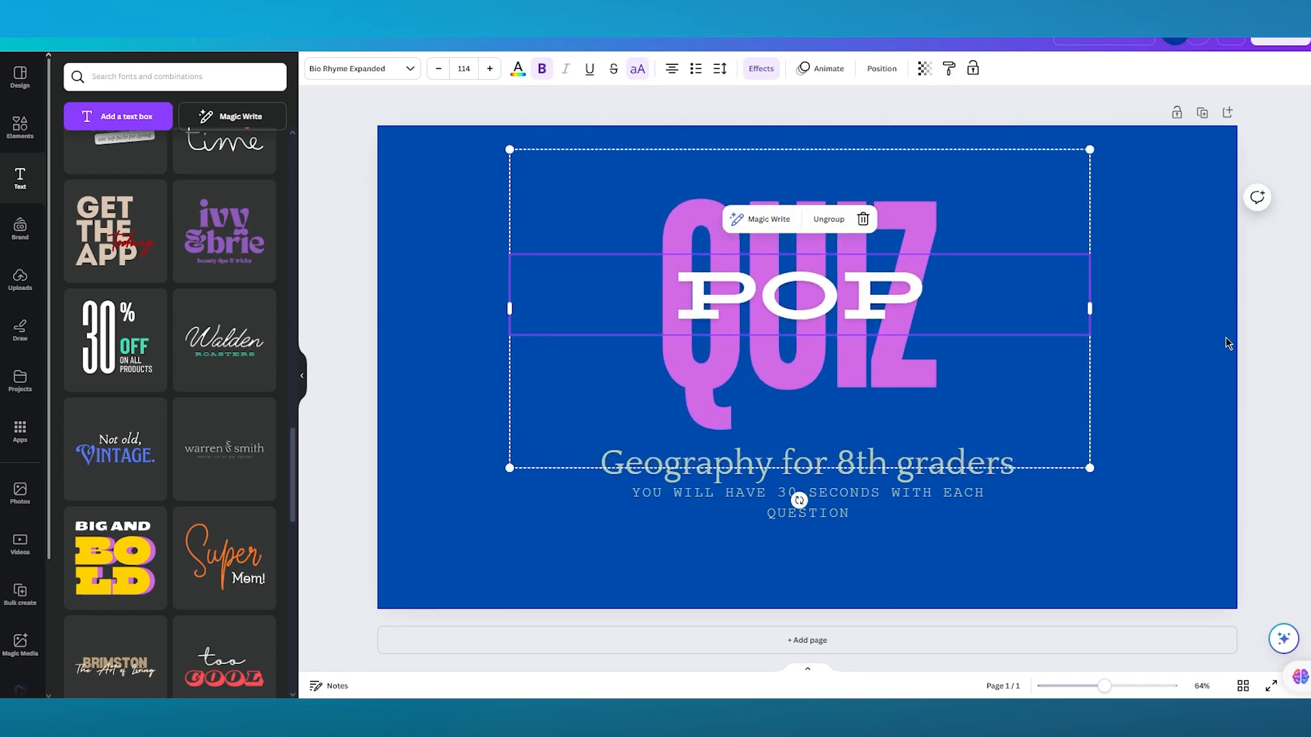
pyautogui.click(1269, 355)
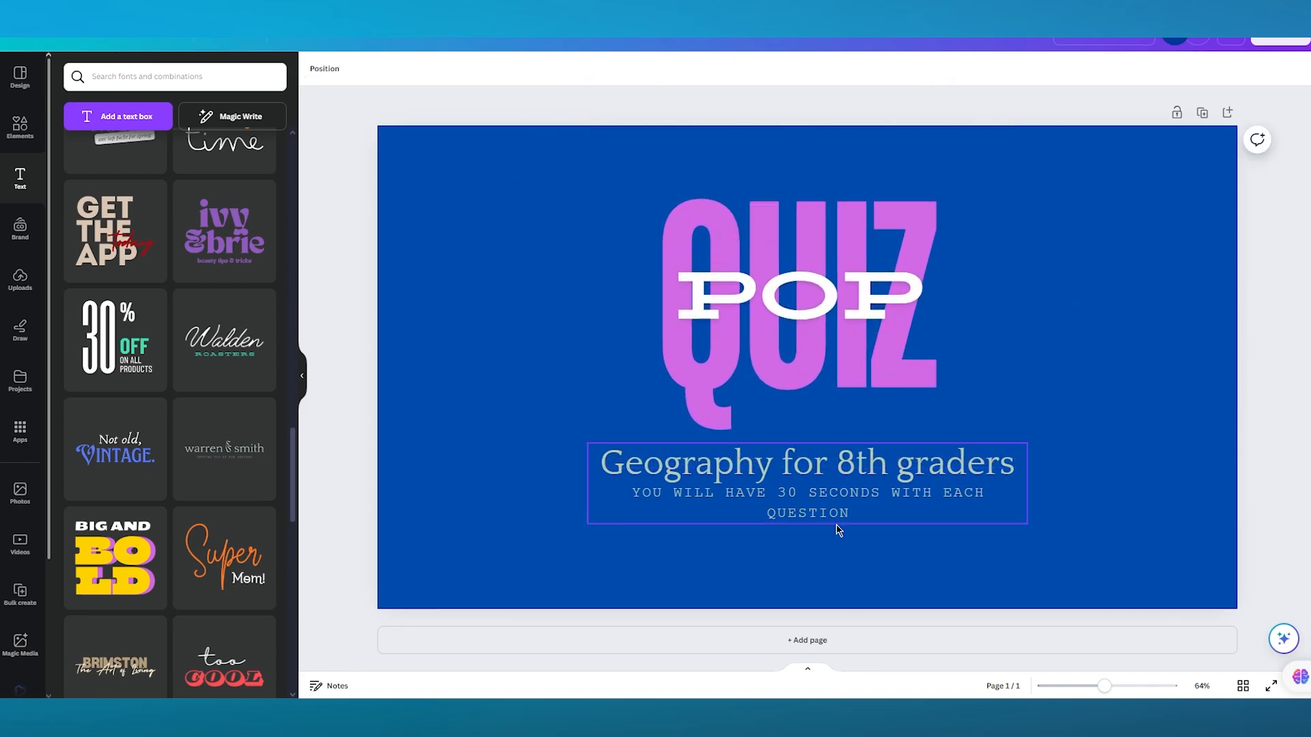
pyautogui.click(751, 474)
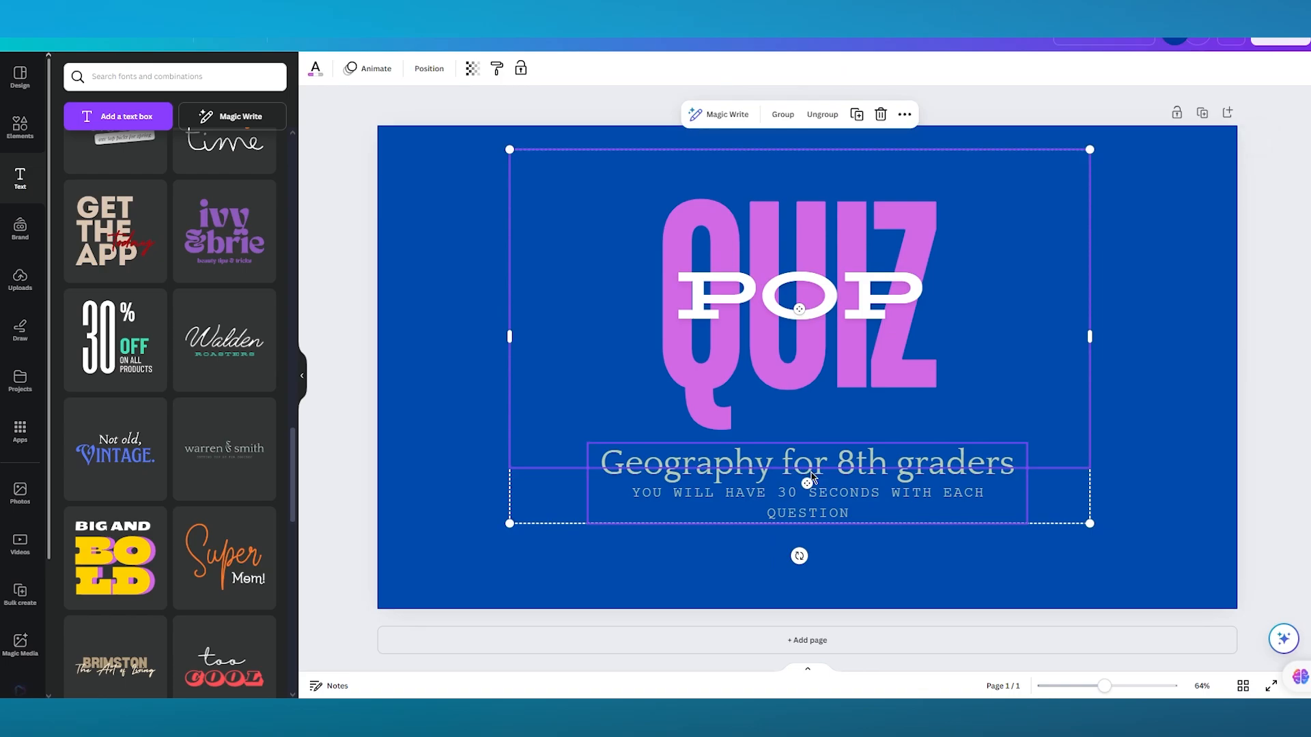
pyautogui.moveTo(813, 472); pyautogui.dragTo(811, 480)
pyautogui.click(1266, 407)
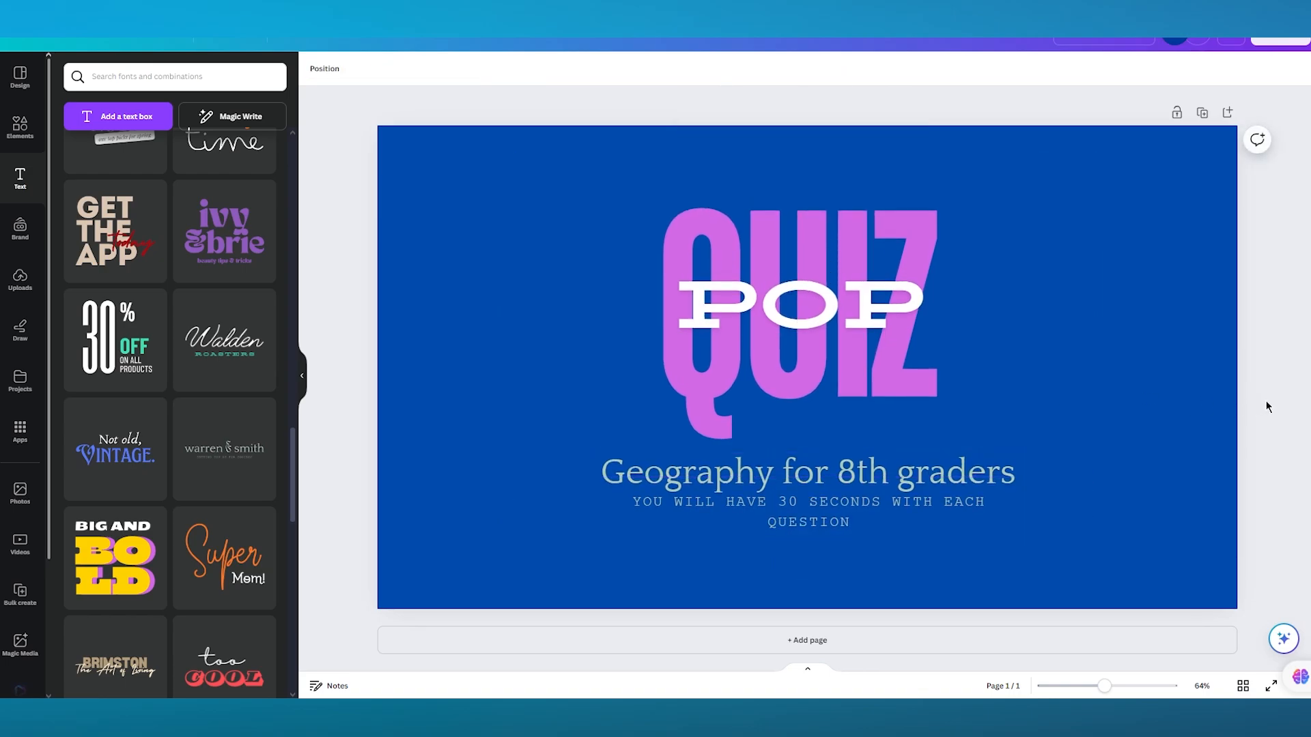
# Search the elements library for "quiz" and display all the graphics results.
pyautogui.click(19, 128)
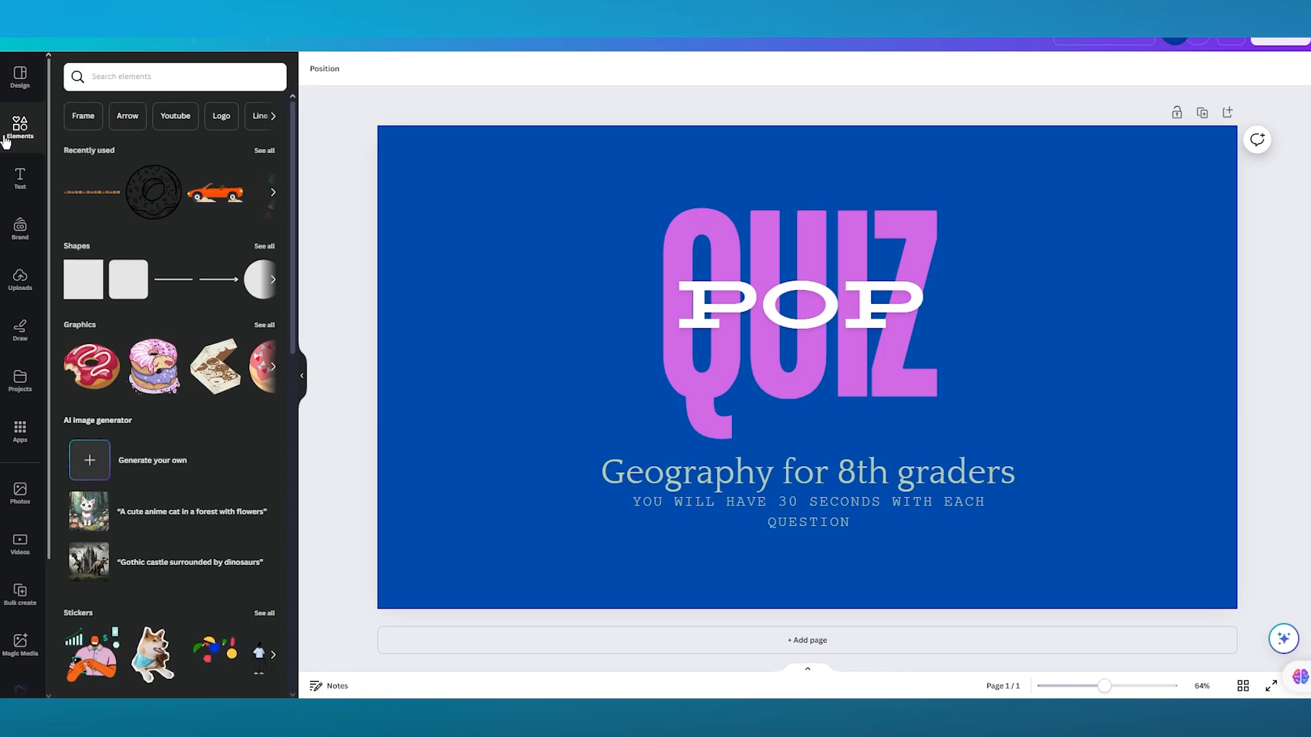
pyautogui.click(137, 85)
pyautogui.write('q')
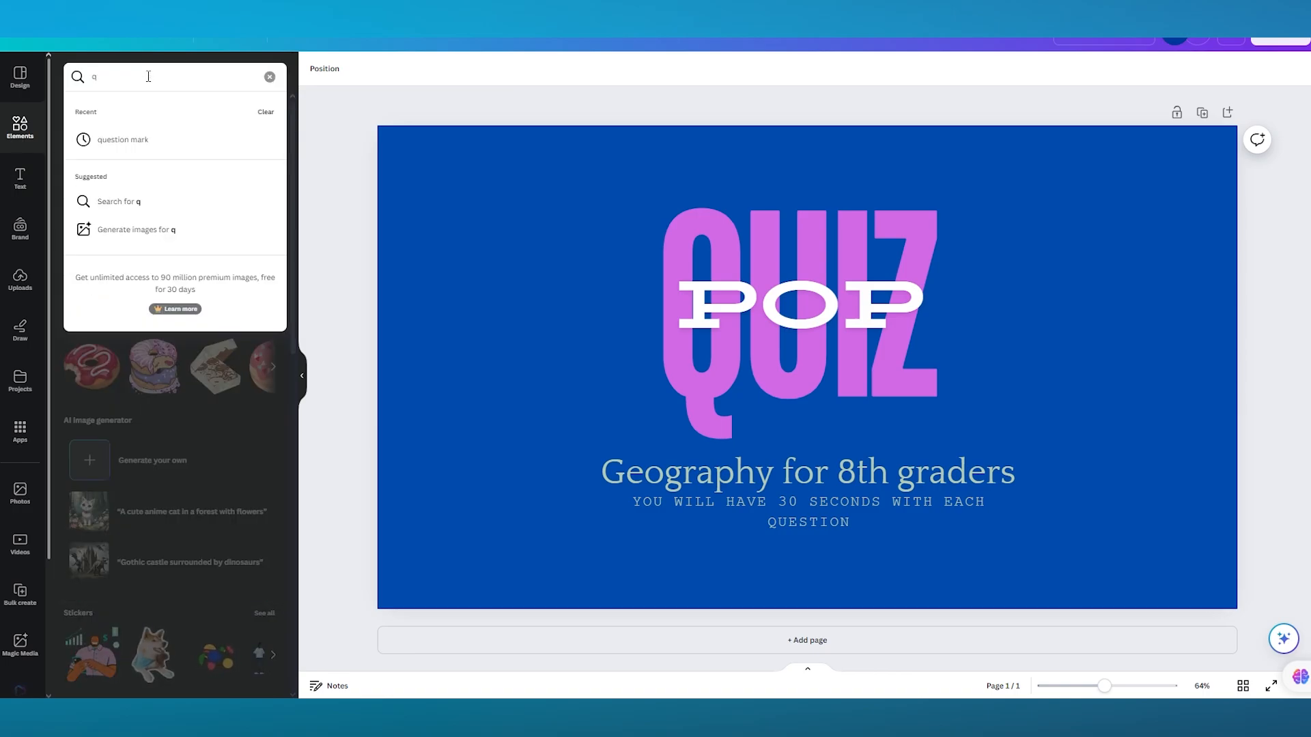
pyautogui.write('uiz')
pyautogui.press('Return')
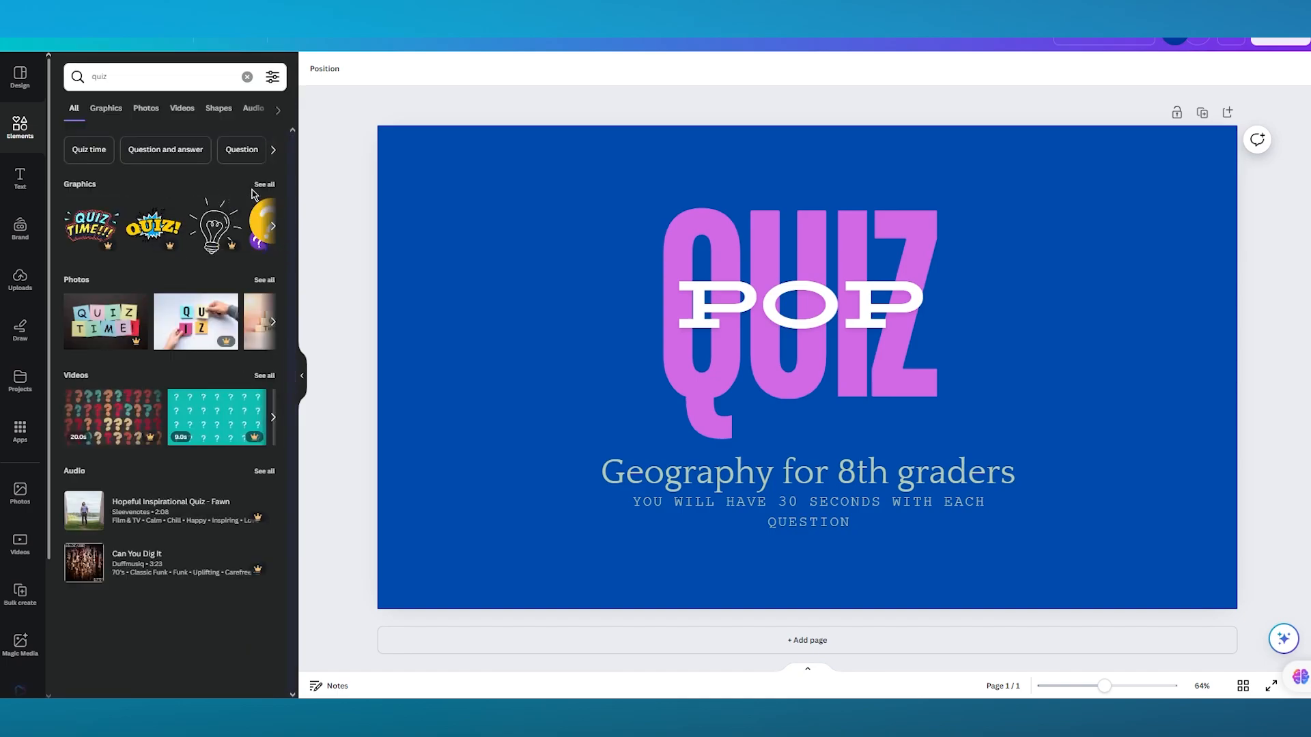
pyautogui.click(265, 186)
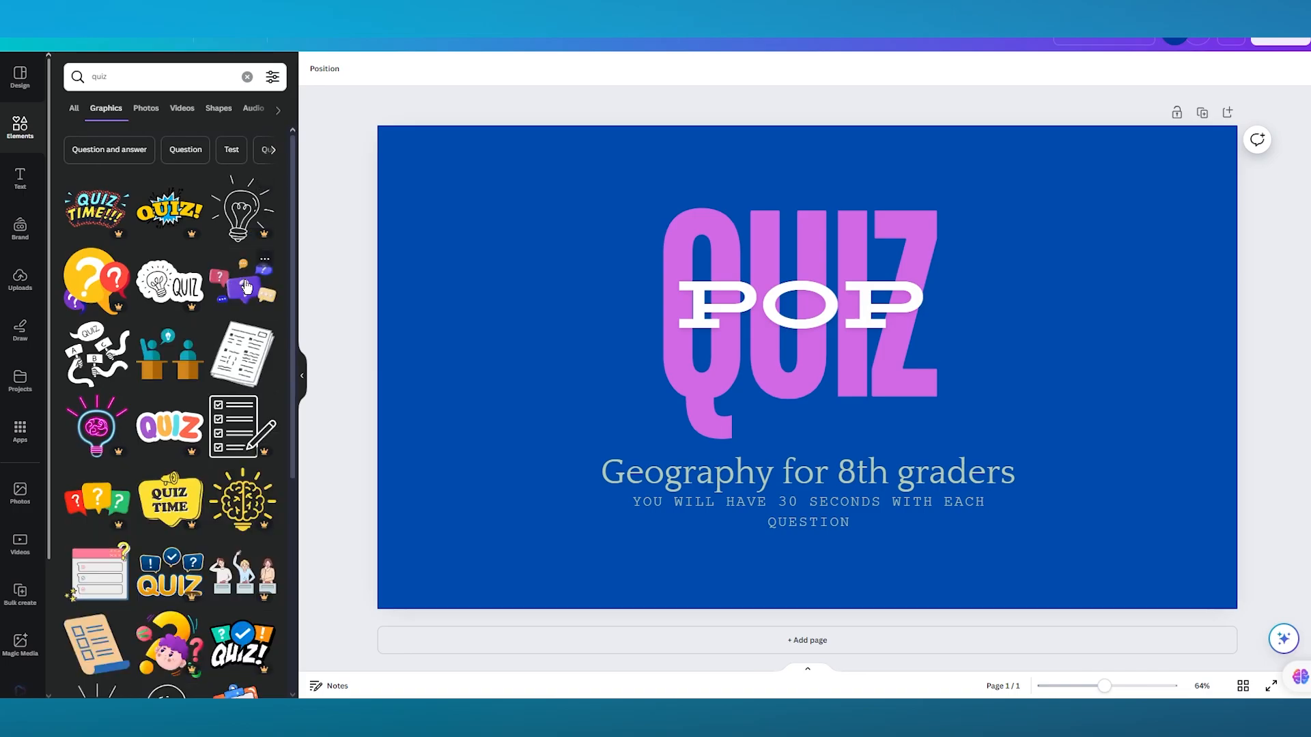
# Add the graphic of colorful question-mark speech bubbles, shrink it and place it in the page's lower-left corner.
pyautogui.click(233, 277)
pyautogui.moveTo(1093, 172); pyautogui.dragTo(716, 428)
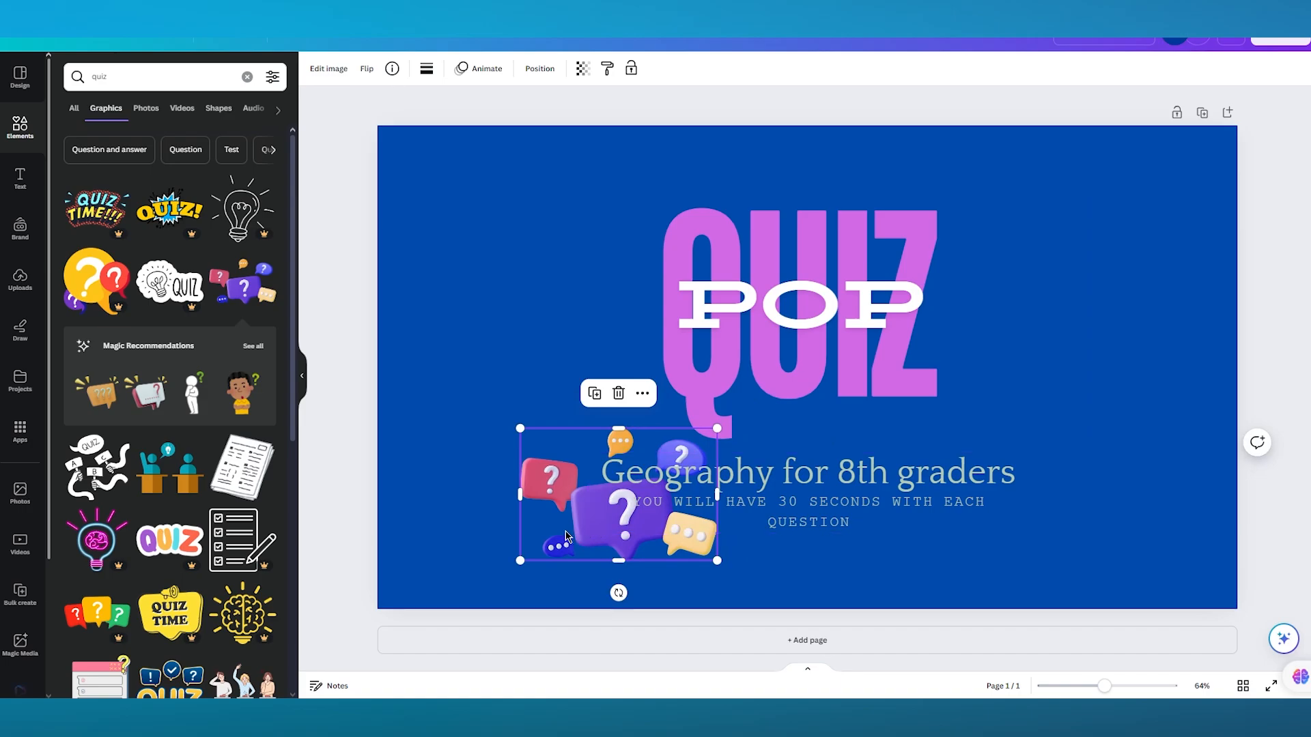
pyautogui.moveTo(596, 536); pyautogui.dragTo(469, 561)
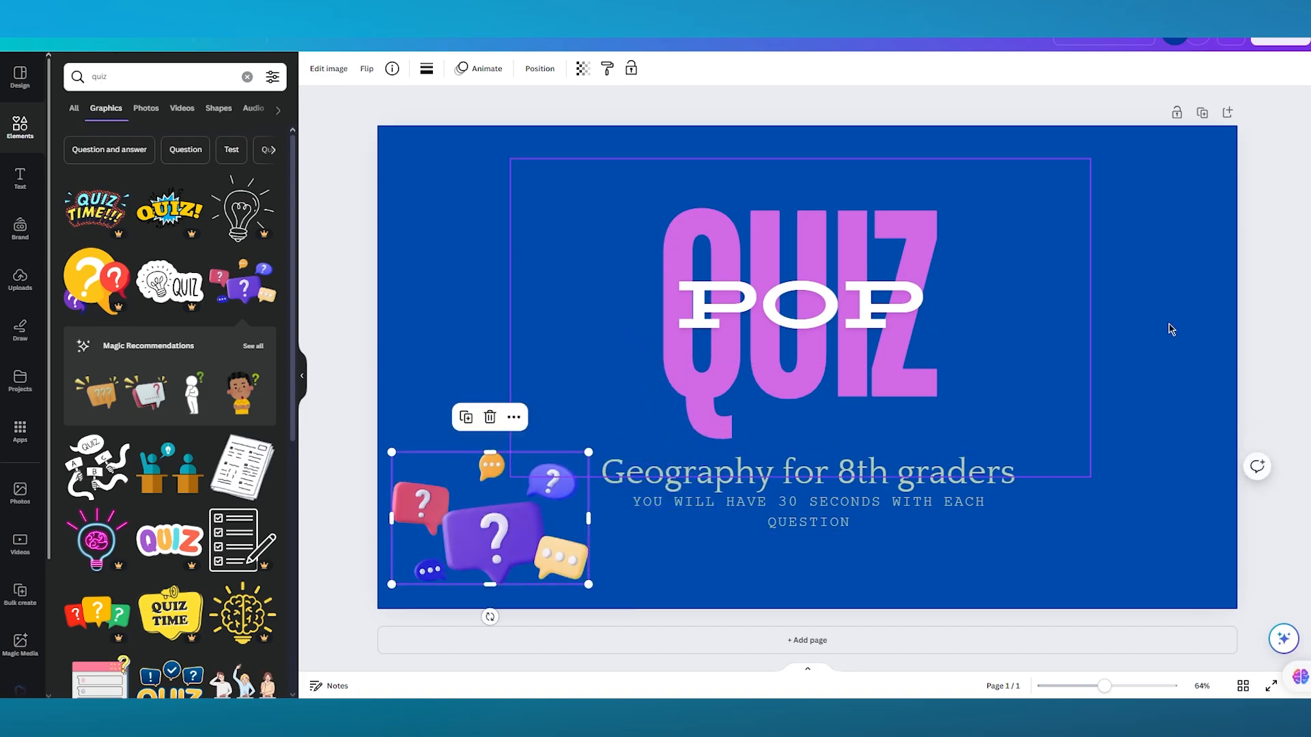
pyautogui.click(1272, 327)
pyautogui.click(513, 497)
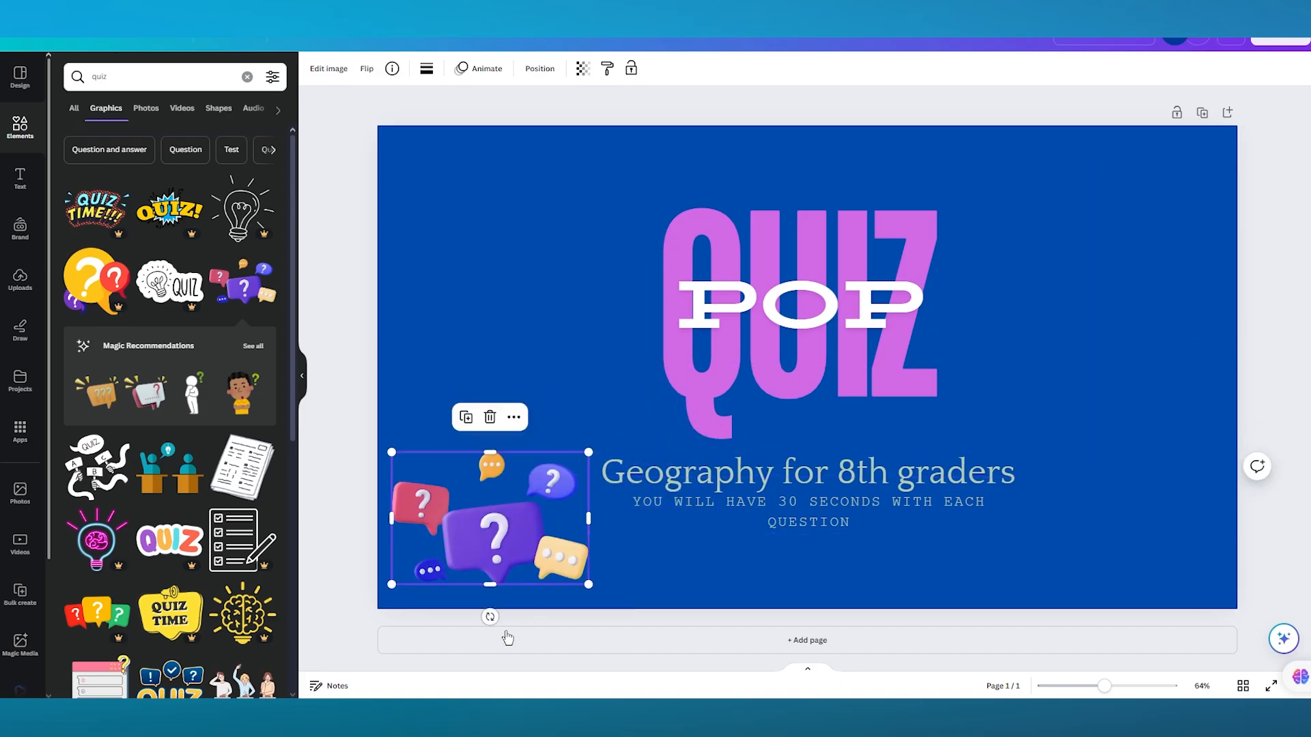
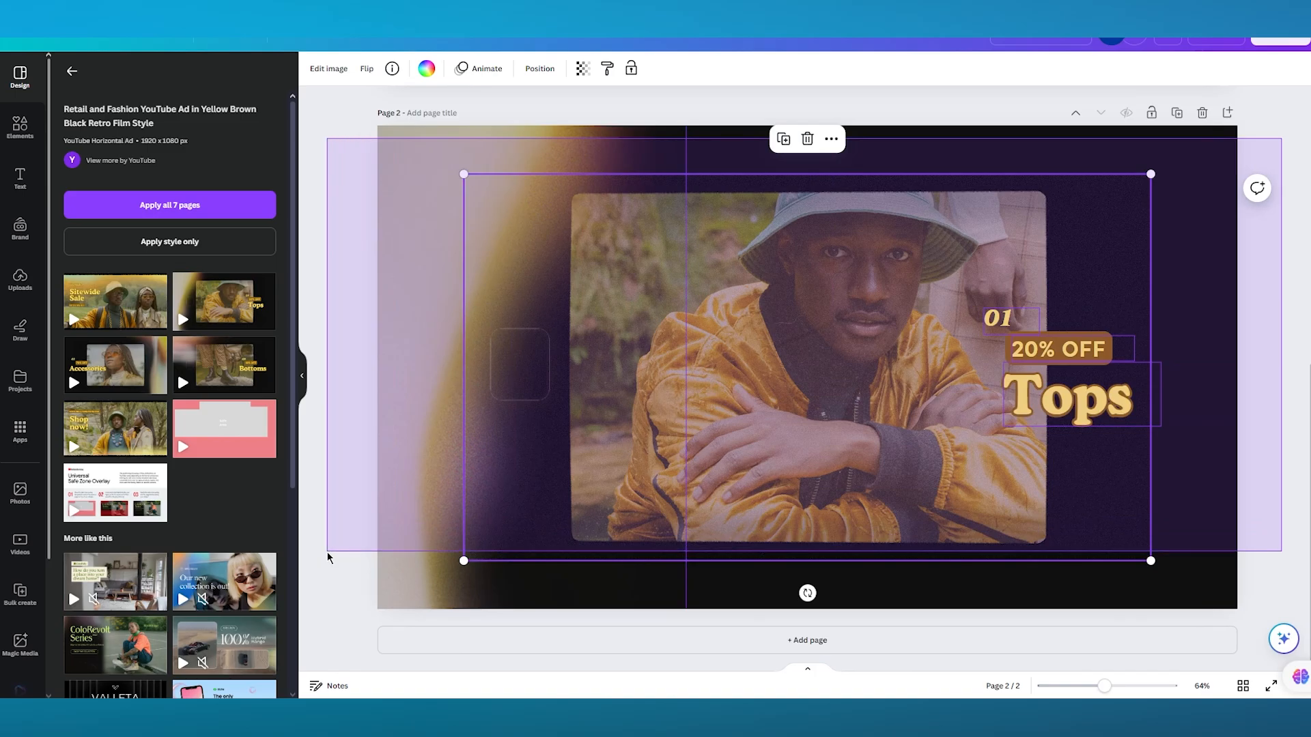
# Delete all the template's photos and texts from page 2, keeping only the black background.
pyautogui.press('Delete')
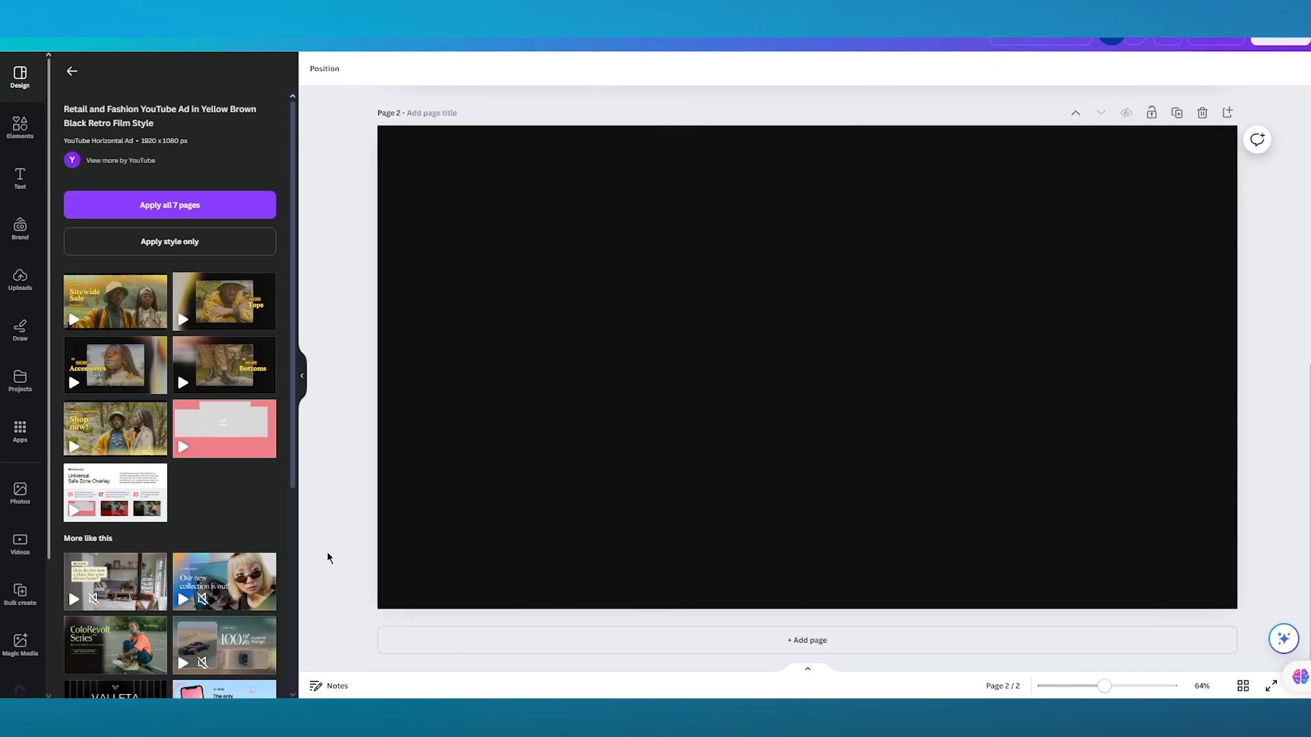
pyautogui.click(478, 354)
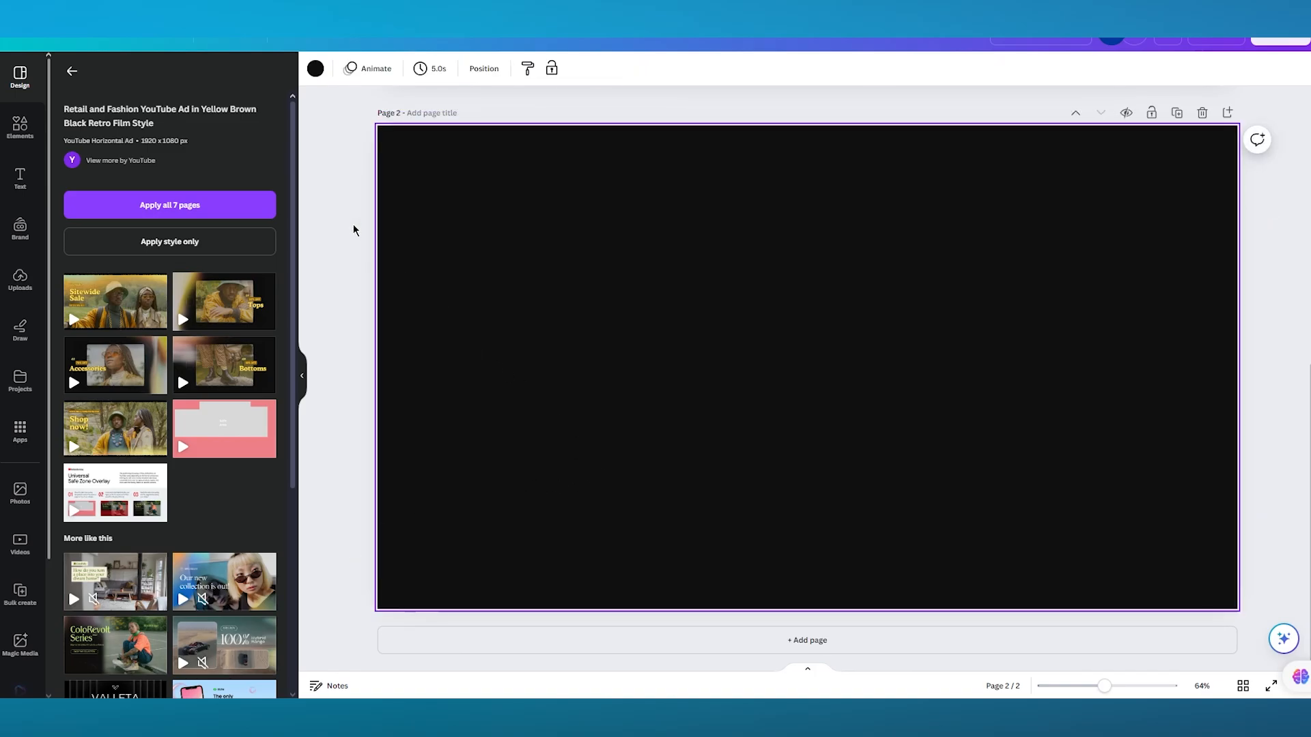
# Search the elements for "rectan" and add a rectangle shape to page 2.
pyautogui.scroll(8, 301, 199)
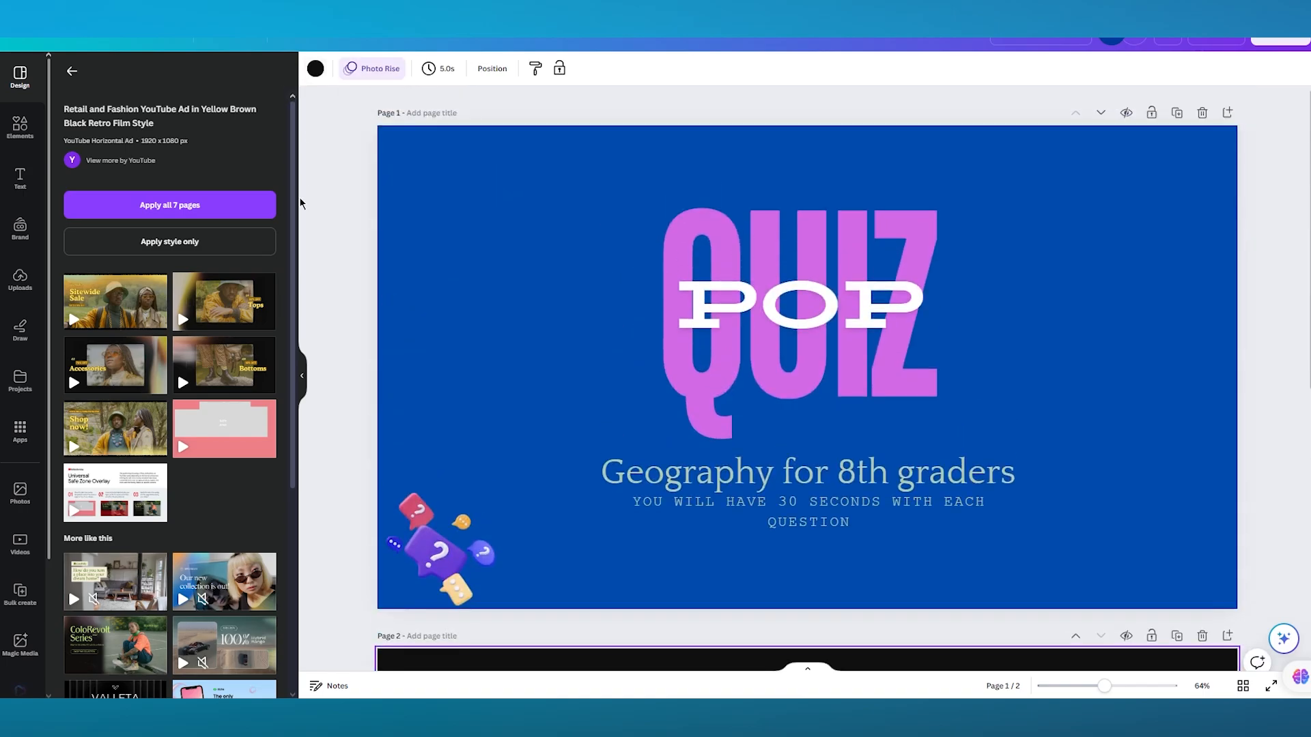
pyautogui.scroll(-5, 300, 199)
pyautogui.scroll(-3, 300, 203)
pyautogui.scroll(1, 300, 203)
pyautogui.scroll(-1, 300, 202)
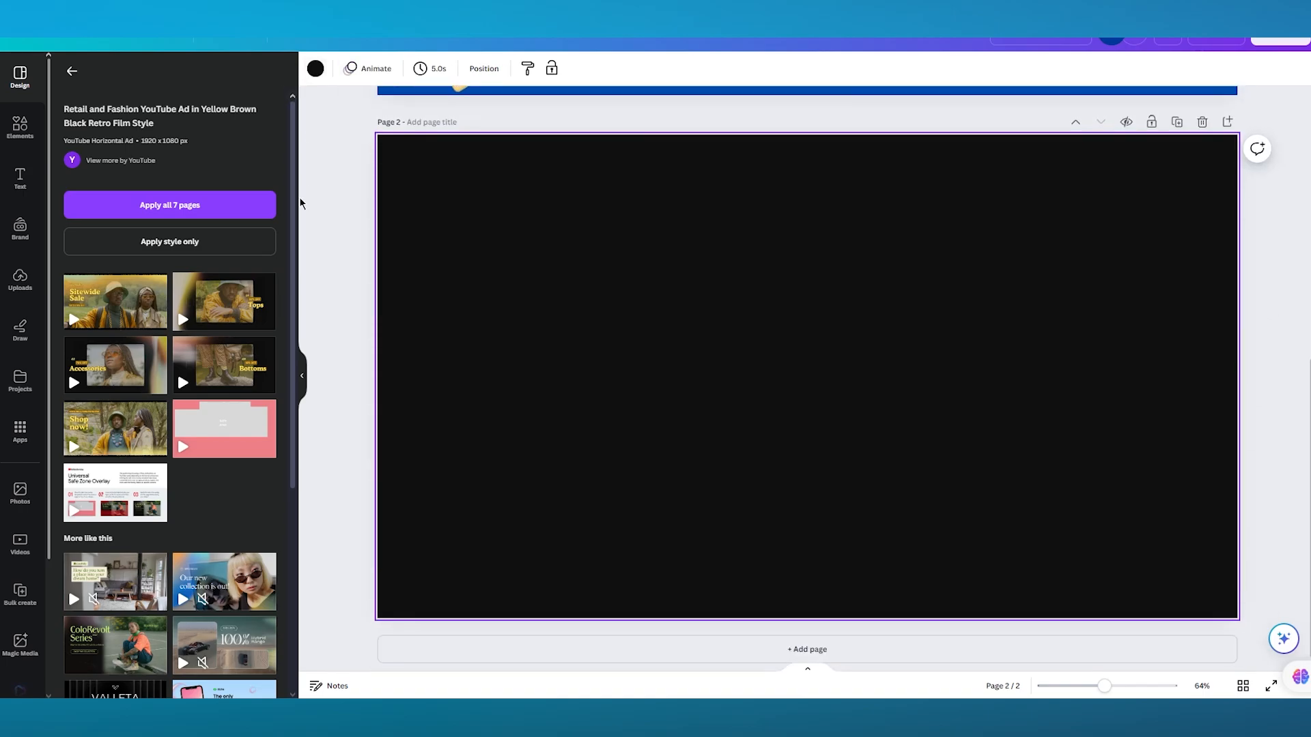
pyautogui.click(20, 127)
pyautogui.click(95, 76)
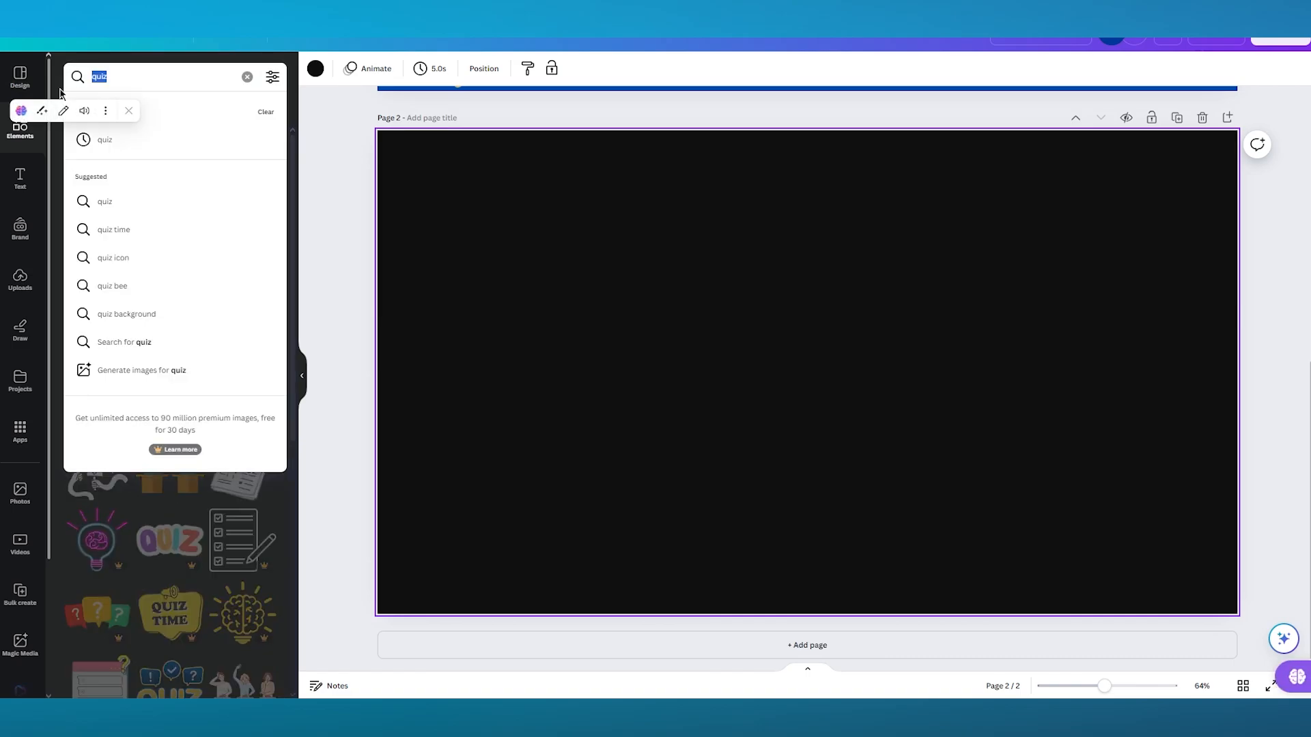
pyautogui.write('rectan')
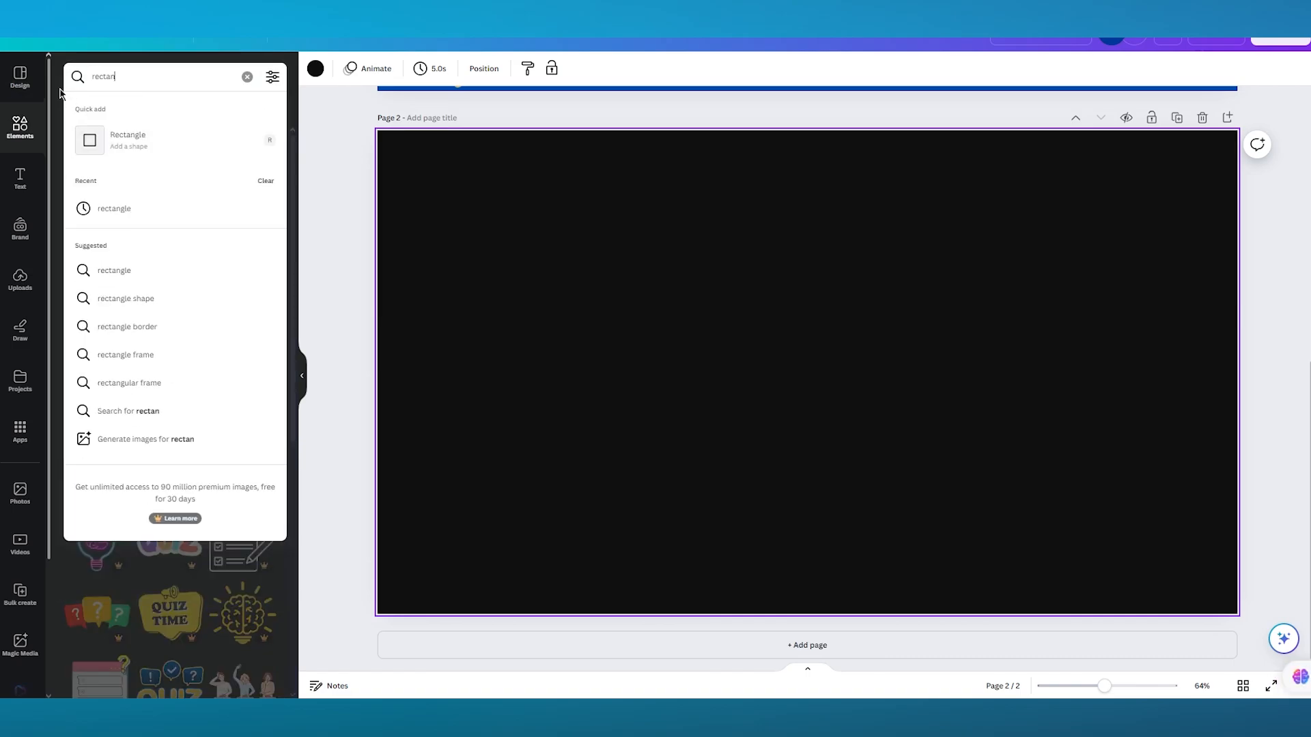
pyautogui.click(109, 138)
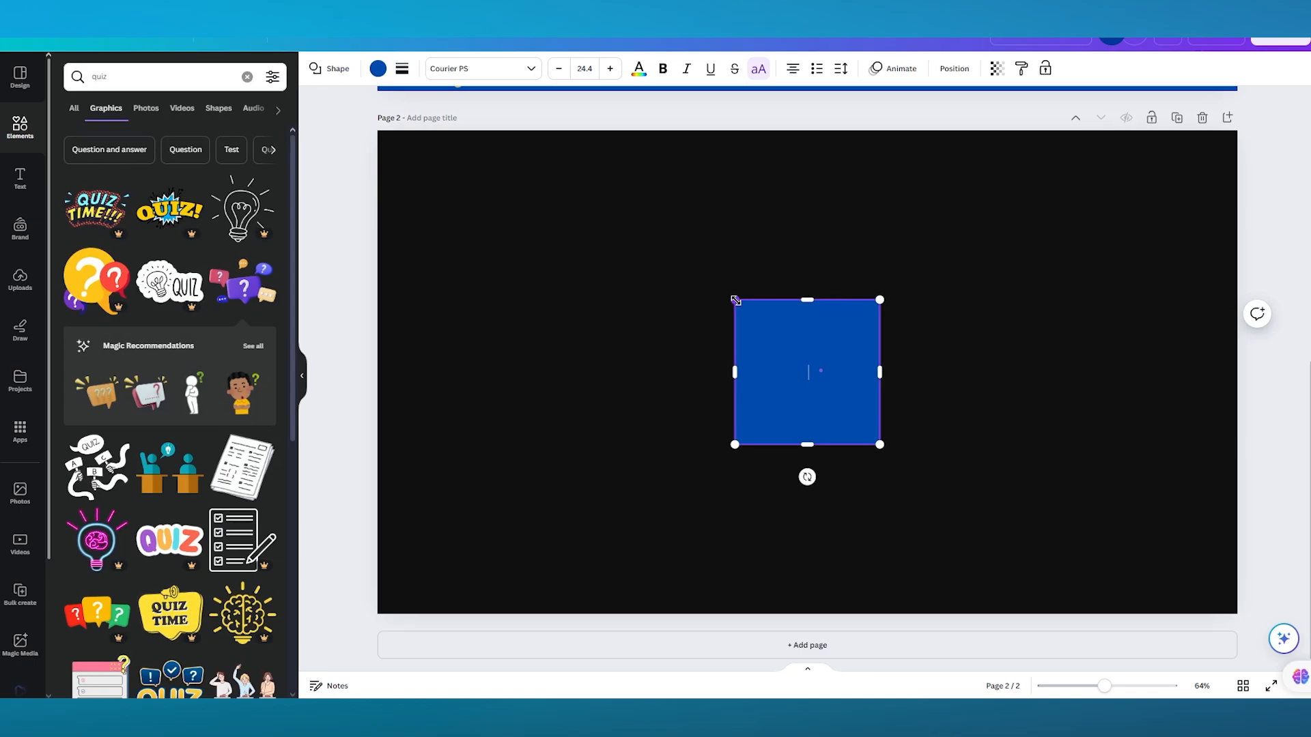
# Stretch the rectangle into a wide bar near page 2's lower-left corner and label it "WHERE IS UGANDA LOCATED?".
pyautogui.moveTo(735, 300); pyautogui.dragTo(533, 381)
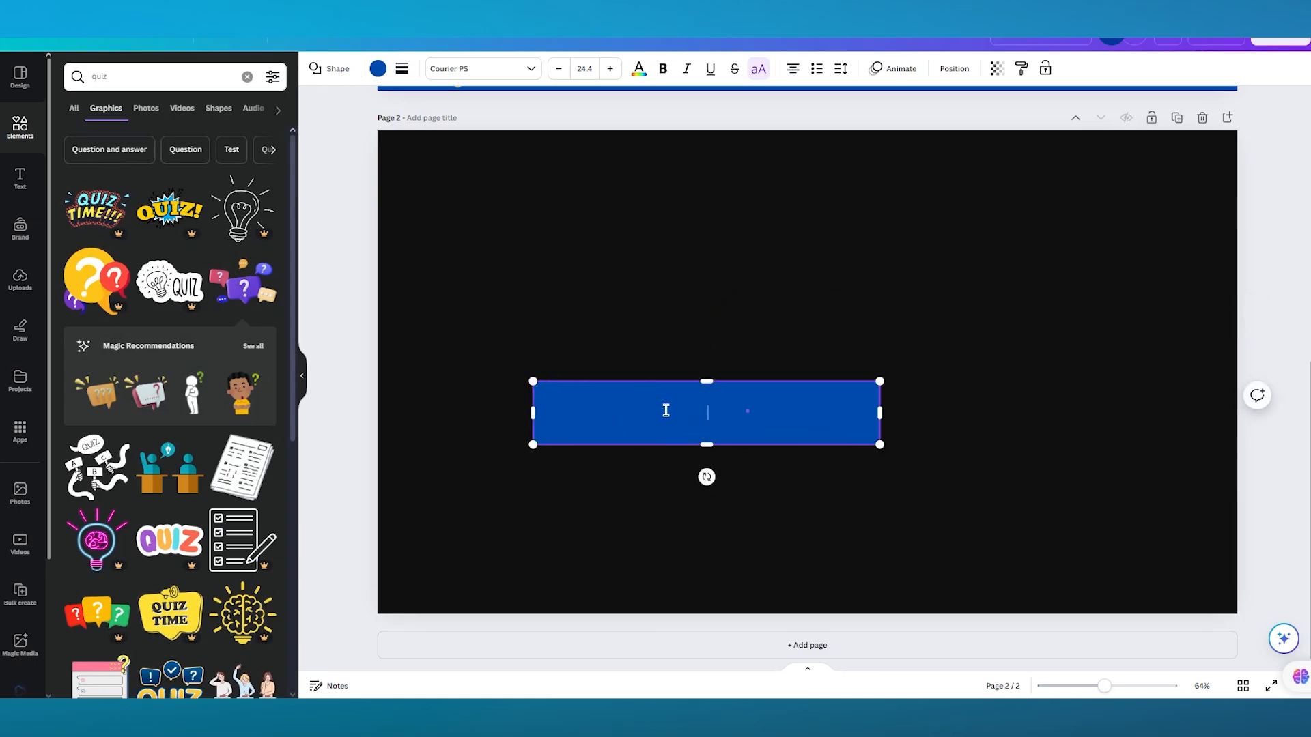
pyautogui.moveTo(599, 428); pyautogui.dragTo(470, 564)
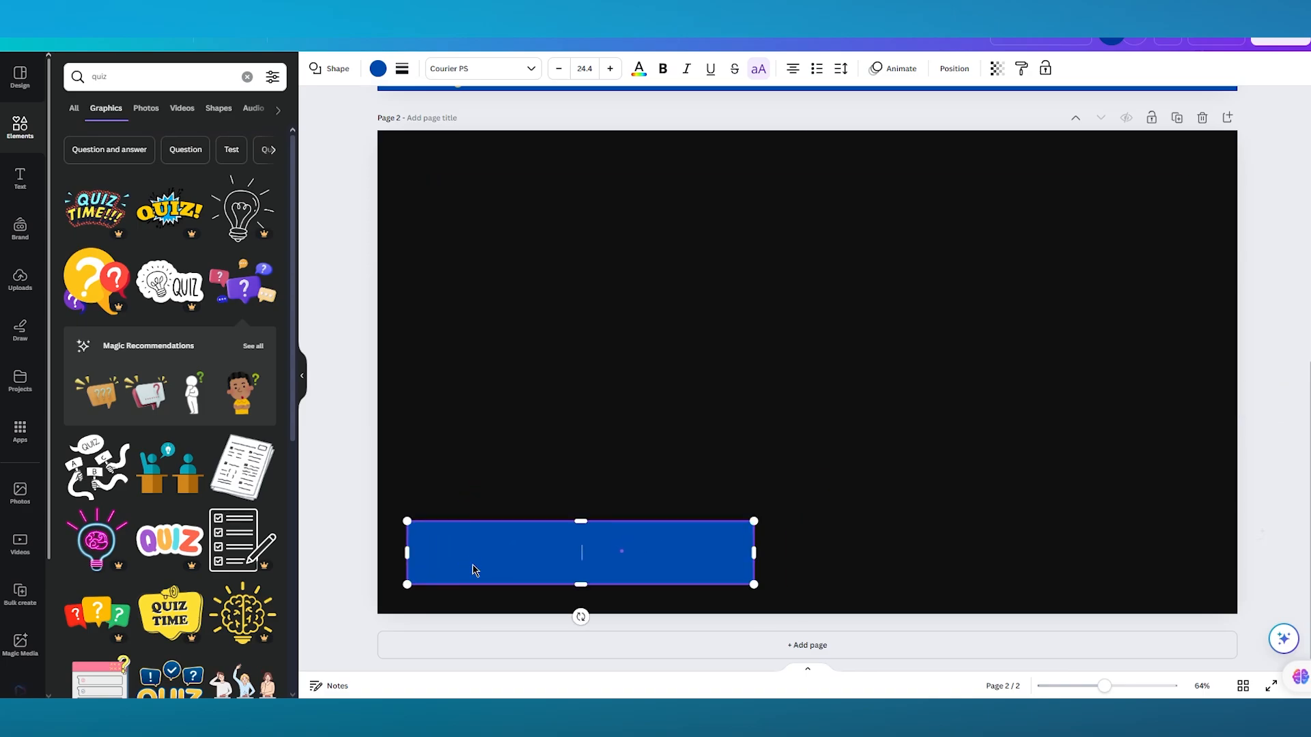
pyautogui.moveTo(753, 552); pyautogui.dragTo(930, 551)
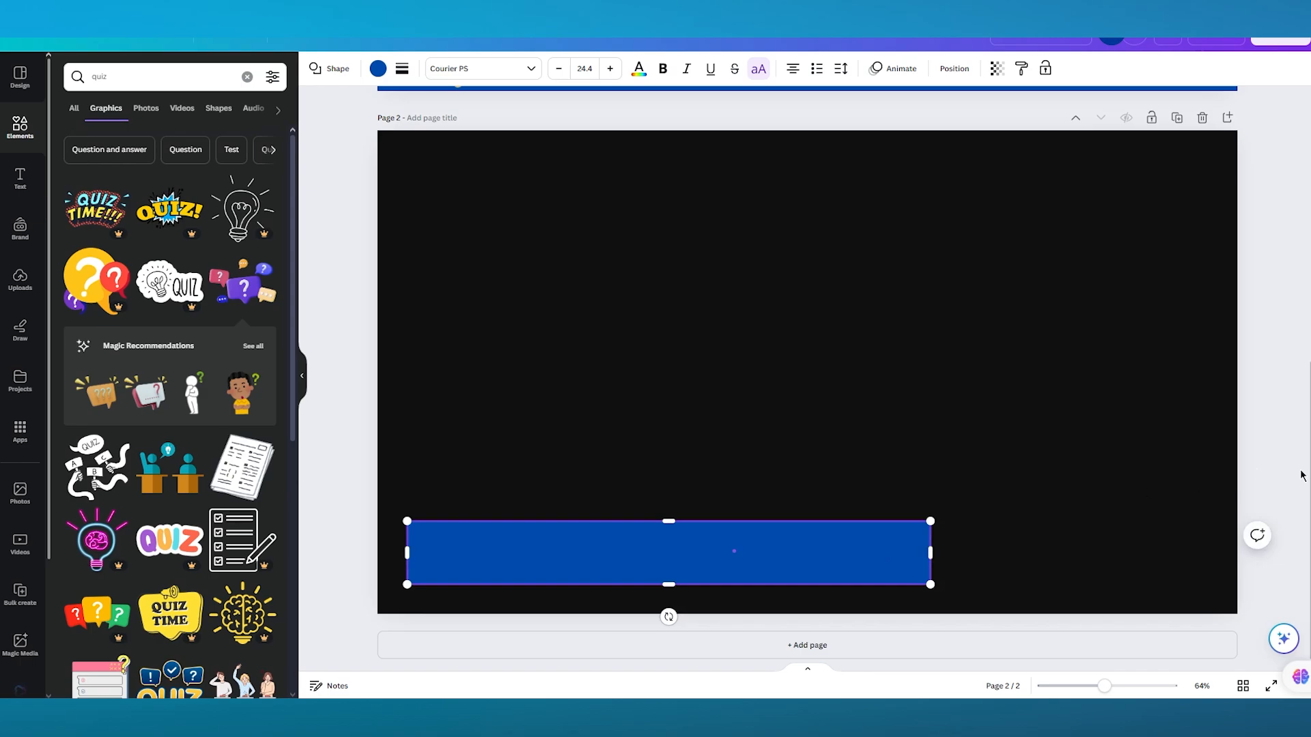
pyautogui.write('WHERE IS UGANDA LOCATED?')
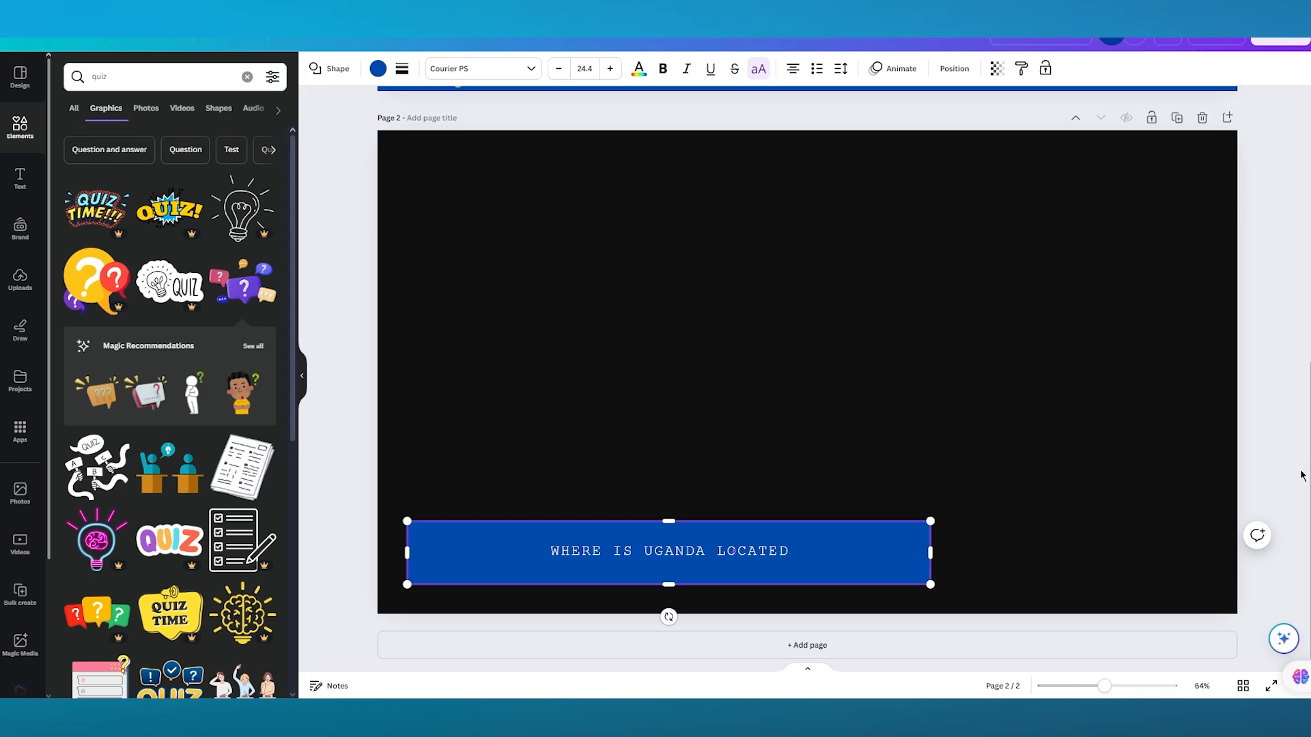
pyautogui.click(1300, 402)
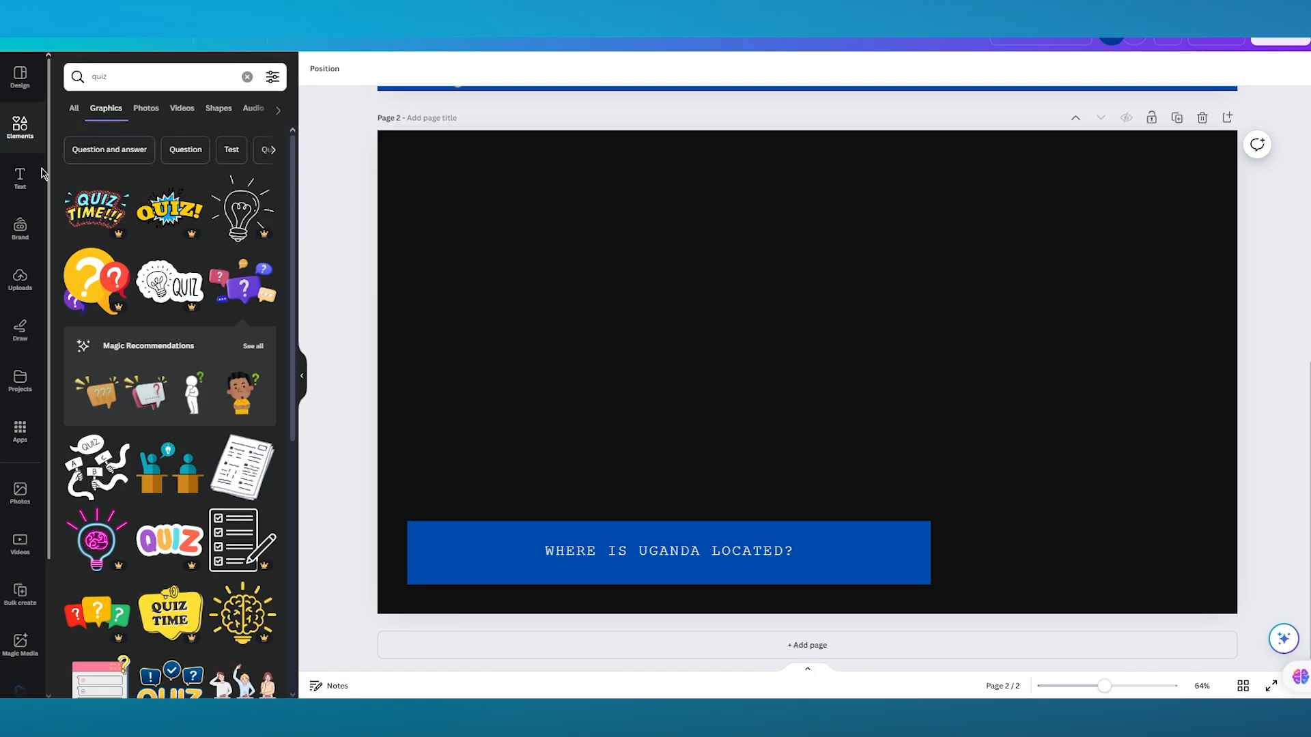
# Duplicate the question bar, move the copy to the right side of page 2's upper half and make it narrower.
pyautogui.click(464, 559)
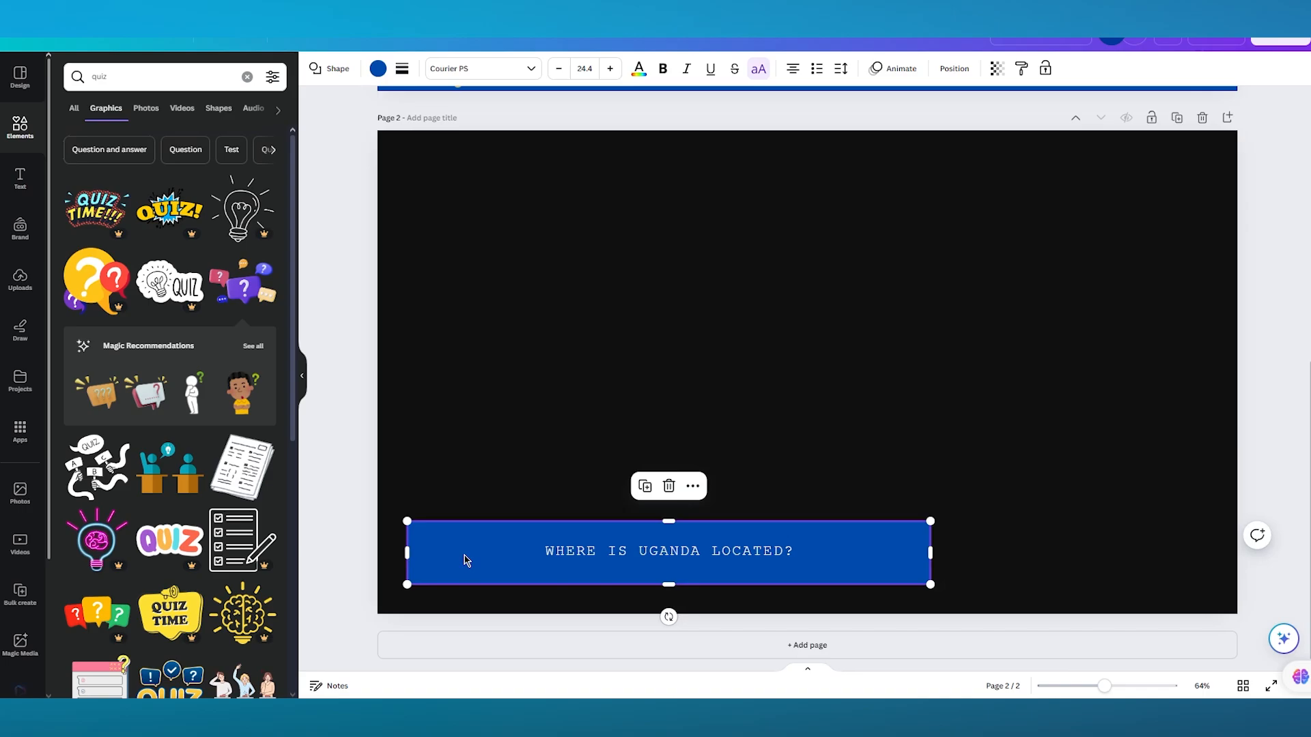
pyautogui.hotkey('ctrl', 'd')
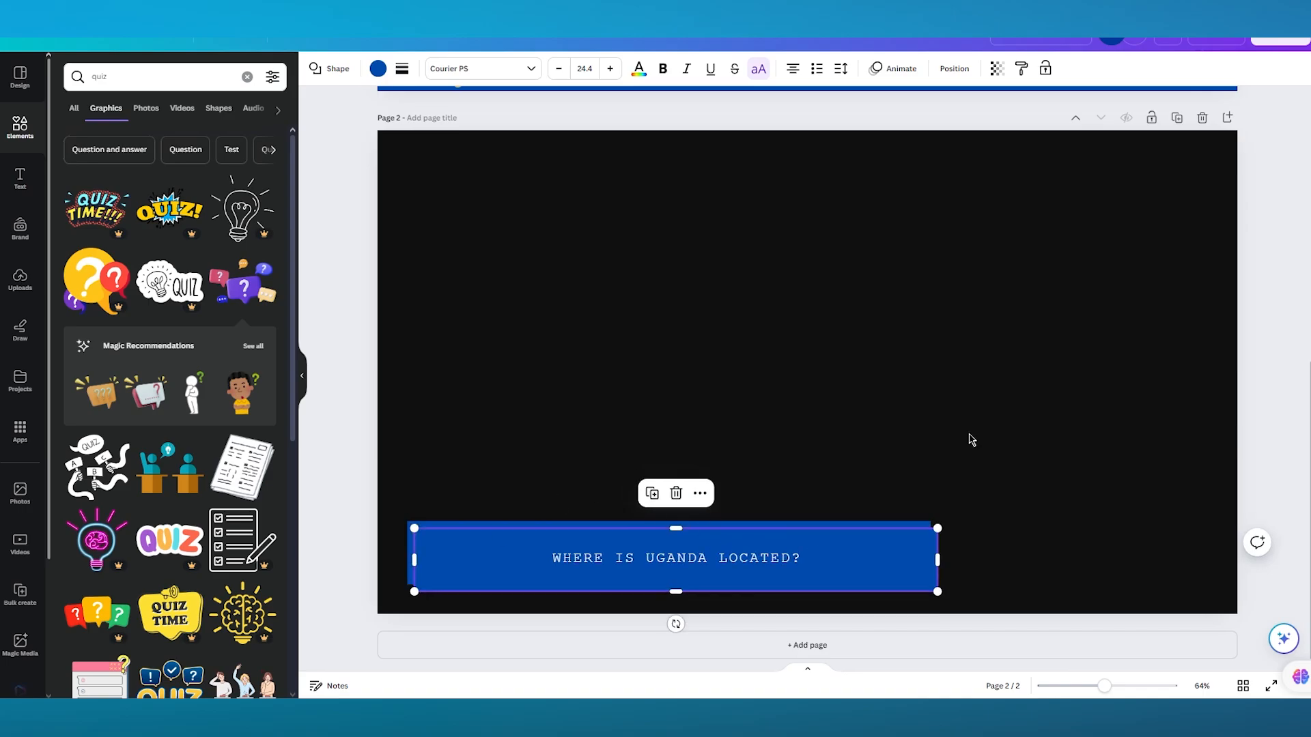
pyautogui.moveTo(837, 561); pyautogui.dragTo(1077, 296)
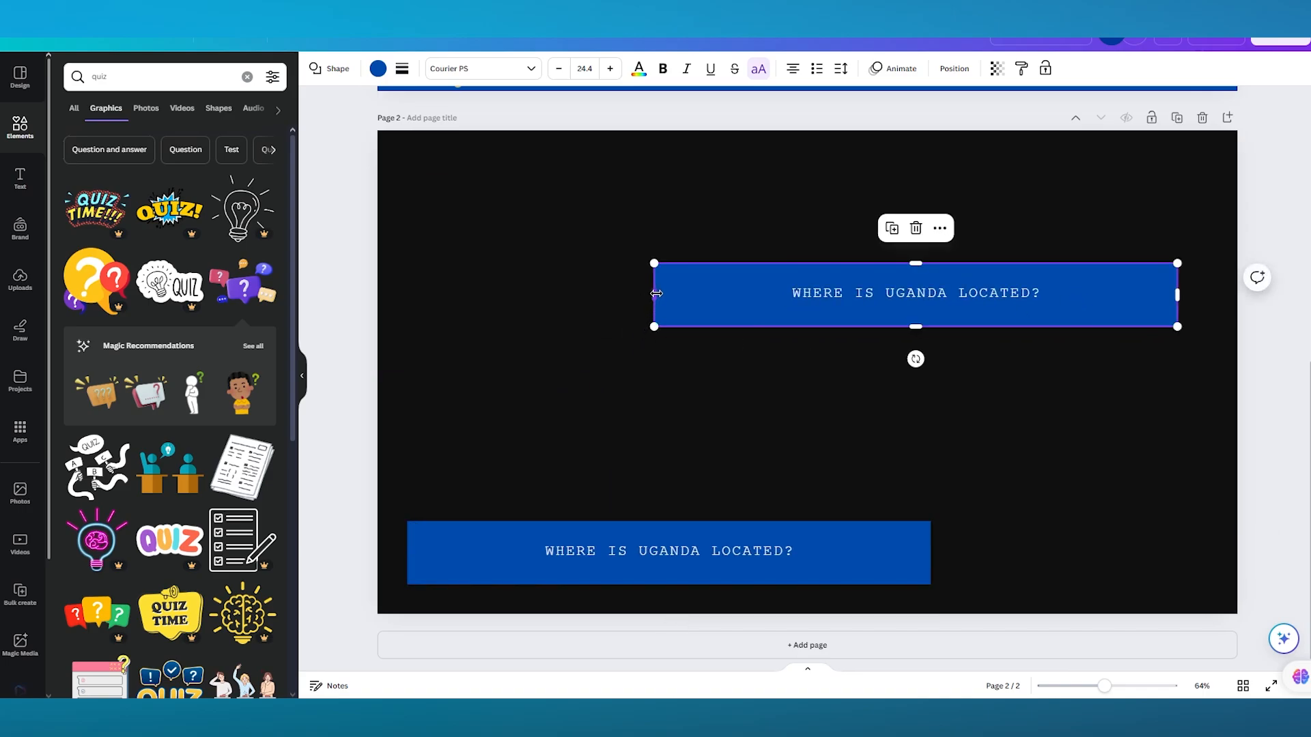
pyautogui.moveTo(656, 293); pyautogui.dragTo(813, 294)
pyautogui.moveTo(1138, 305); pyautogui.dragTo(1179, 327)
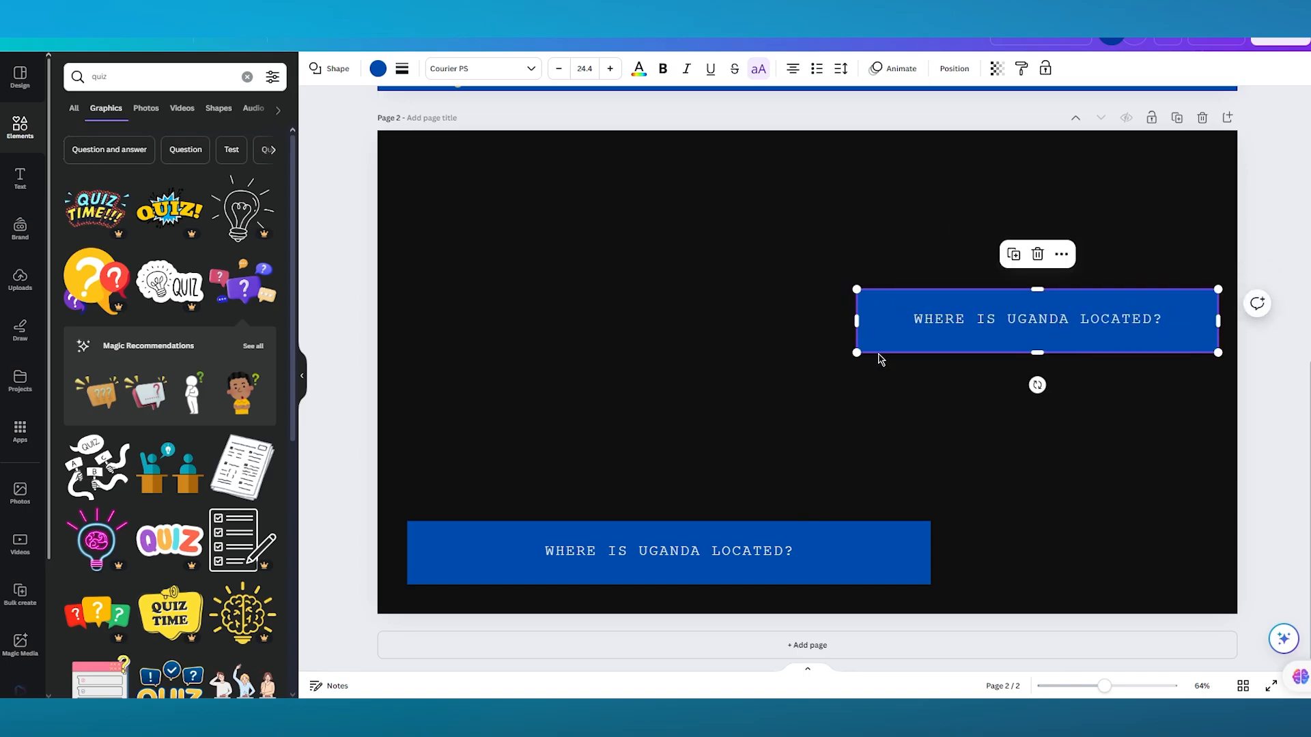
# Narrow the copied bar on page 2 further from its left side and replace its text with "CANADA".
pyautogui.moveTo(856, 320); pyautogui.dragTo(979, 325)
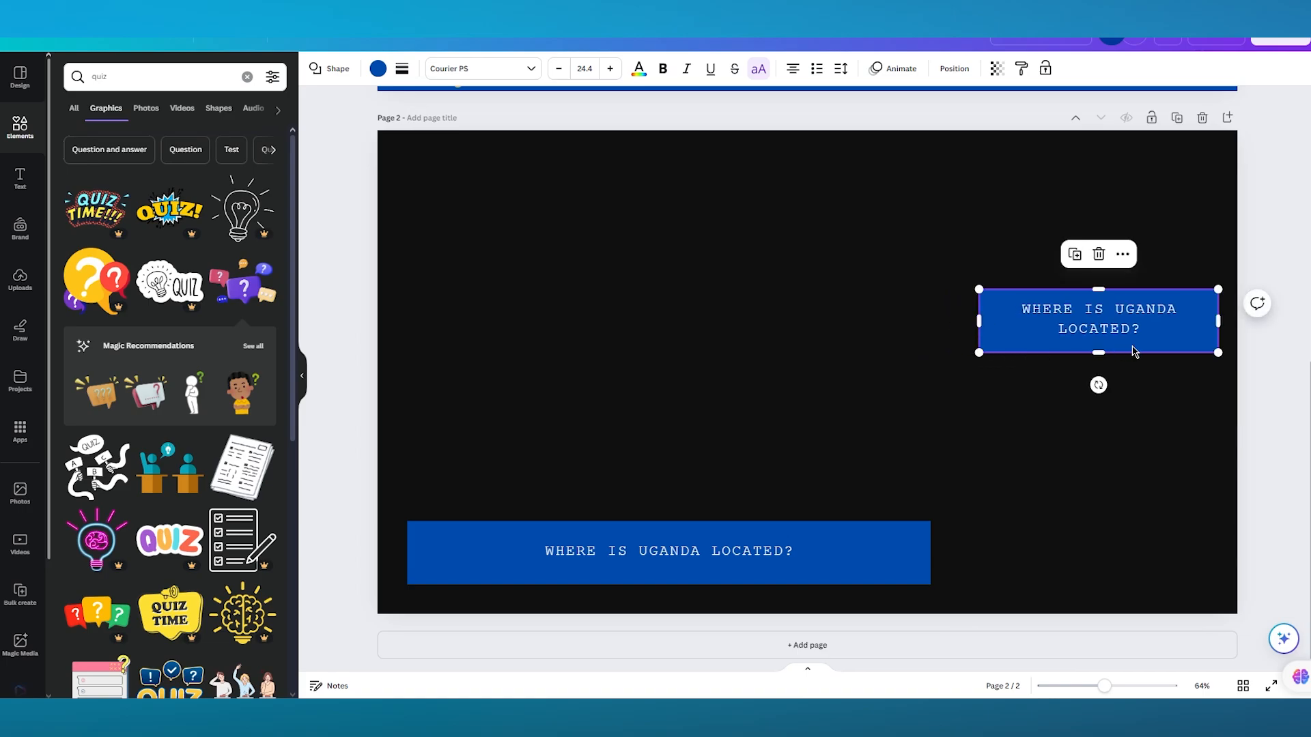
pyautogui.click(1143, 331)
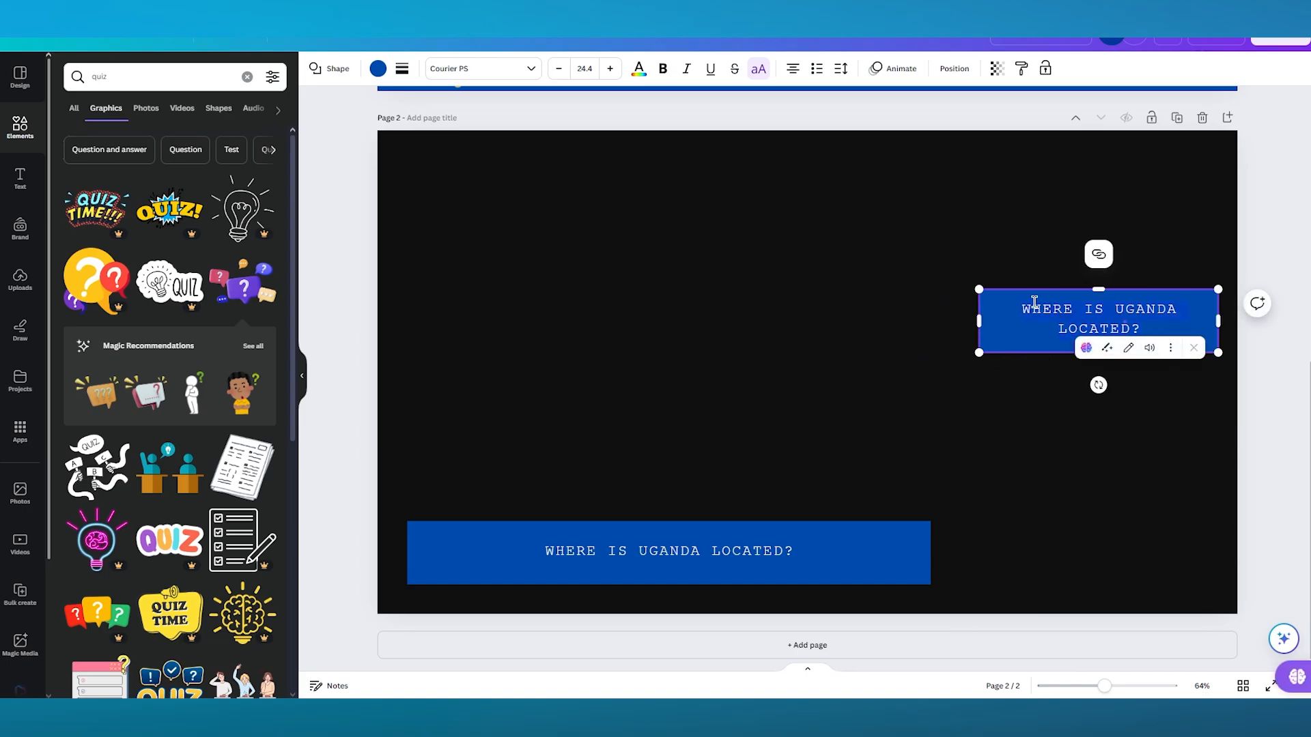
pyautogui.click(1056, 311)
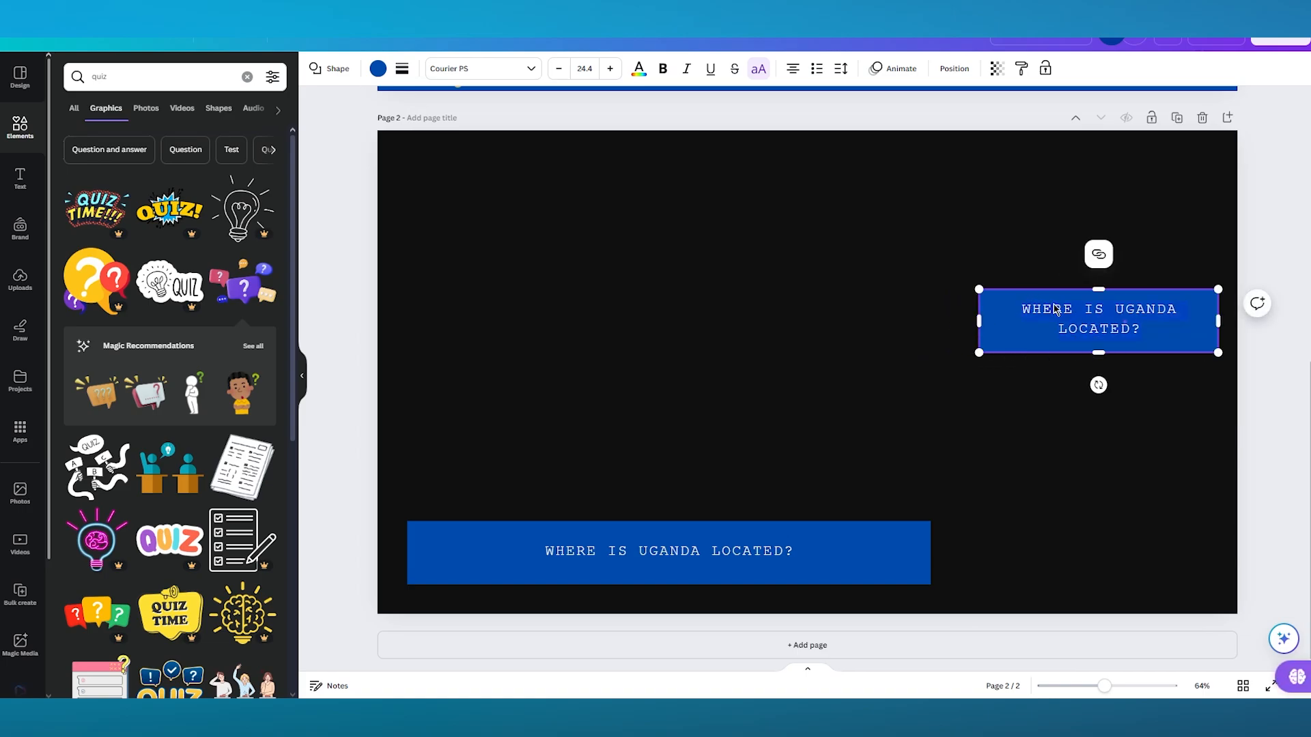
pyautogui.moveTo(1009, 292); pyautogui.dragTo(1018, 305)
pyautogui.click(1019, 307)
pyautogui.moveTo(1145, 331); pyautogui.dragTo(1093, 319)
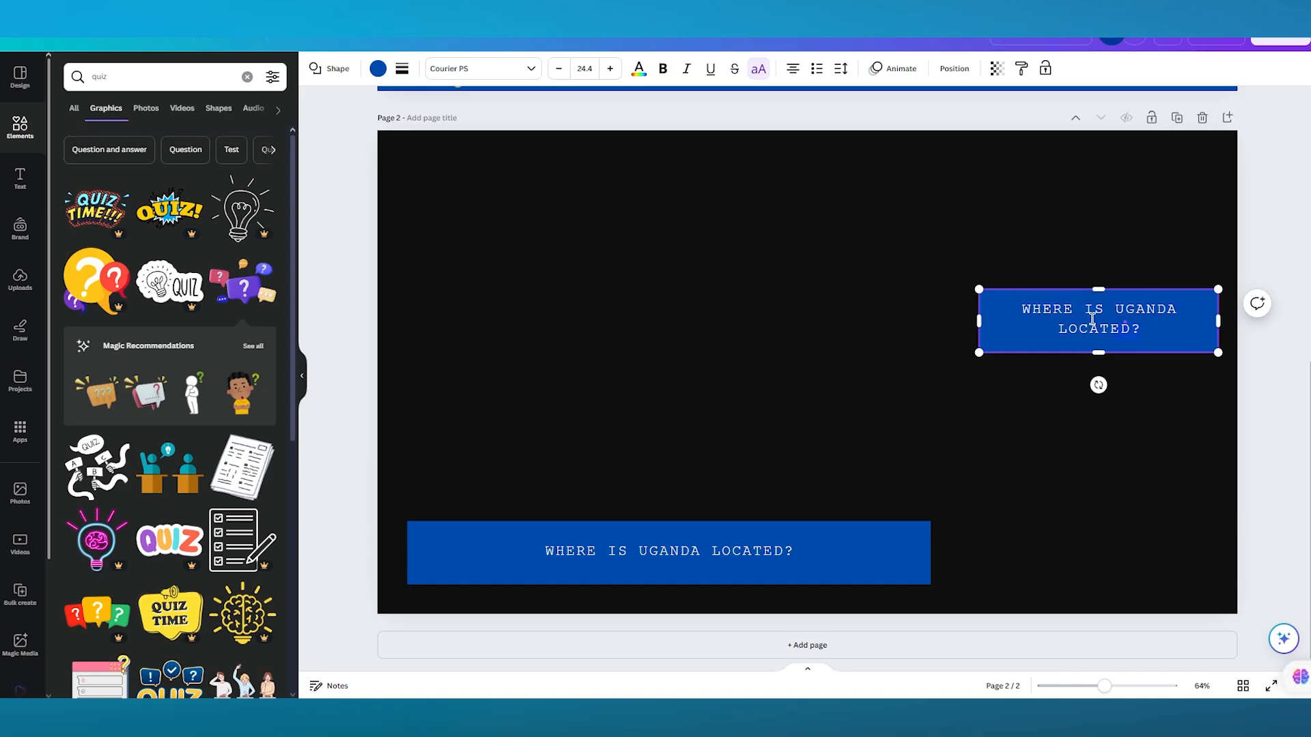
pyautogui.moveTo(1009, 306); pyautogui.dragTo(1007, 305)
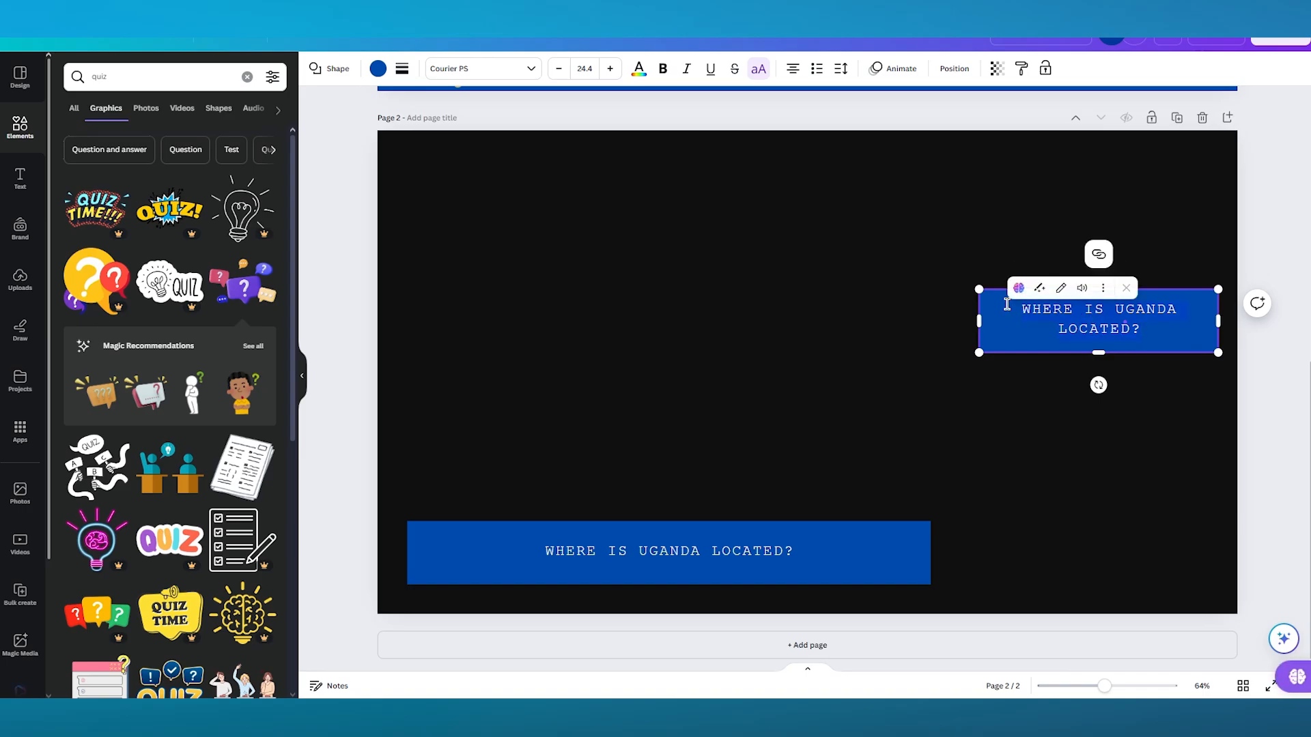
pyautogui.write('CANADA')
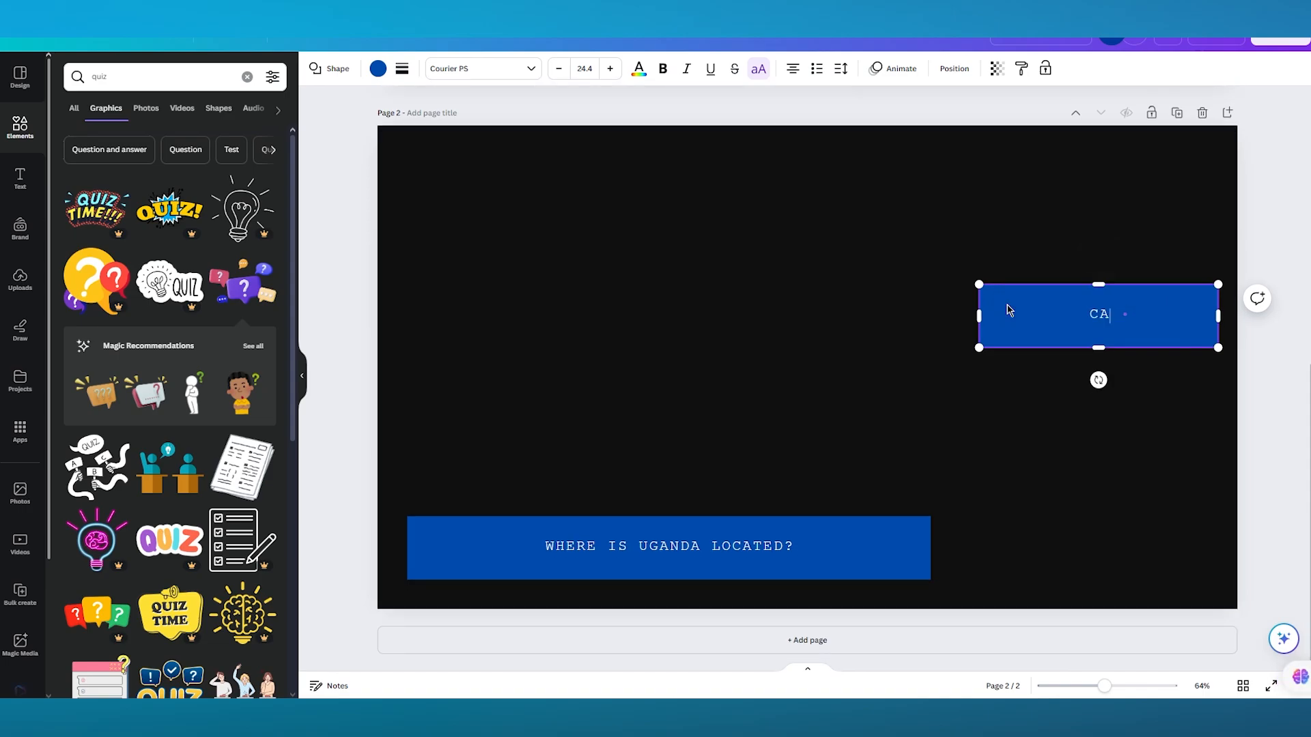
pyautogui.click(1261, 371)
# Duplicate the CANADA bar, place the copy directly below it and change its text to "AMERICA".
pyautogui.click(1192, 323)
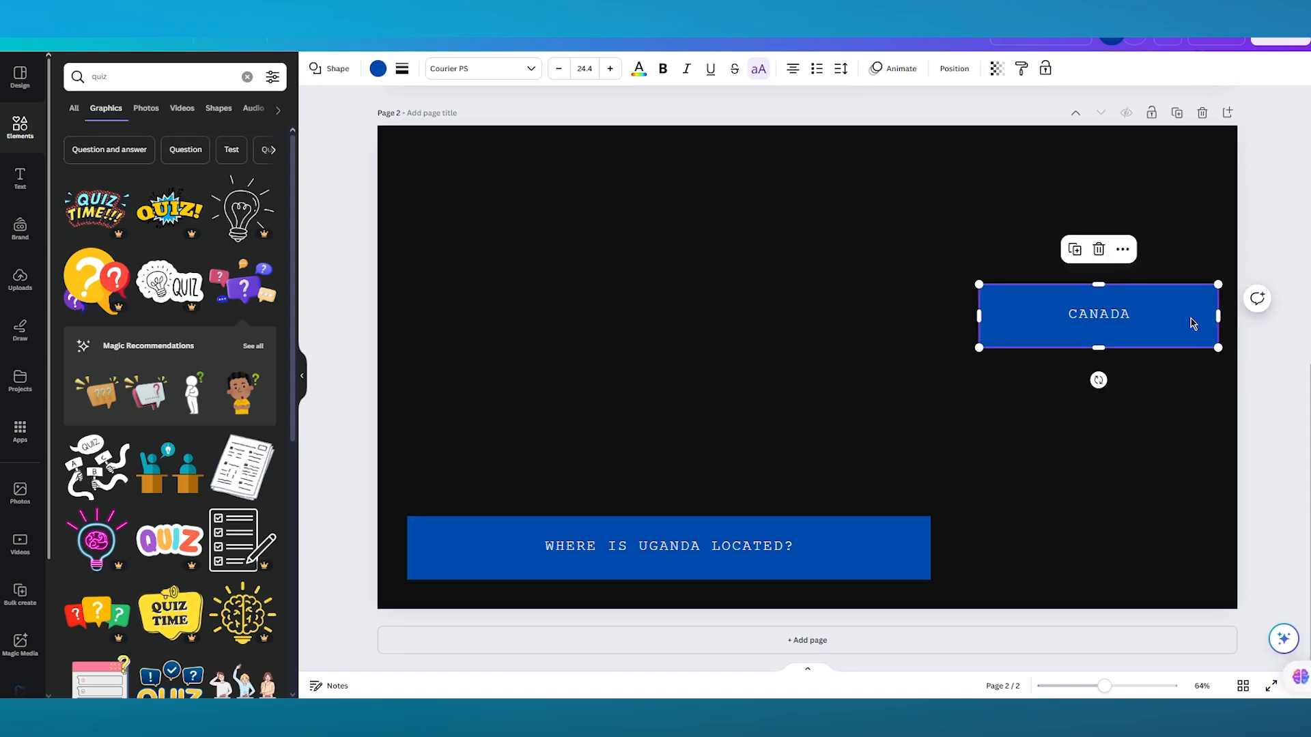
pyautogui.hotkey('ctrl', 'd')
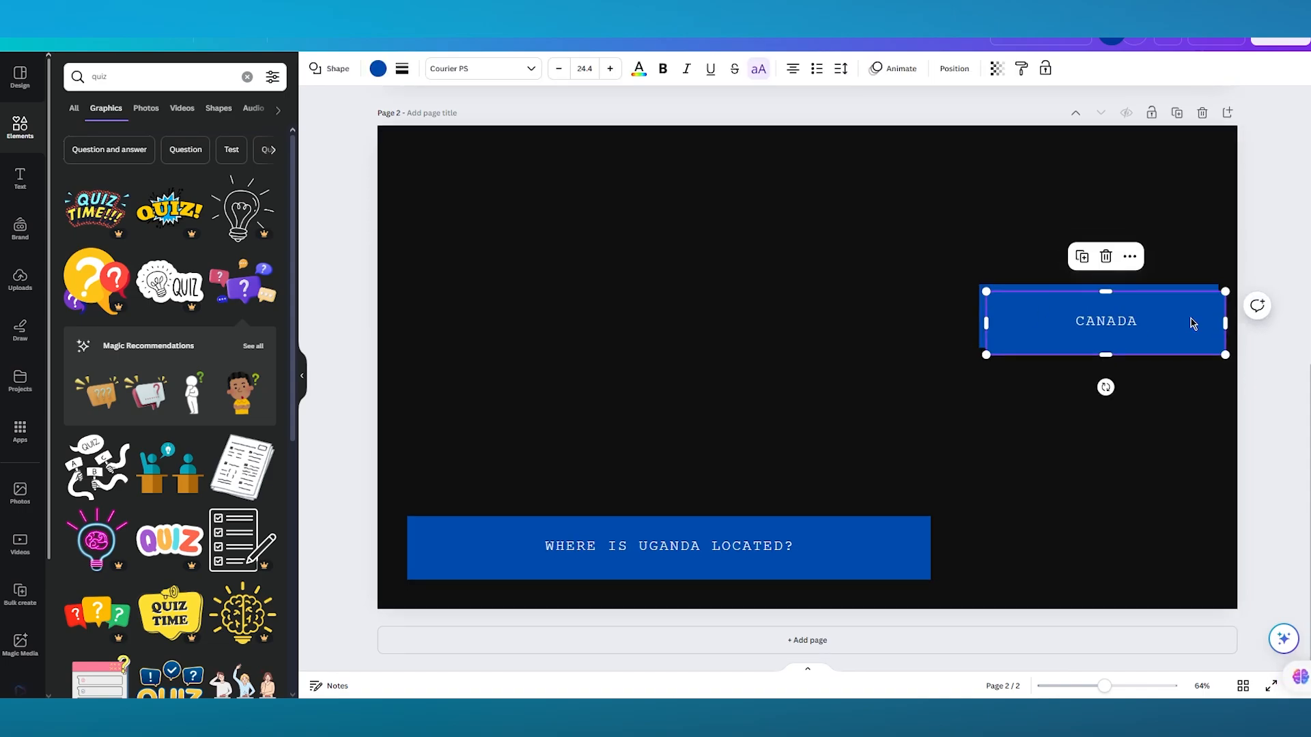
pyautogui.moveTo(1193, 323); pyautogui.dragTo(1181, 404)
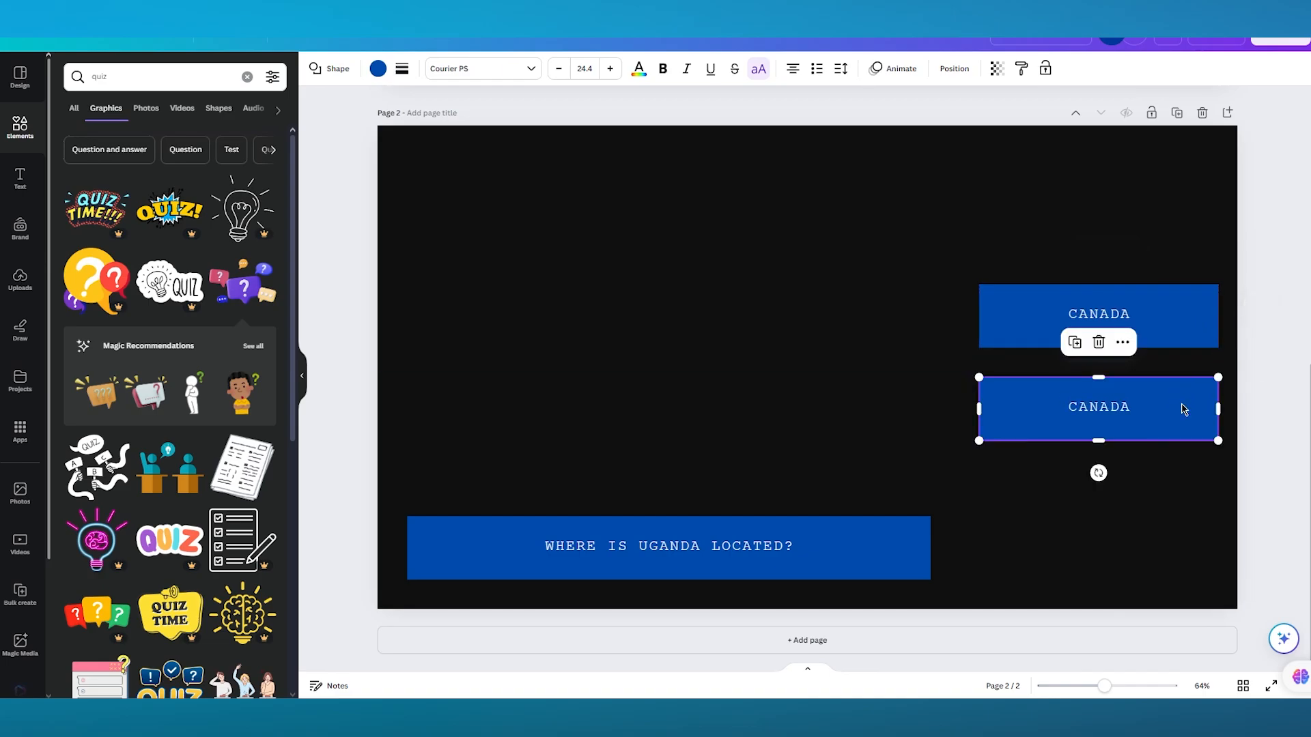
pyautogui.click(1120, 408)
pyautogui.click(1063, 407)
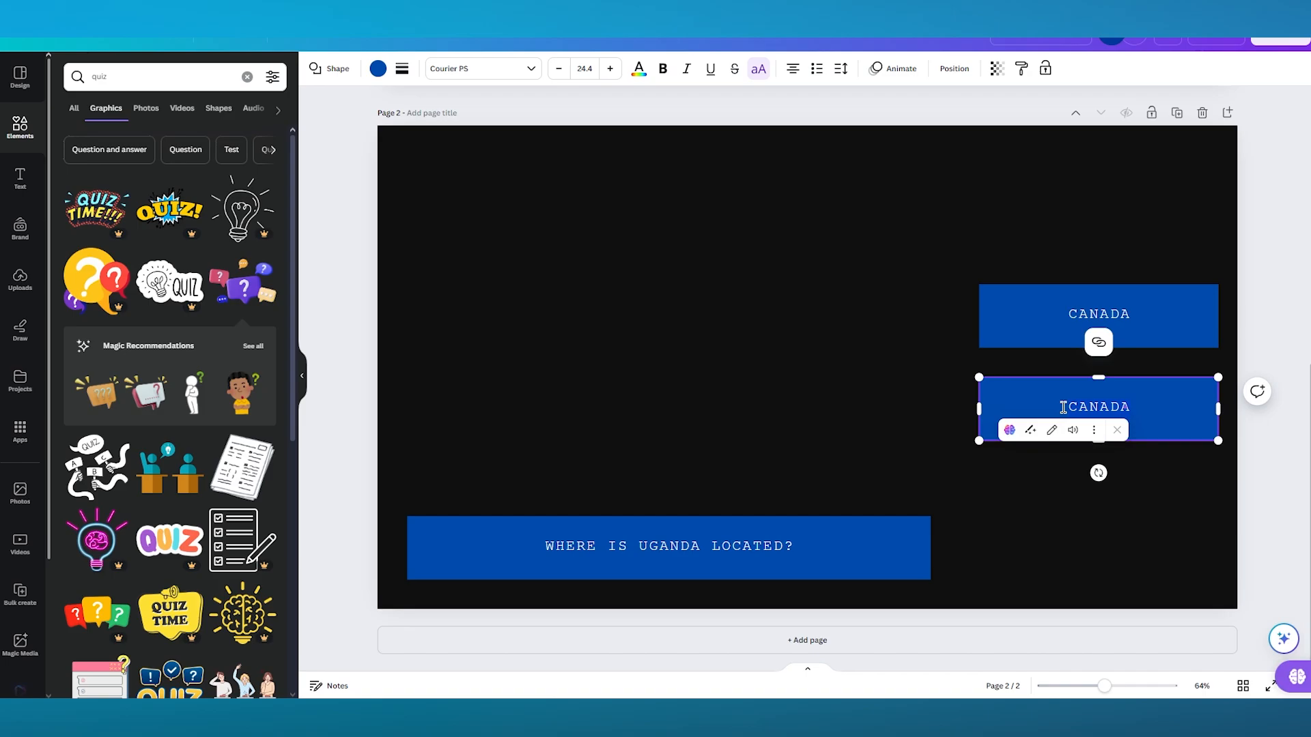
pyautogui.write('AM')
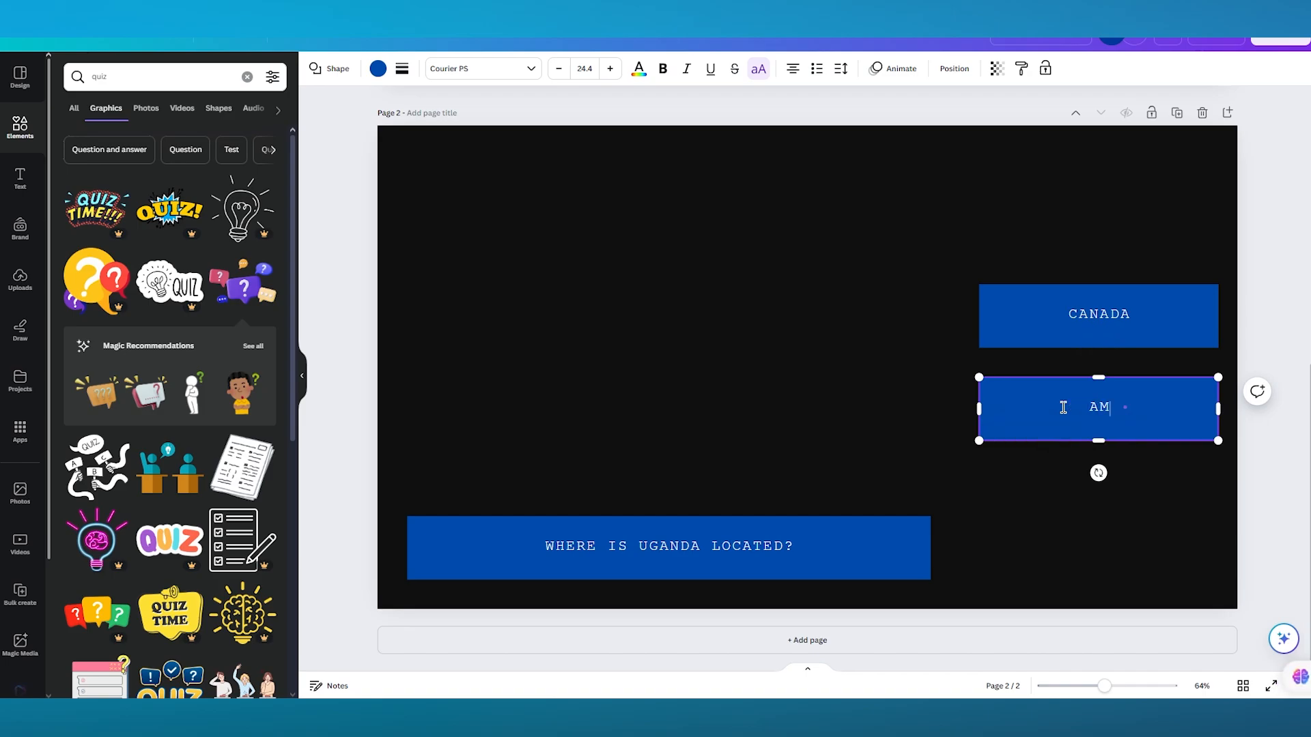
pyautogui.write('ERICA')
pyautogui.click(1288, 445)
# Duplicate the AMERICA bar, place the copy below it and change its text to "AFRICA".
pyautogui.click(1199, 435)
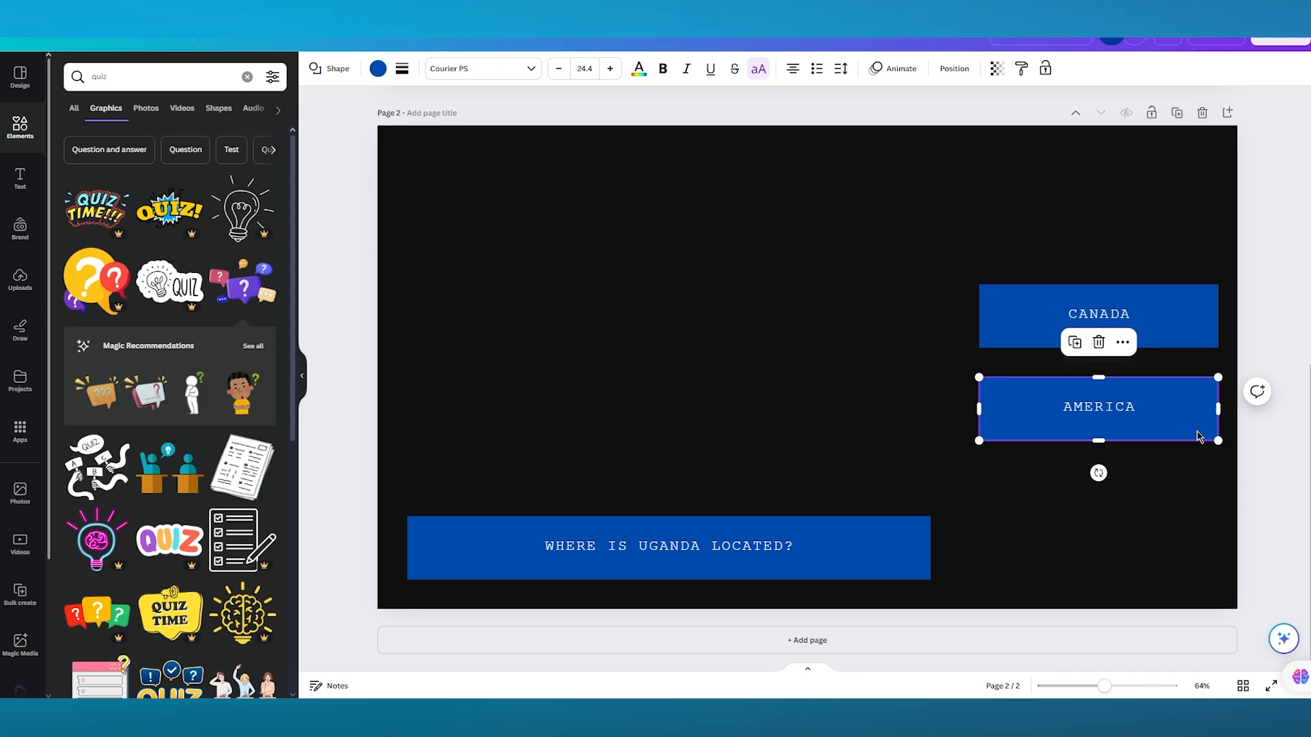
pyautogui.hotkey('ctrl', 'd')
pyautogui.click(1126, 497)
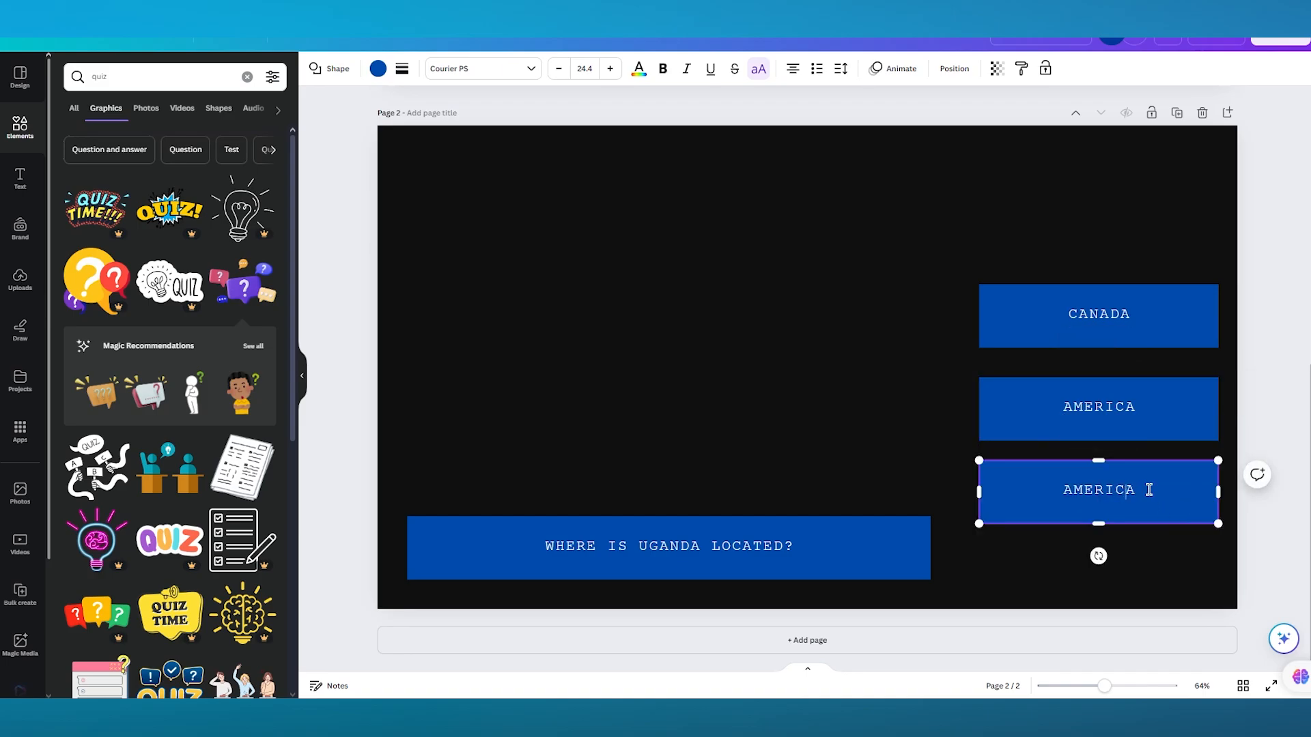
pyautogui.doubleClick(1060, 489)
pyautogui.write('AFRICA')
pyautogui.click(1263, 408)
# Add the "GET THE APP today" text design to page 2 and reduce its text to the question number "1 .".
pyautogui.click(20, 178)
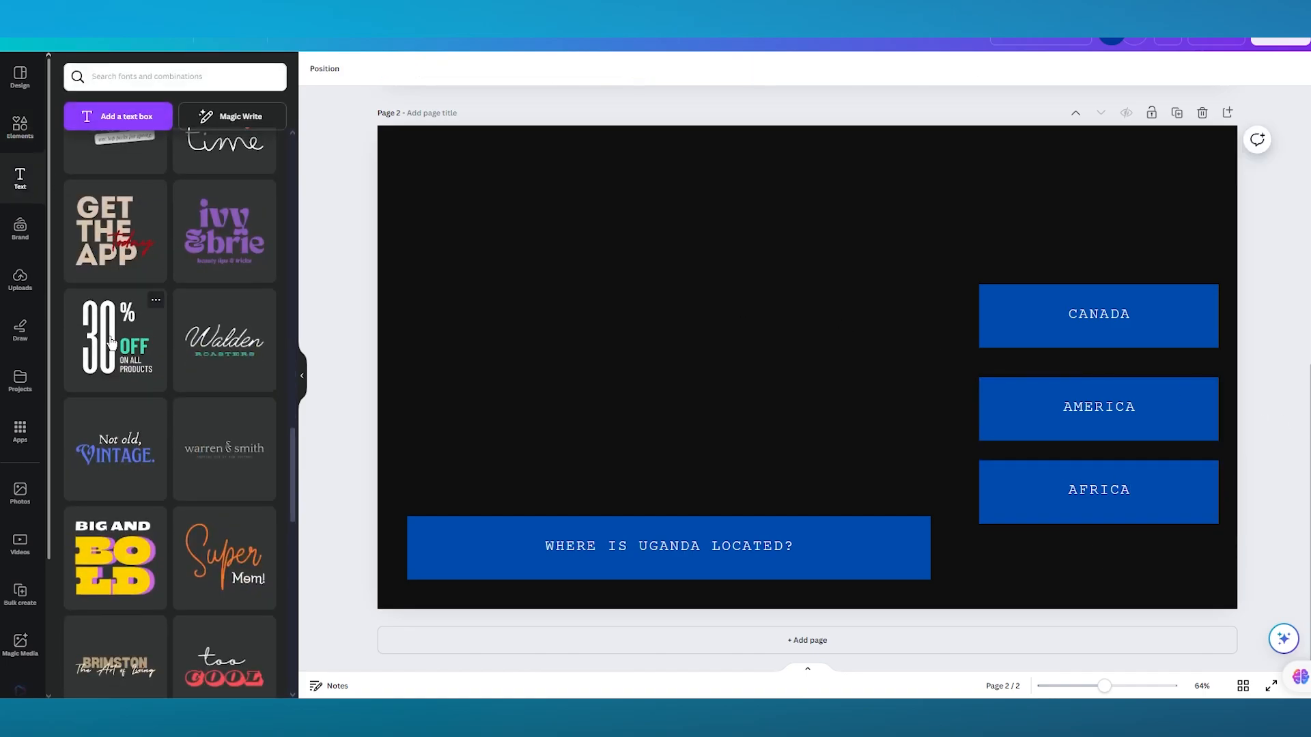
pyautogui.scroll(6, 123, 355)
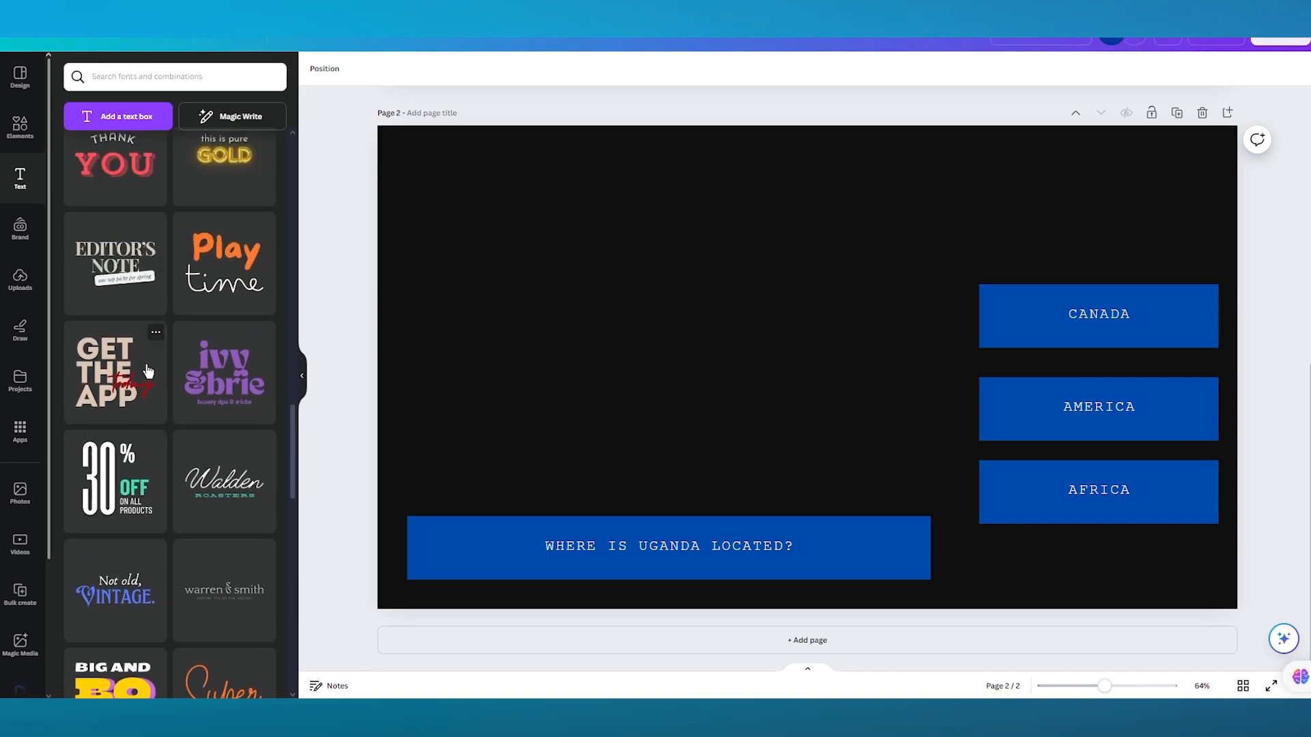
pyautogui.scroll(-4, 130, 365)
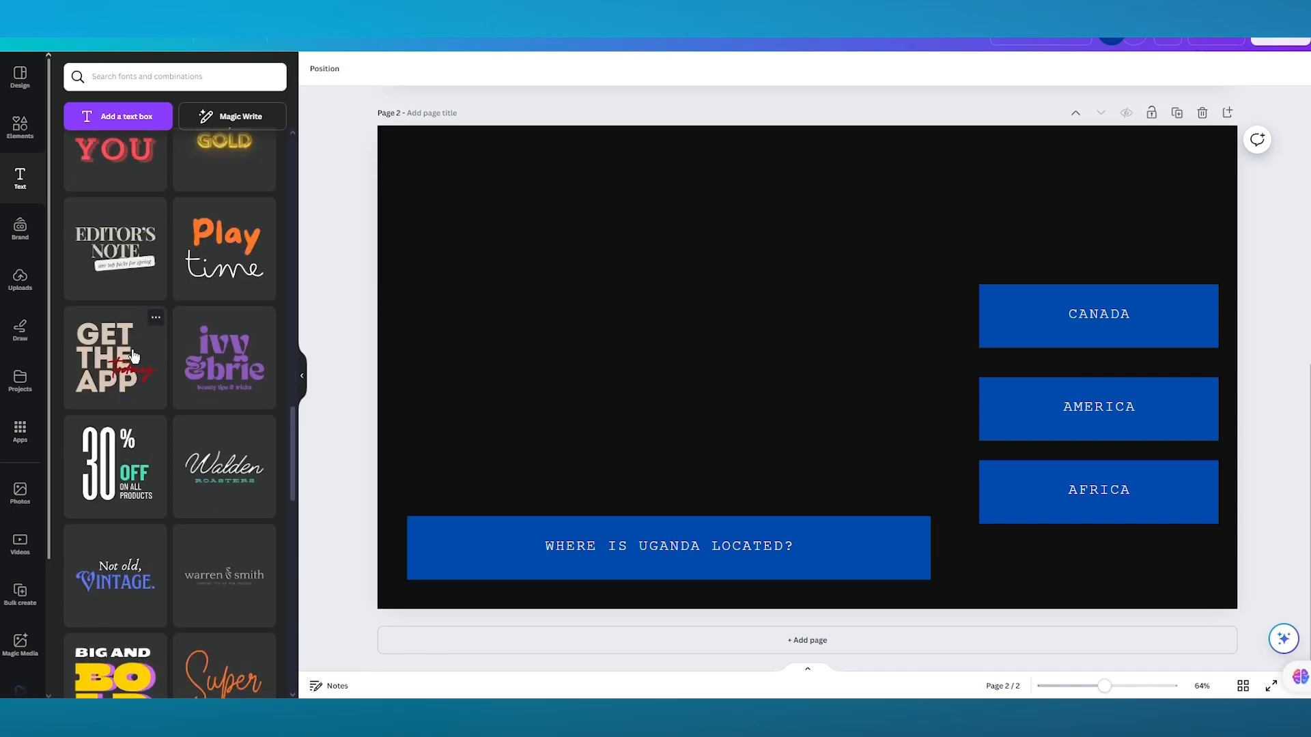
pyautogui.click(133, 355)
pyautogui.click(944, 421)
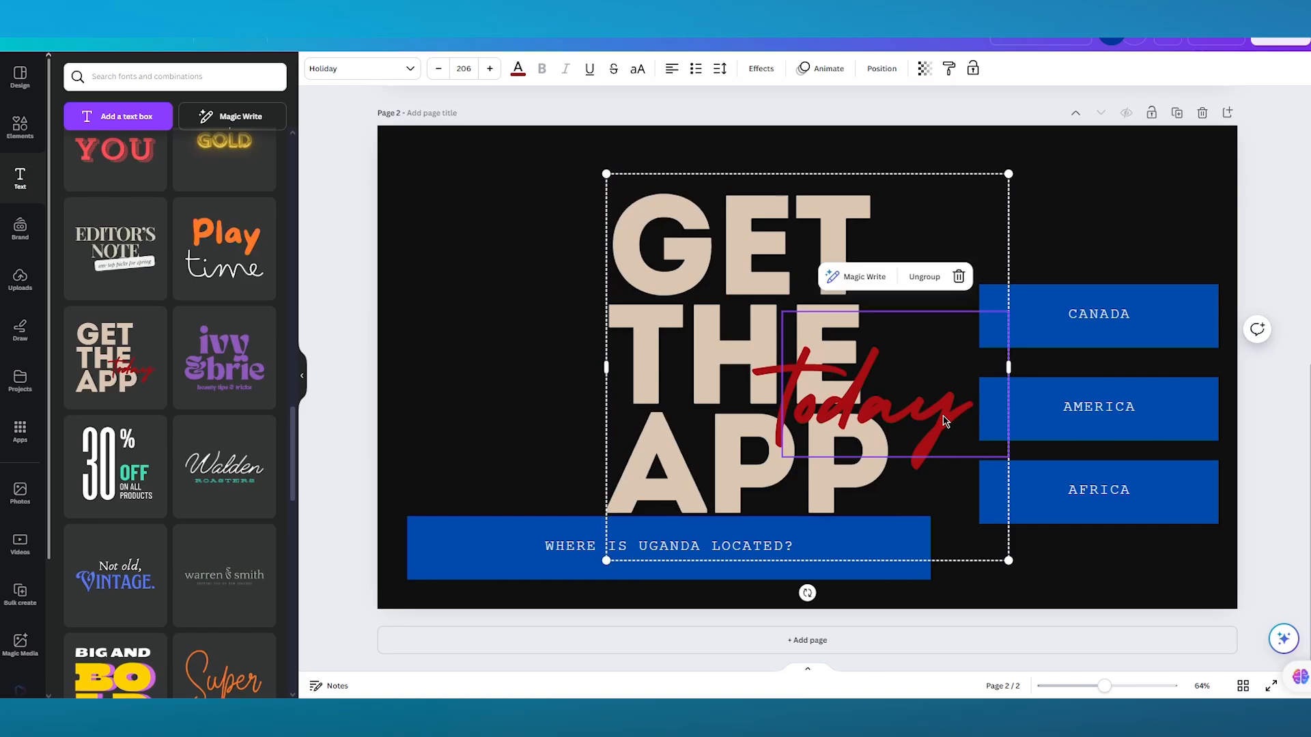
pyautogui.write('1')
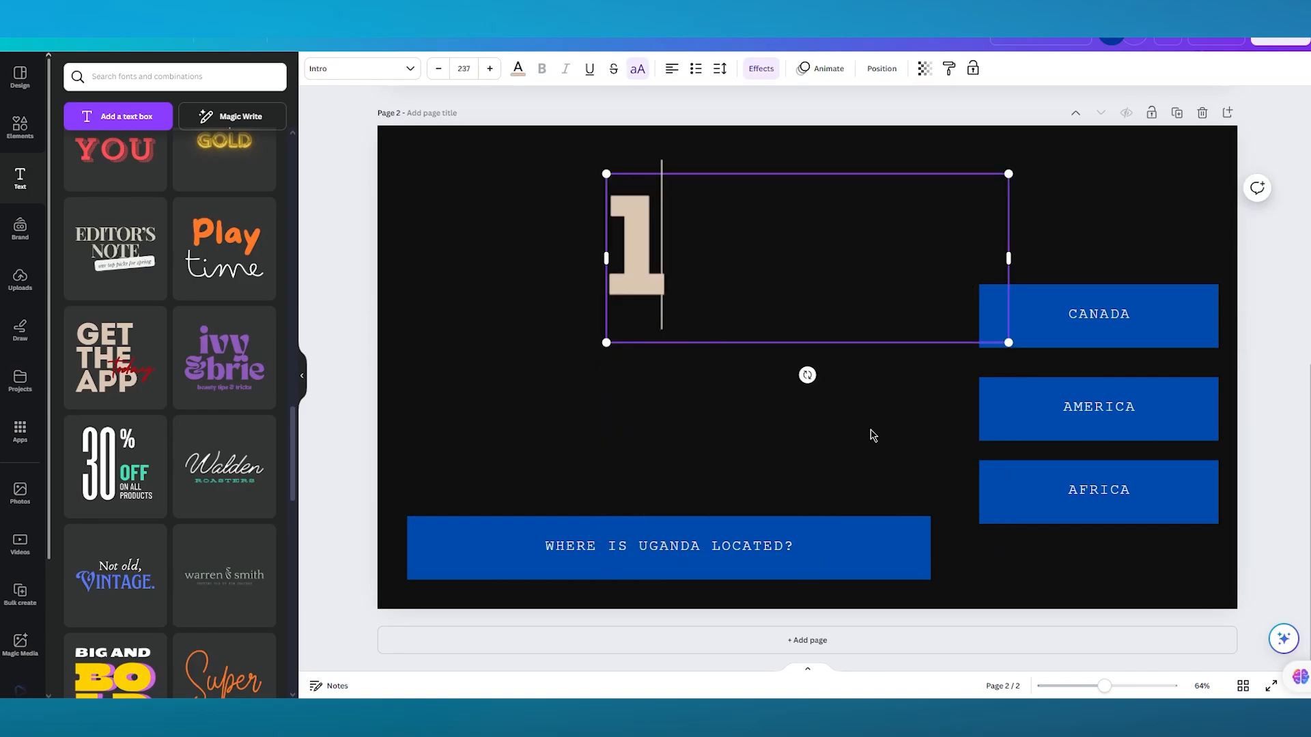
pyautogui.write('.')
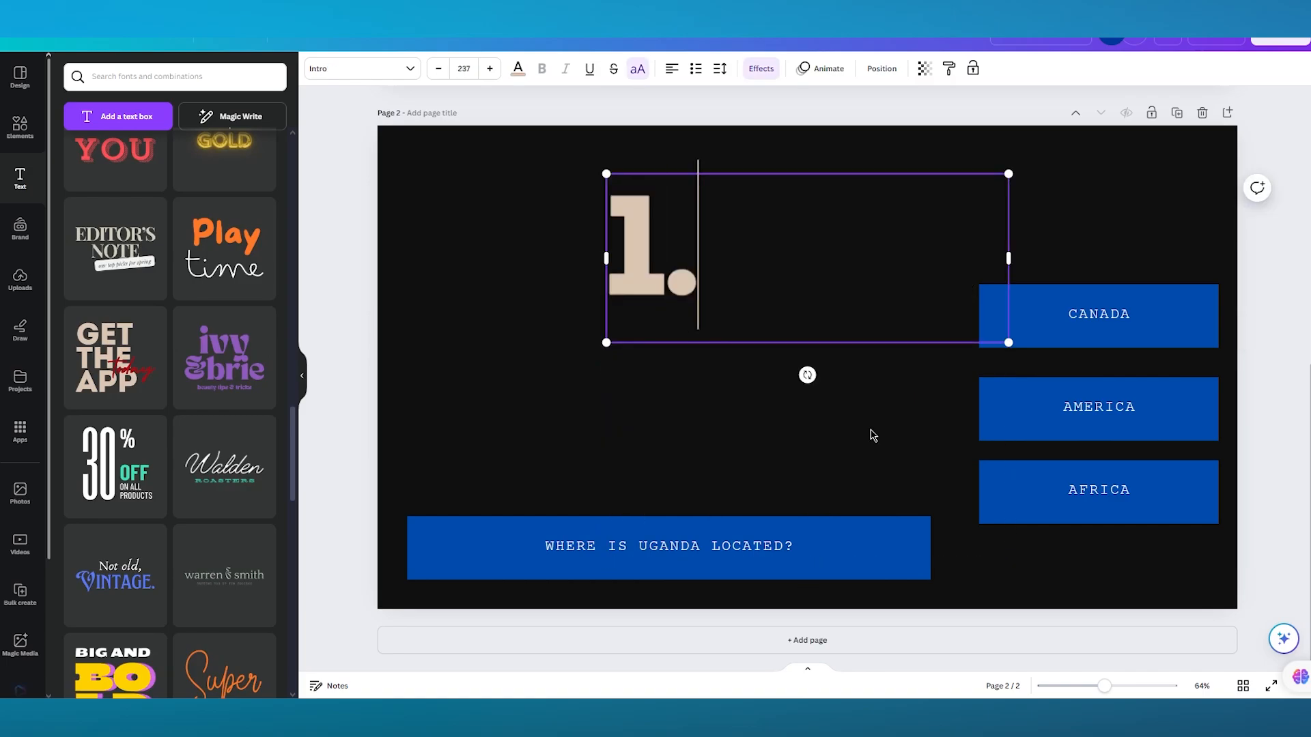
pyautogui.click(942, 453)
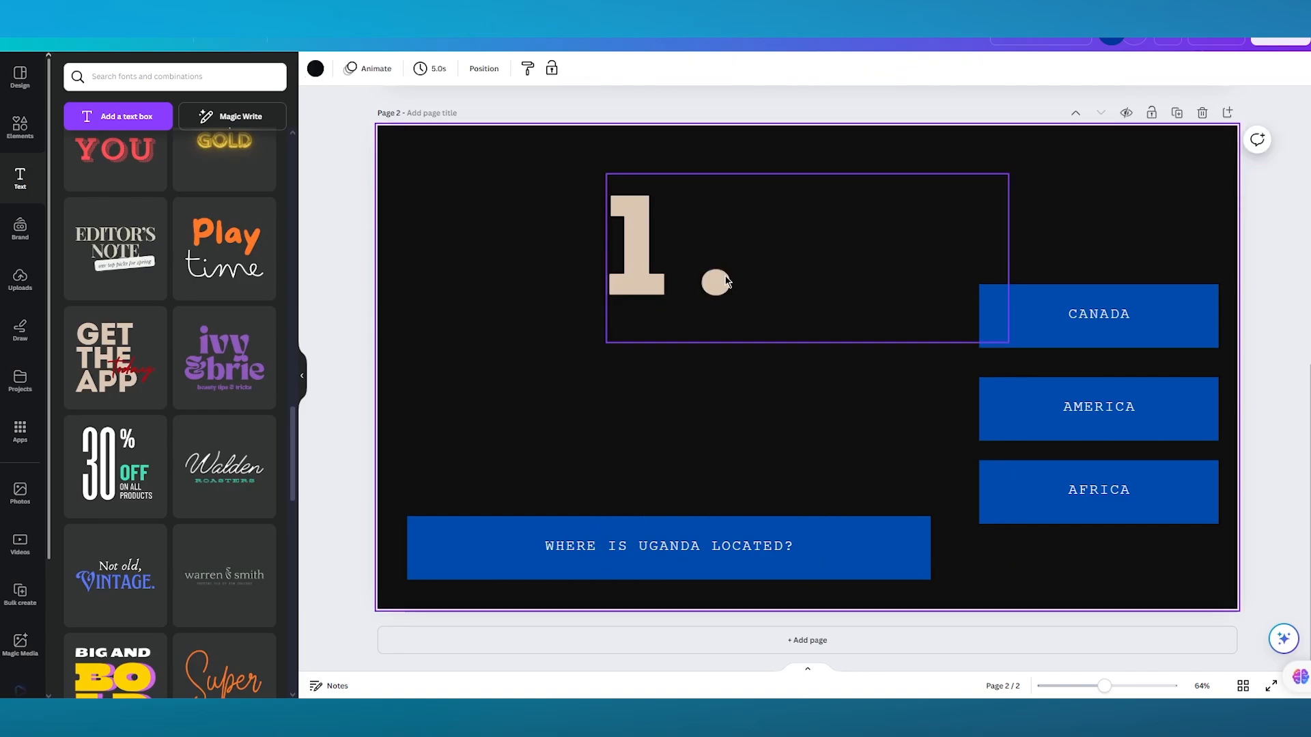
# Shrink the question number and place it just above the left end of the "WHERE IS UGANDA LOCATED?" bar.
pyautogui.click(964, 286)
pyautogui.moveTo(831, 220); pyautogui.dragTo(484, 465)
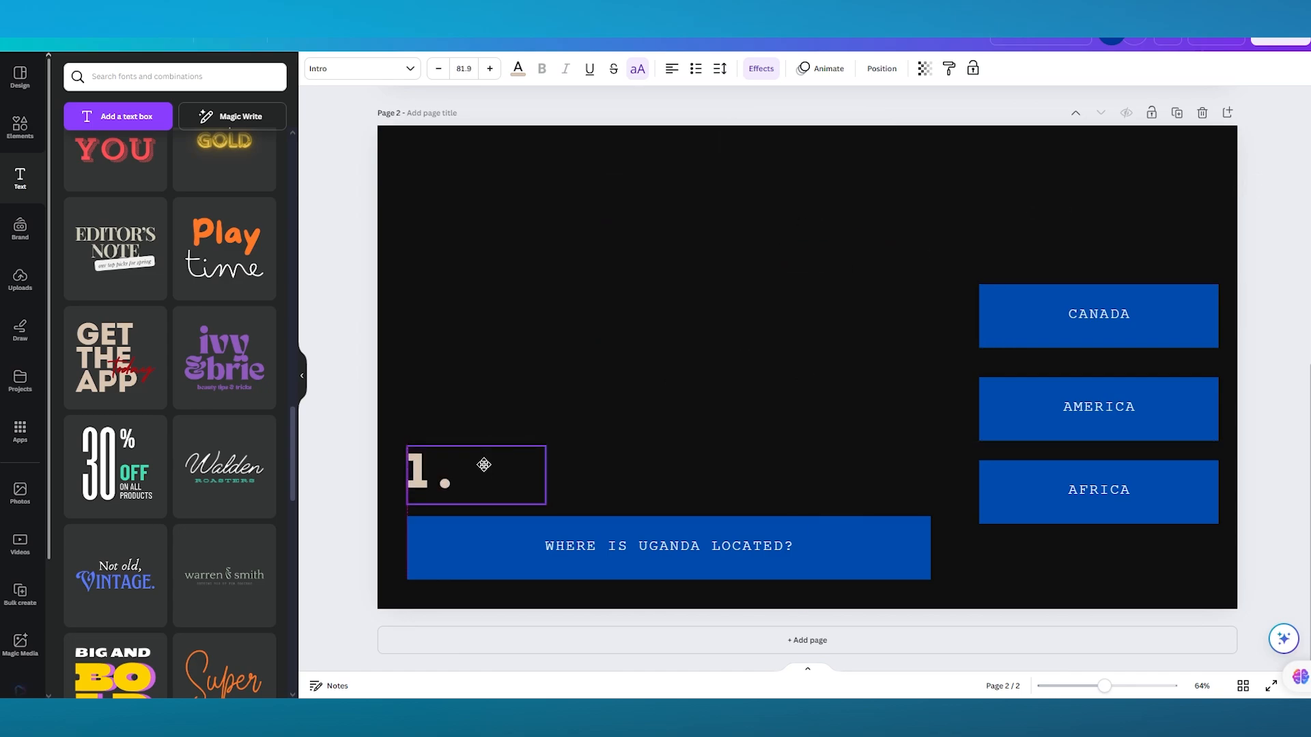
pyautogui.click(355, 410)
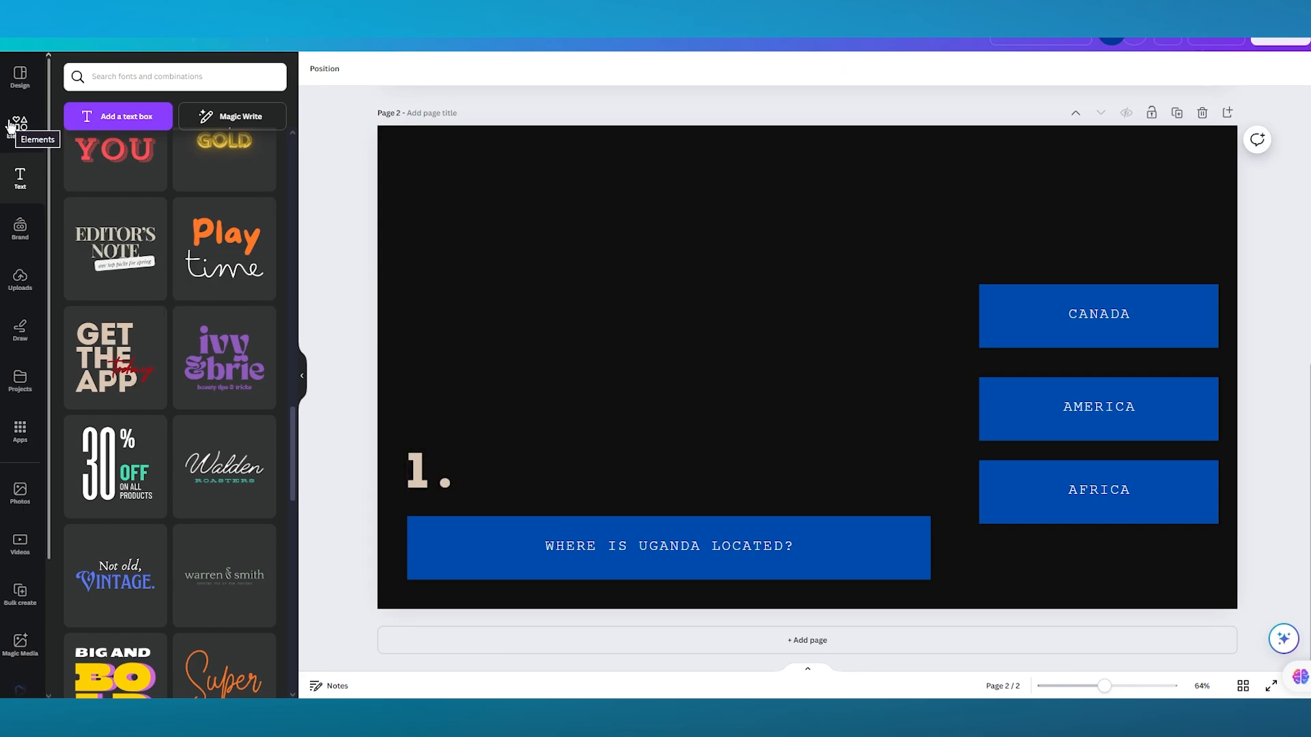
# Add the "BIG AND BOLD" text design to page 2 and delete its "BIG AND" line.
pyautogui.scroll(-2, 173, 390)
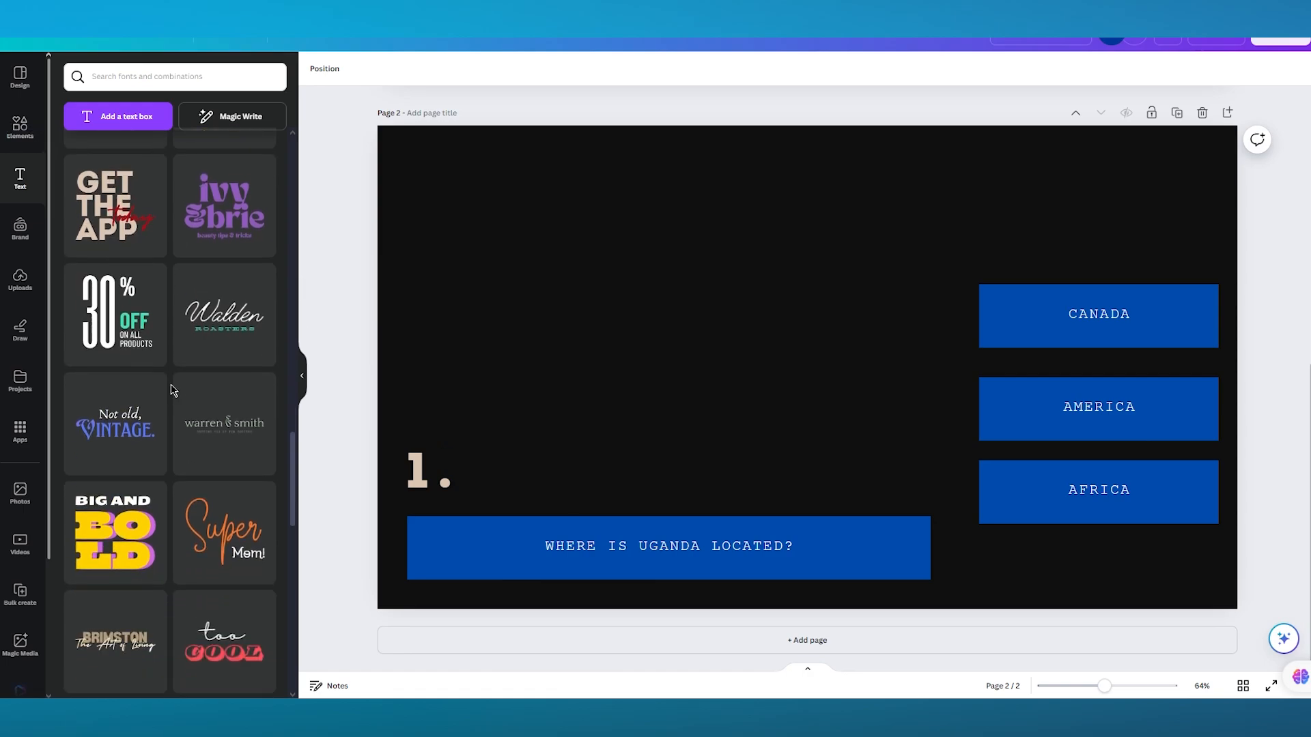
pyautogui.scroll(-2, 173, 390)
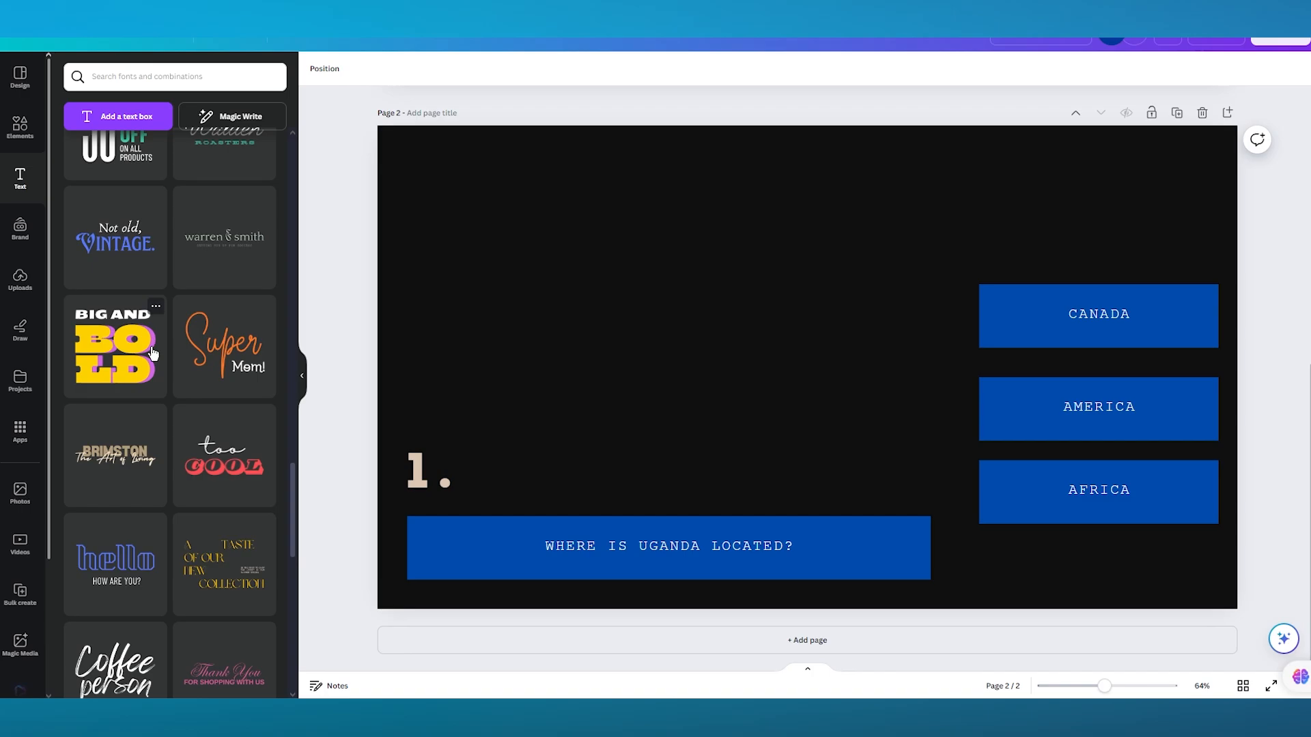
pyautogui.click(123, 356)
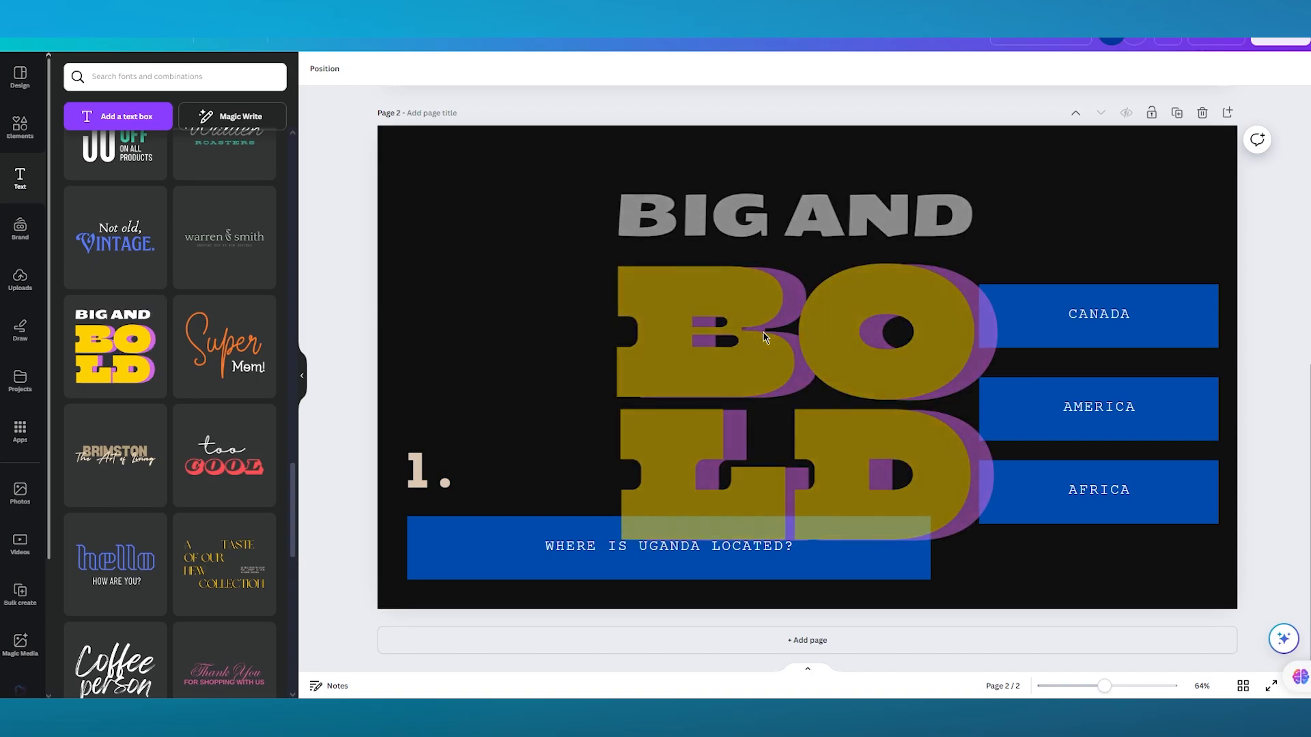
pyautogui.click(846, 229)
pyautogui.doubleClick(1050, 263)
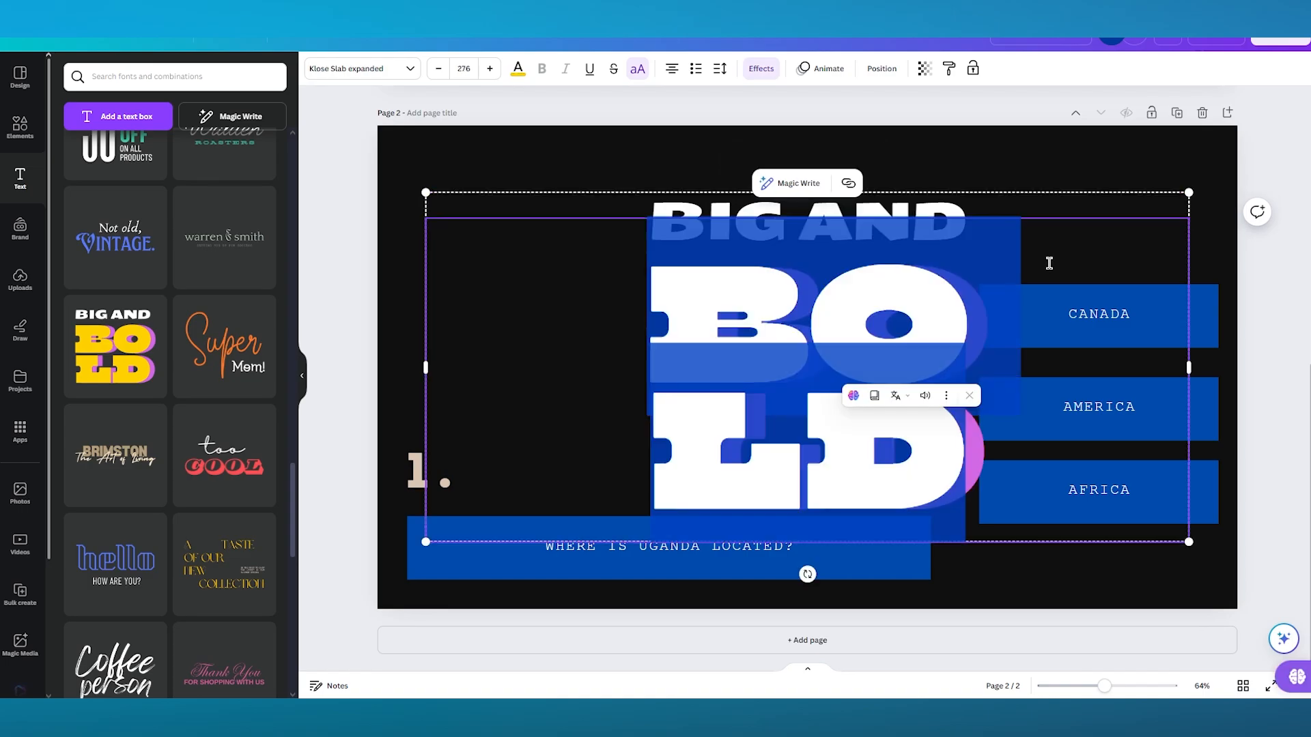
pyautogui.click(941, 215)
pyautogui.doubleClick(939, 216)
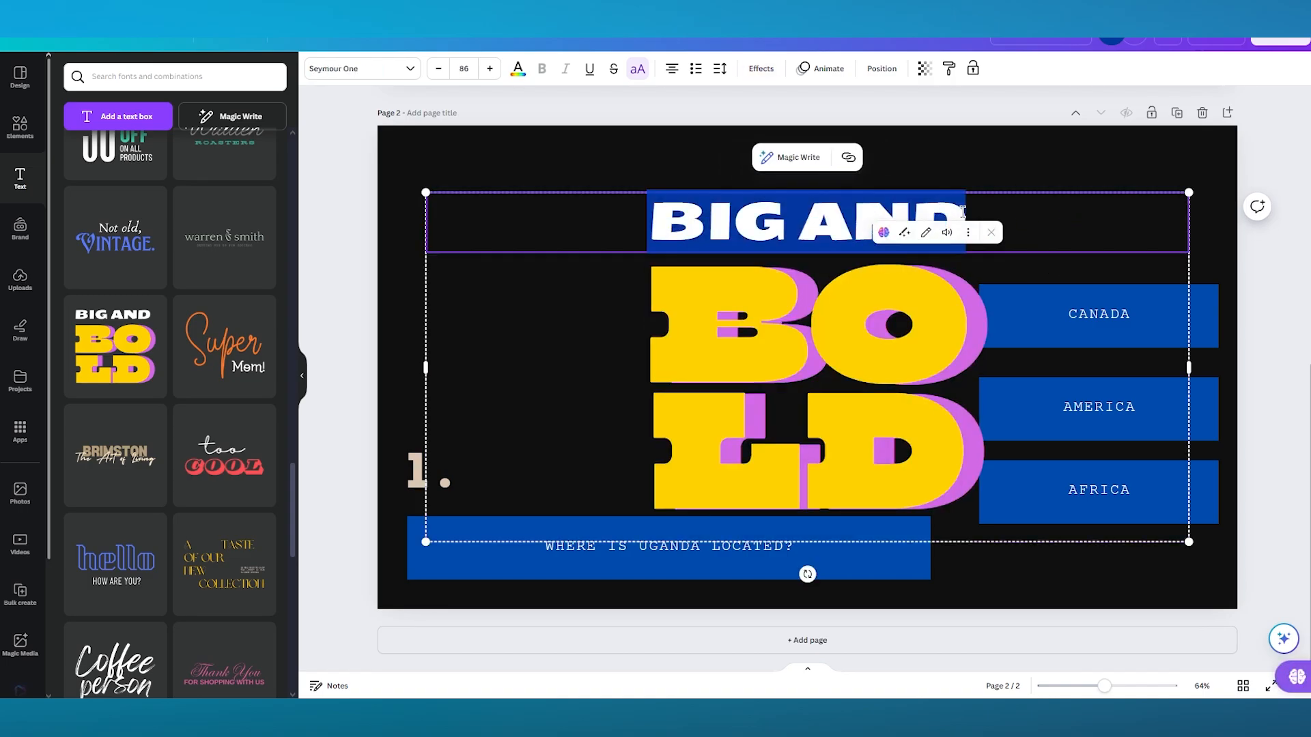
pyautogui.press('BackSpace')
# Replace "BOLD" with the letter "A", shrink it and place it over the left edge of the CANADA bar.
pyautogui.click(852, 369)
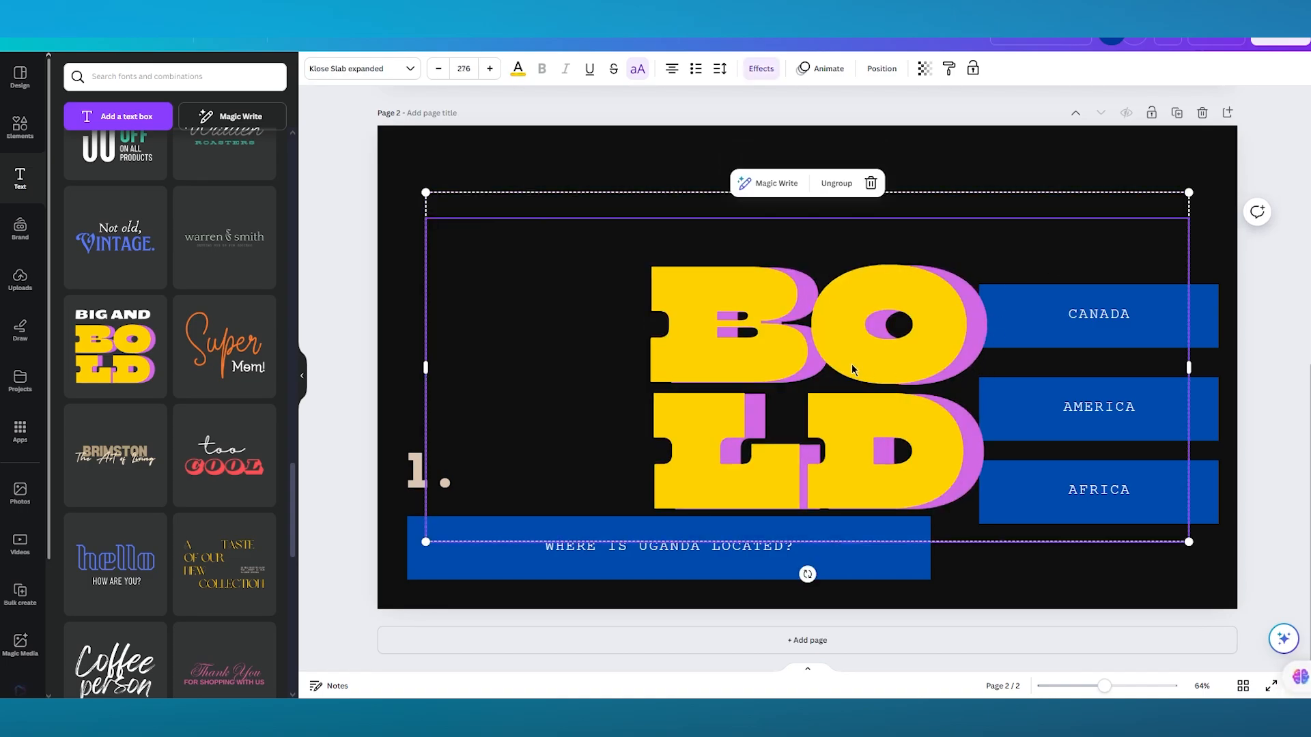
pyautogui.doubleClick(845, 361)
pyautogui.write('A')
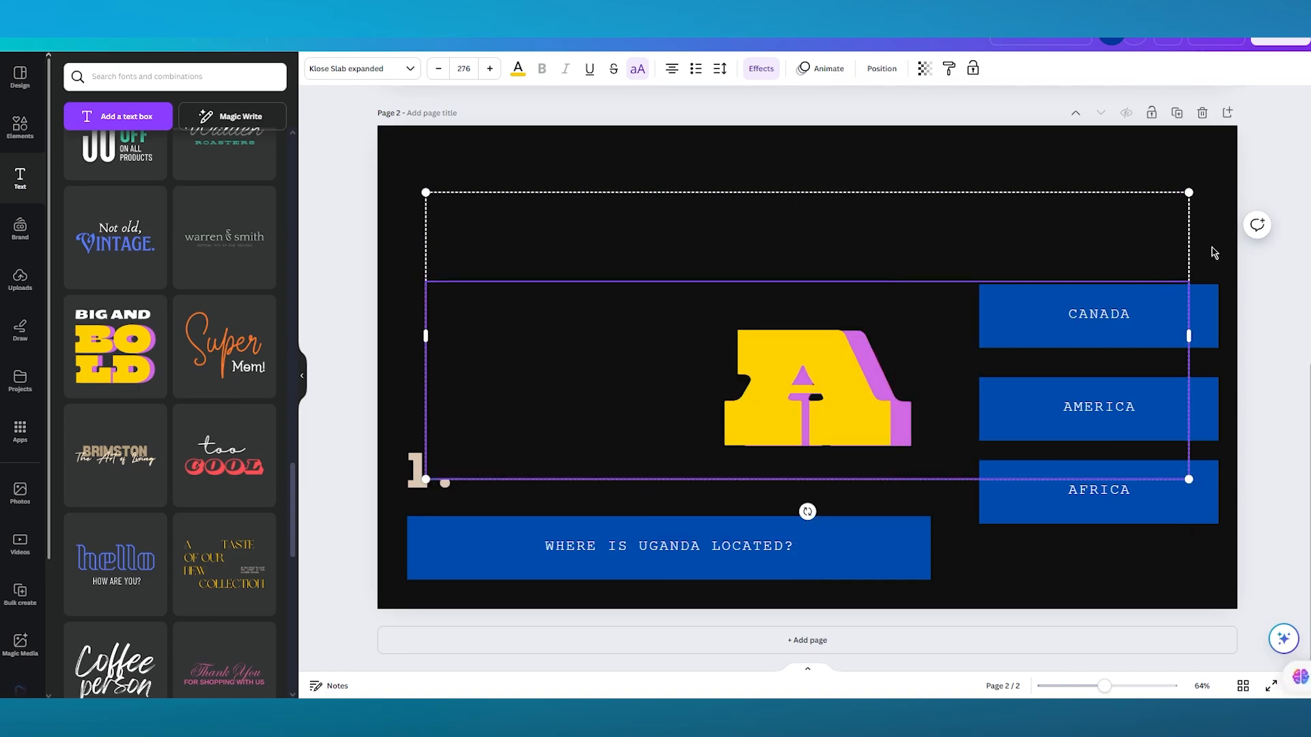
pyautogui.press('Escape')
pyautogui.moveTo(1188, 191); pyautogui.dragTo(785, 342)
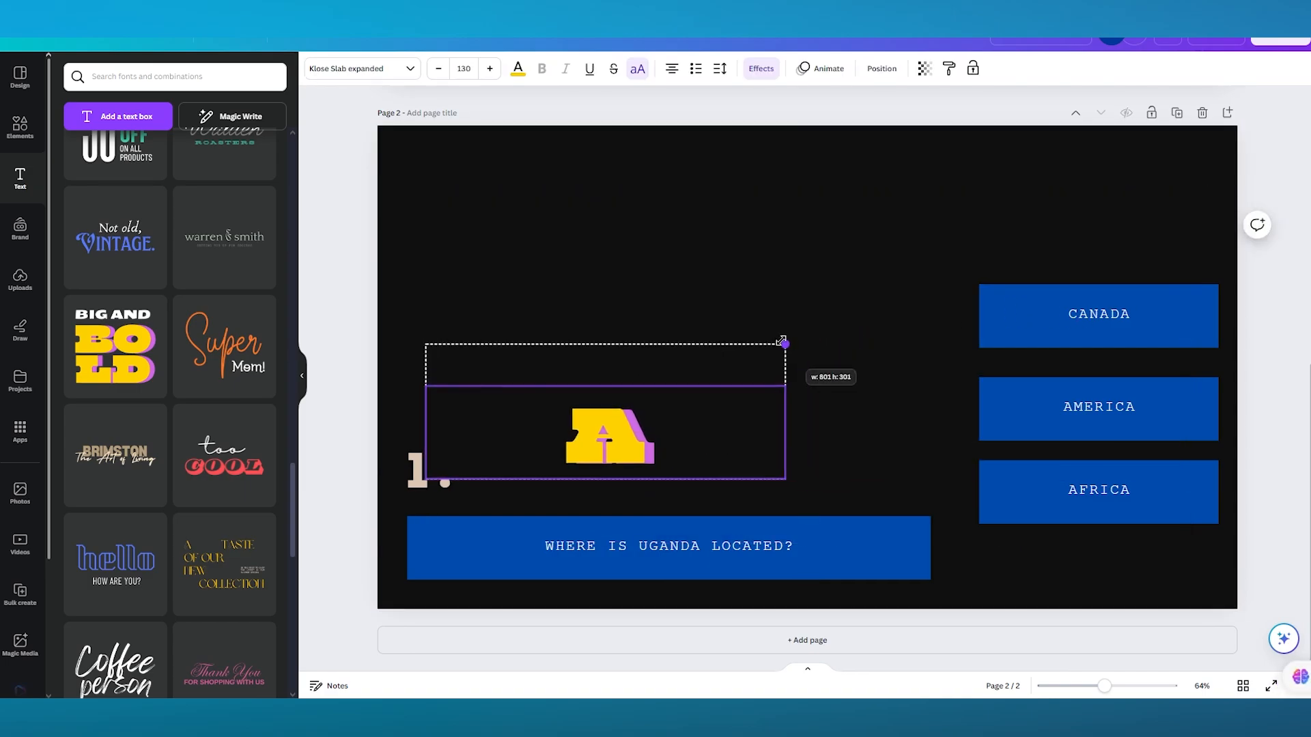
pyautogui.moveTo(622, 439); pyautogui.dragTo(988, 319)
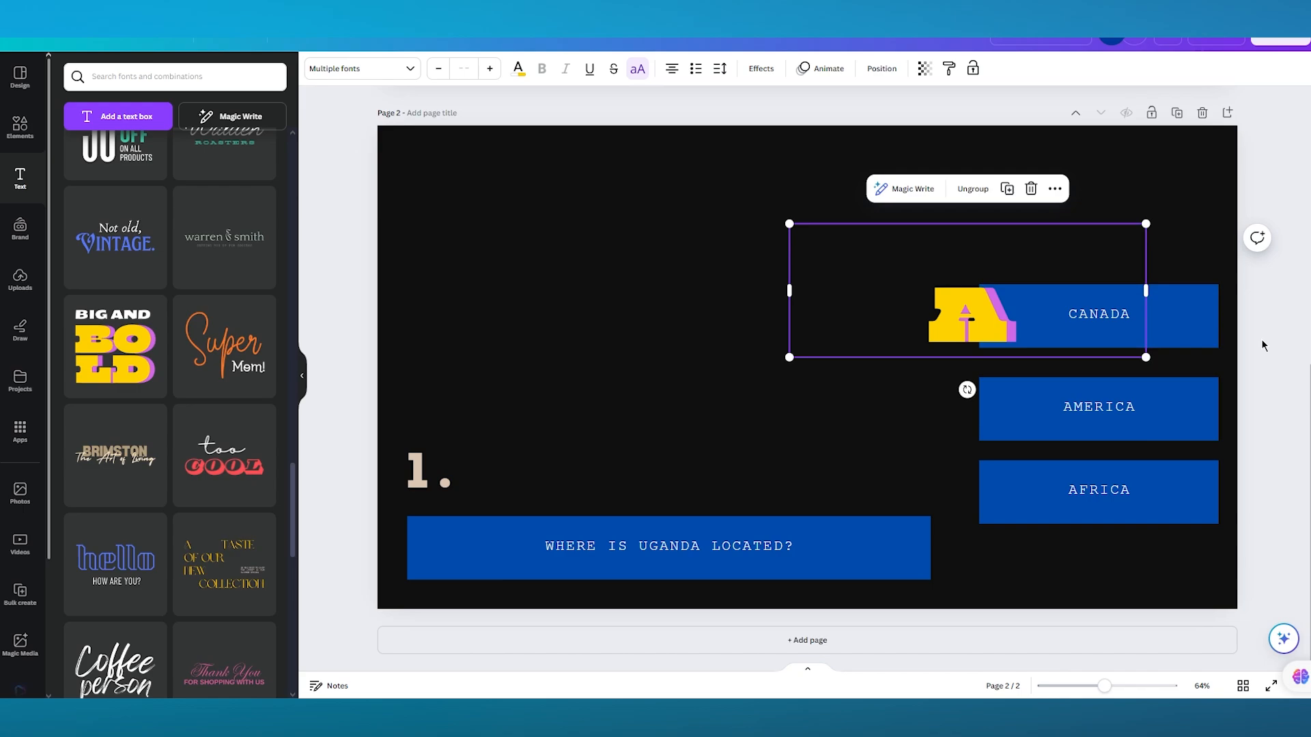
# Duplicate the letter A, move the copy onto the left edge of the AMERICA bar and change it to "B".
pyautogui.hotkey('ctrl', 'd')
pyautogui.moveTo(996, 394); pyautogui.dragTo(996, 425)
pyautogui.doubleClick(996, 423)
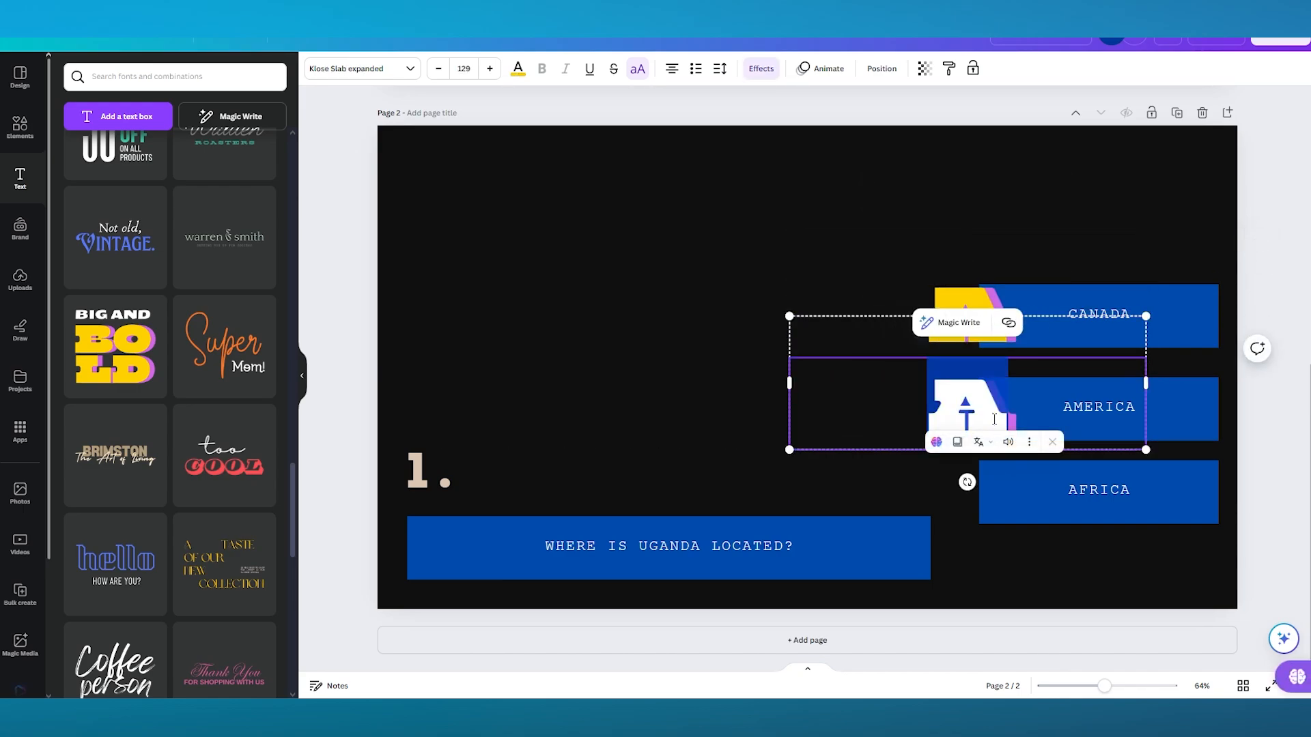
pyautogui.write('B')
pyautogui.press('Escape')
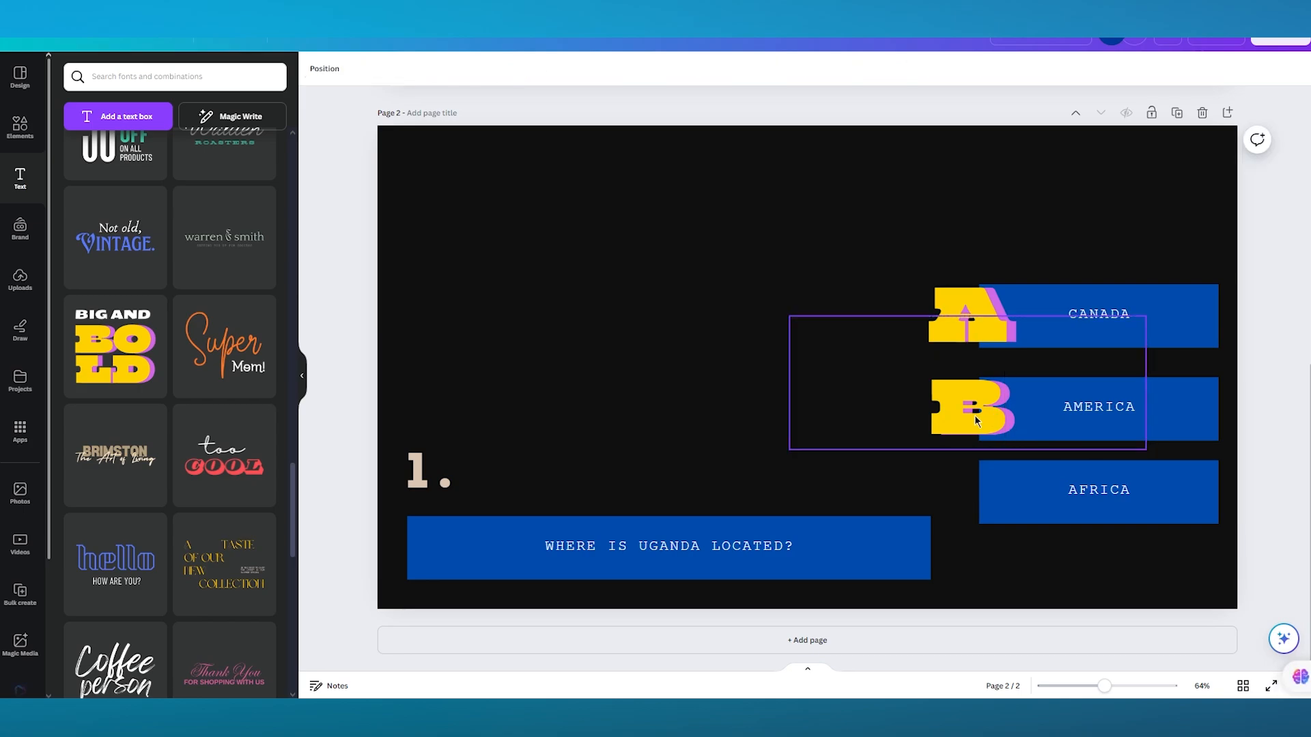
# Duplicate the letter B, move the copy onto the left edge of the AFRICA bar and change it to "C".
pyautogui.hotkey('ctrl', 'd')
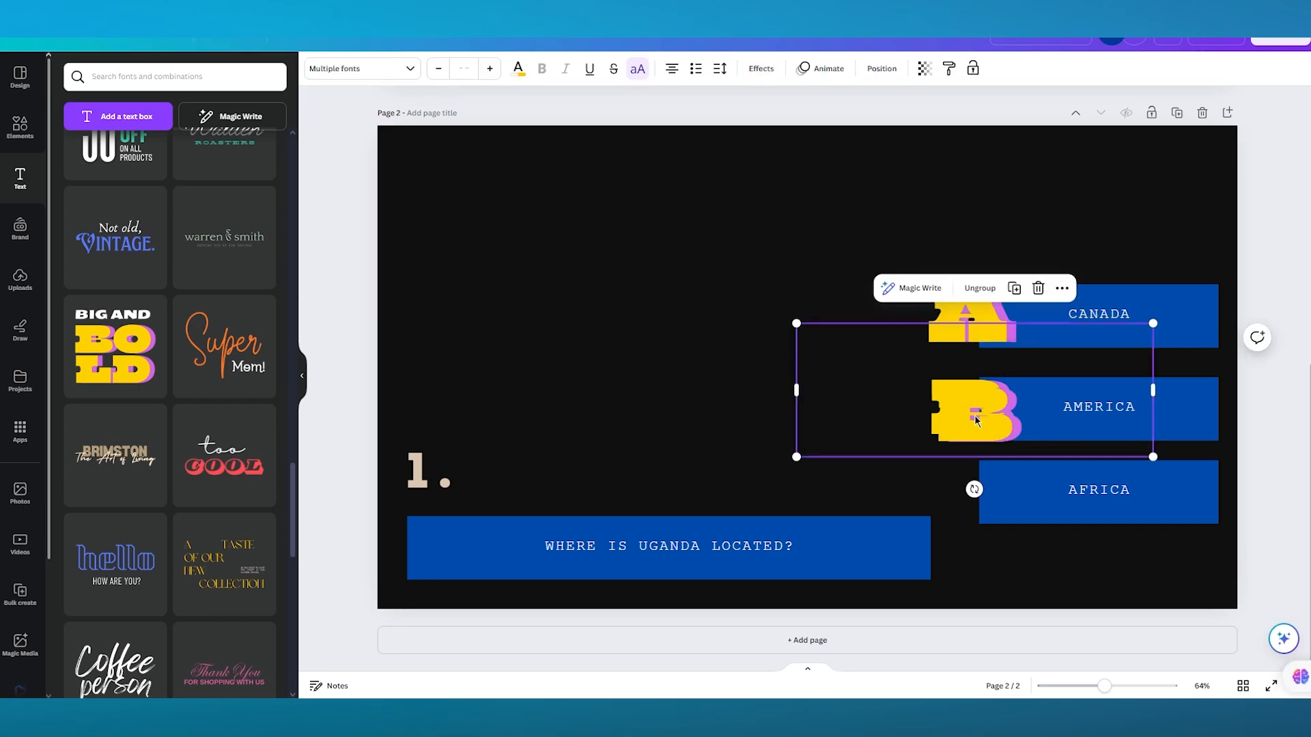
pyautogui.moveTo(975, 419); pyautogui.dragTo(970, 491)
pyautogui.doubleClick(970, 492)
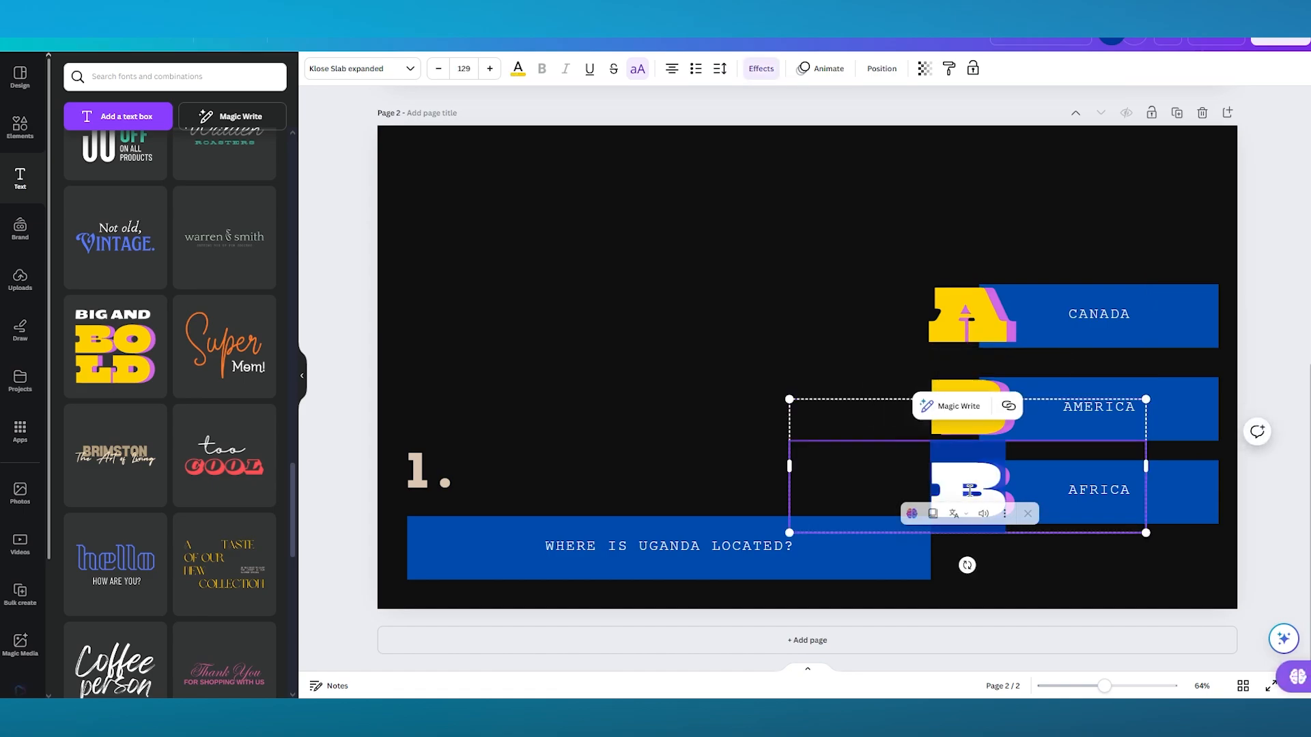
pyautogui.write('C')
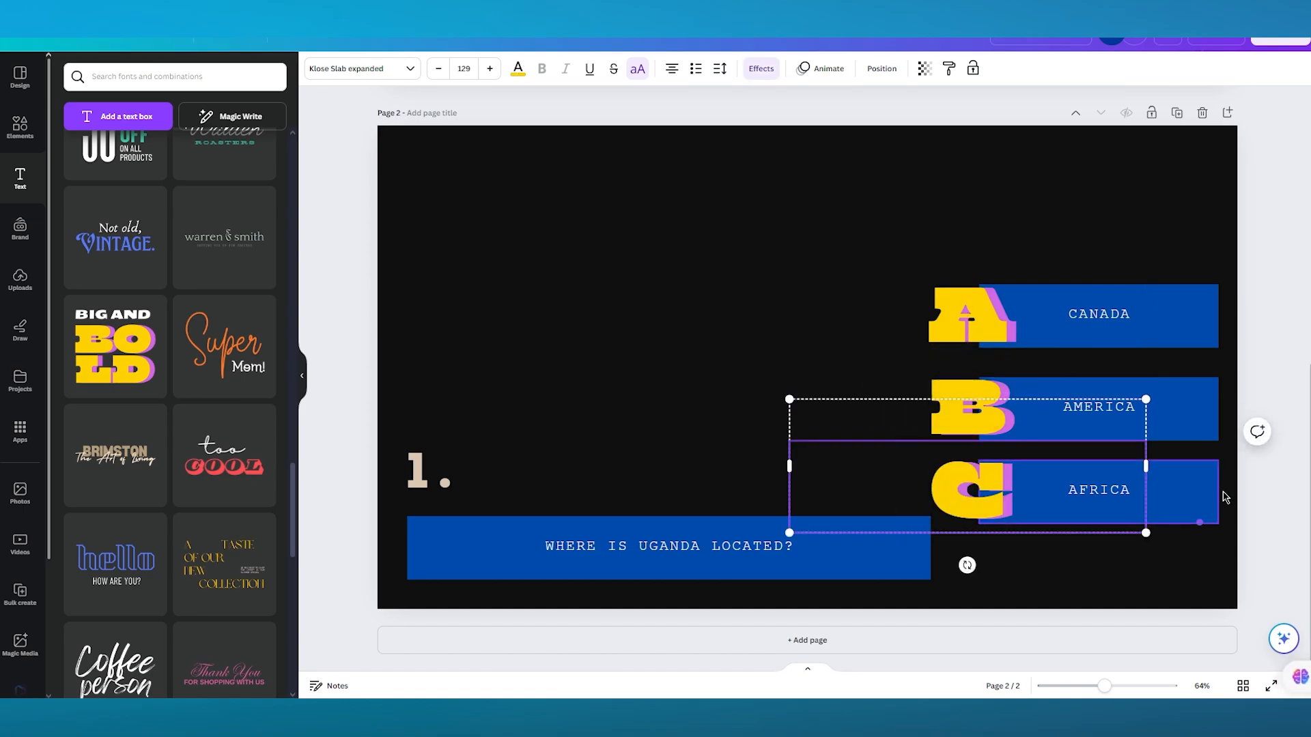
pyautogui.click(764, 321)
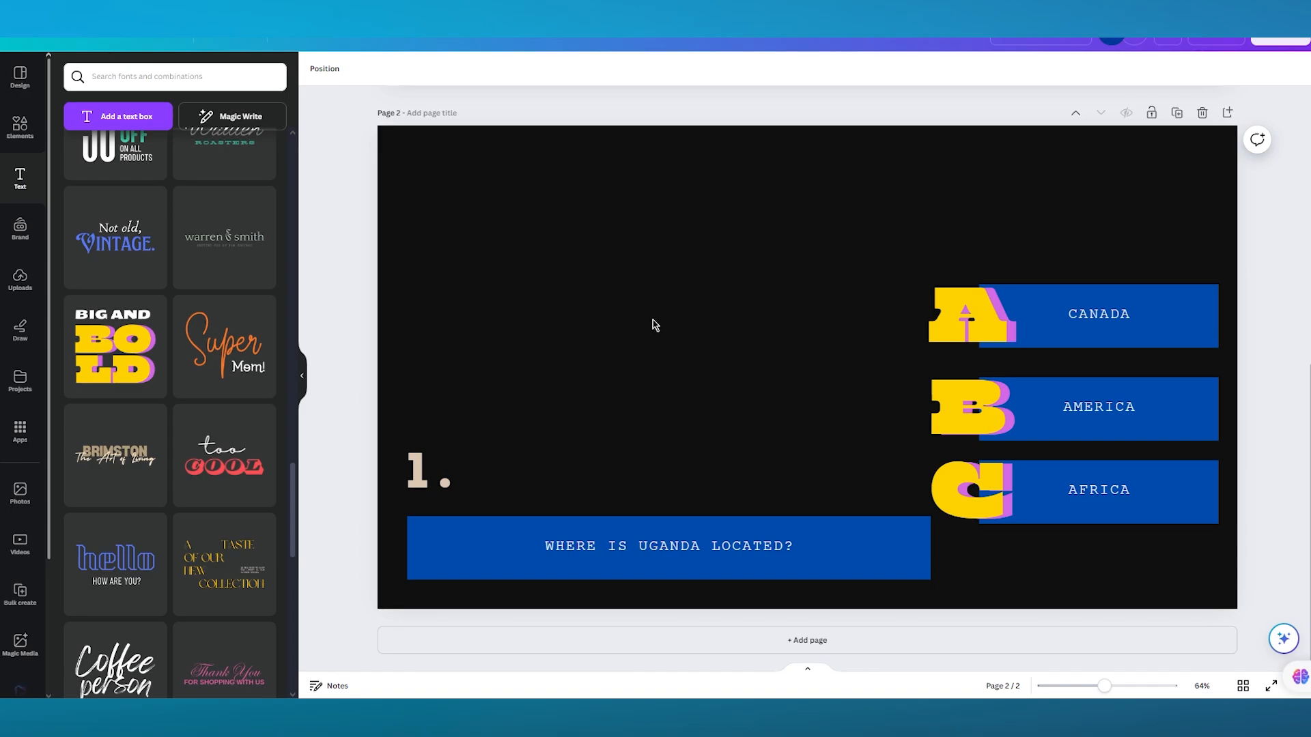
# Set the background of page 2 to the custom dark red #740000.
pyautogui.click(493, 259)
pyautogui.click(315, 69)
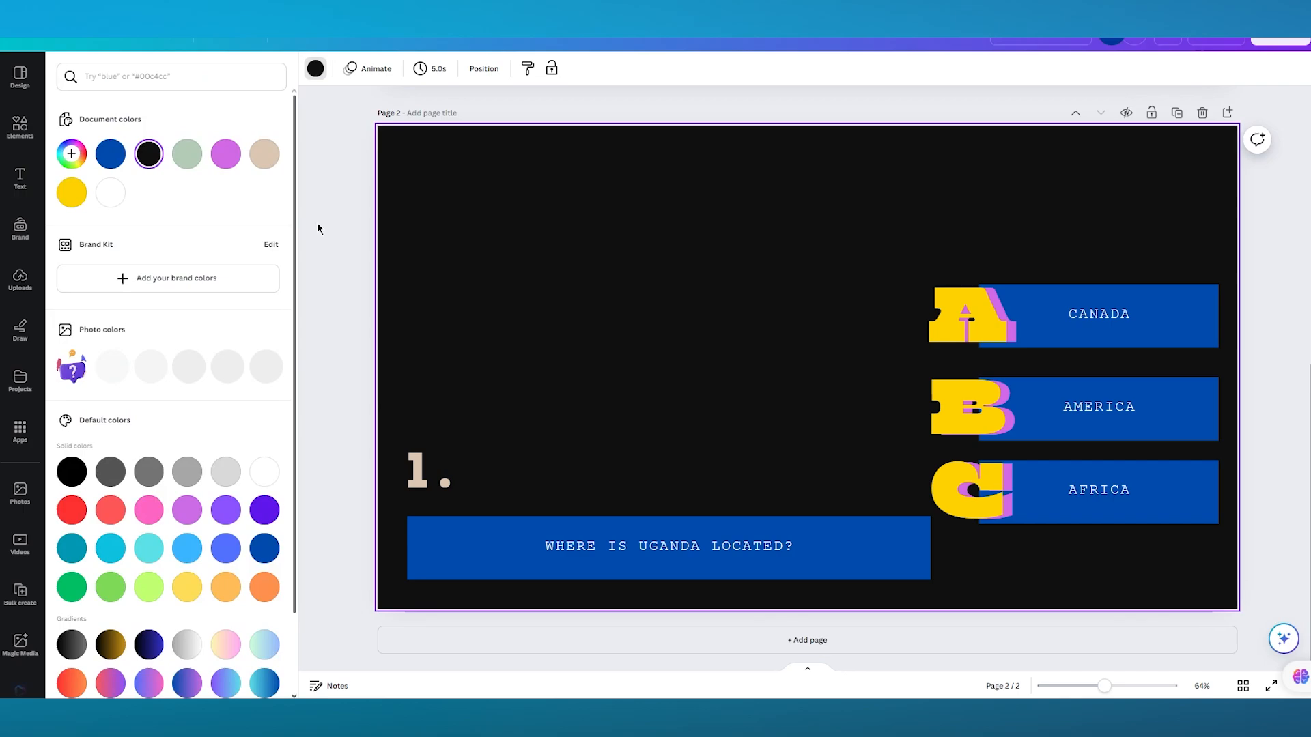
pyautogui.click(68, 164)
pyautogui.moveTo(188, 258); pyautogui.dragTo(306, 263)
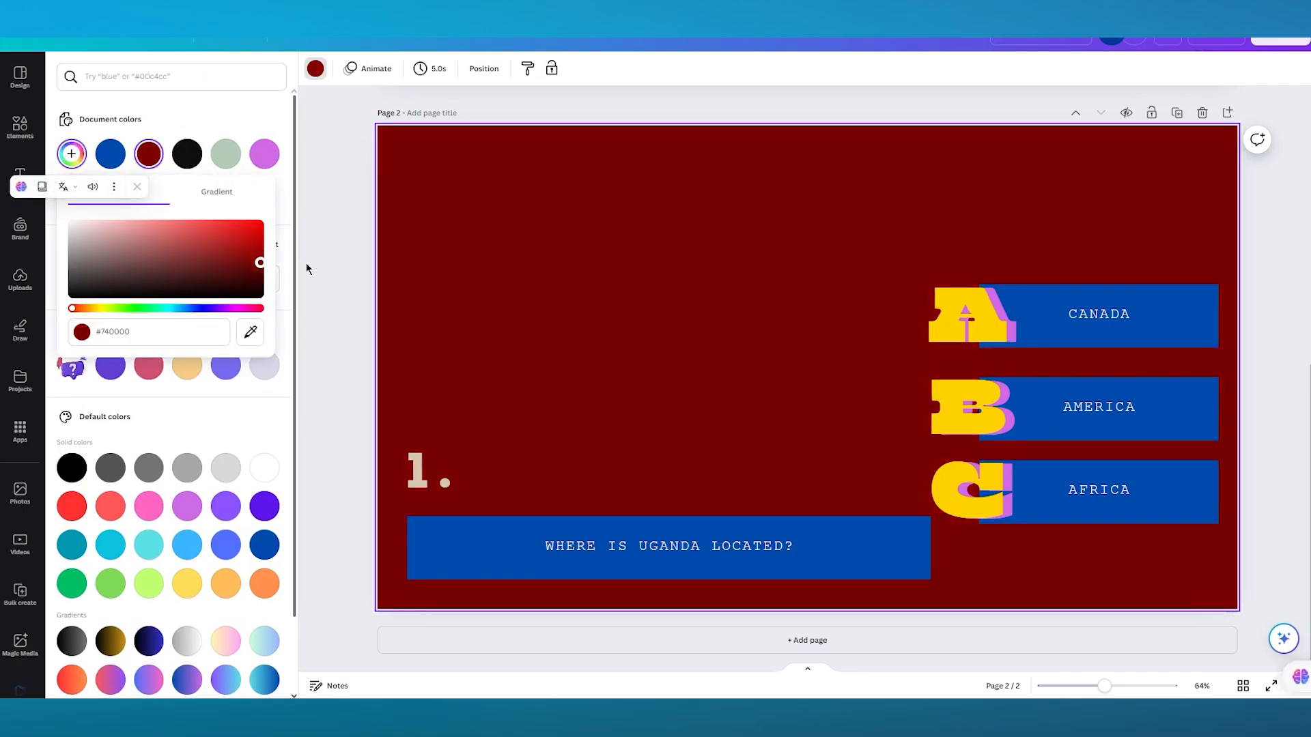
pyautogui.click(362, 274)
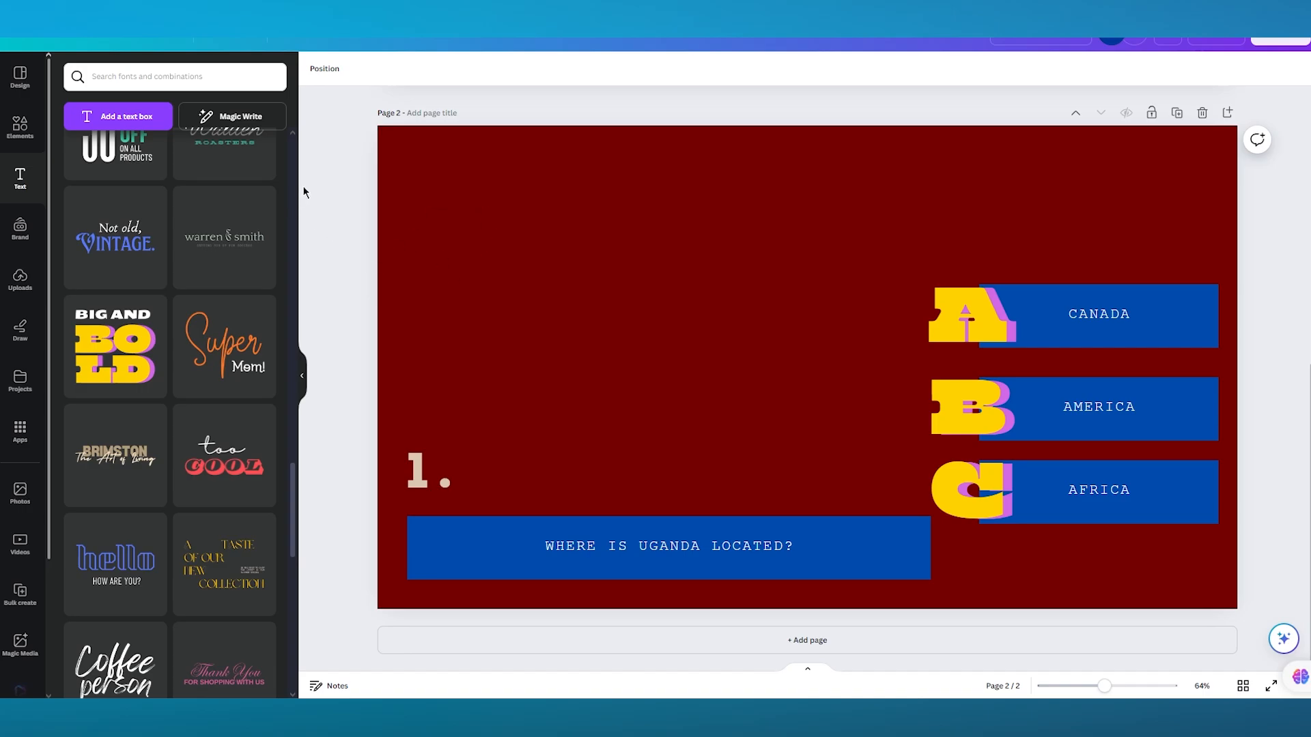
# Duplicate the finished question page so that a copy follows it as page 3.
pyautogui.click(20, 126)
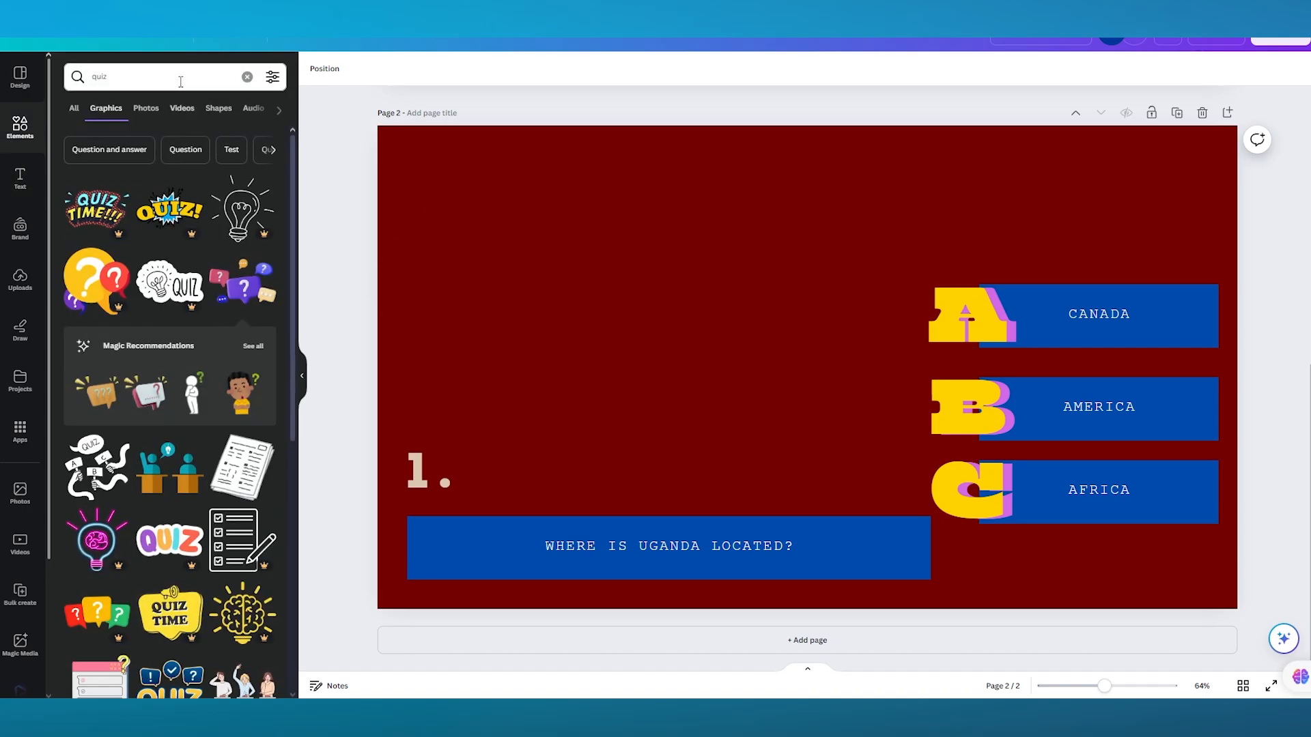
pyautogui.scroll(5, 564, 325)
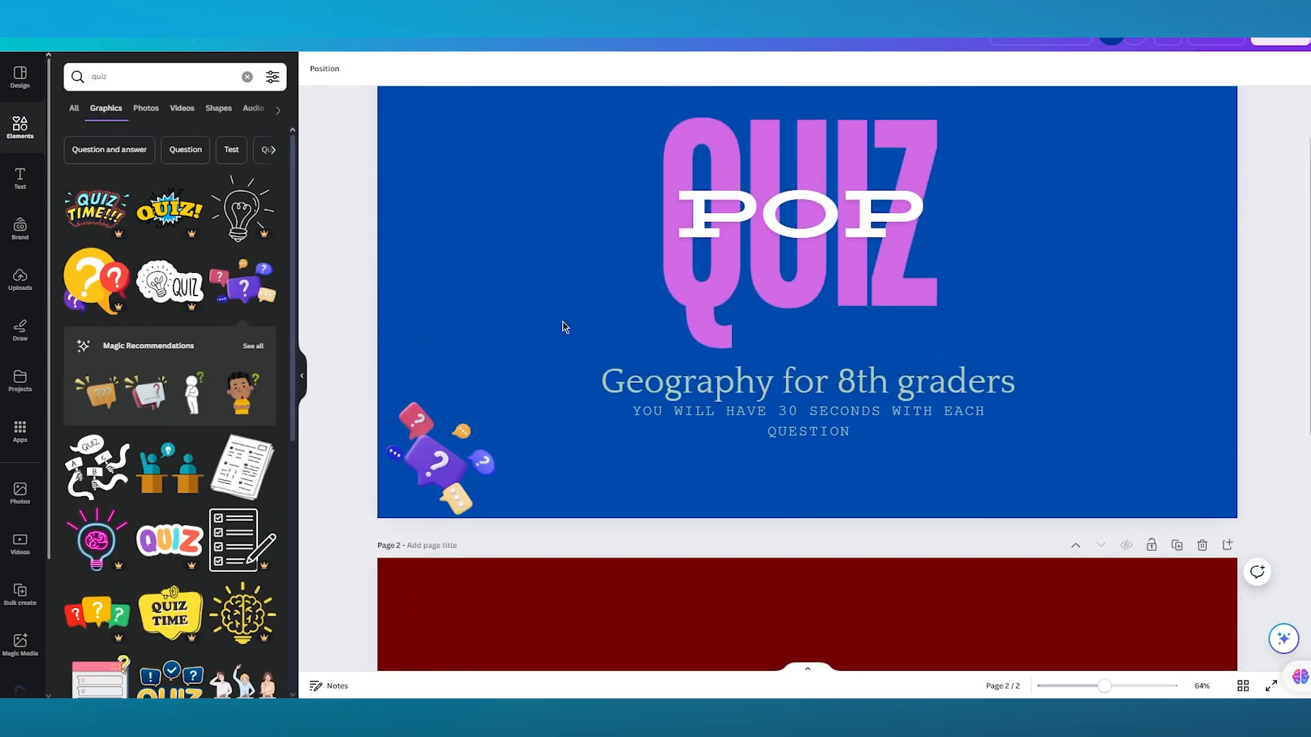
pyautogui.scroll(-5, 695, 327)
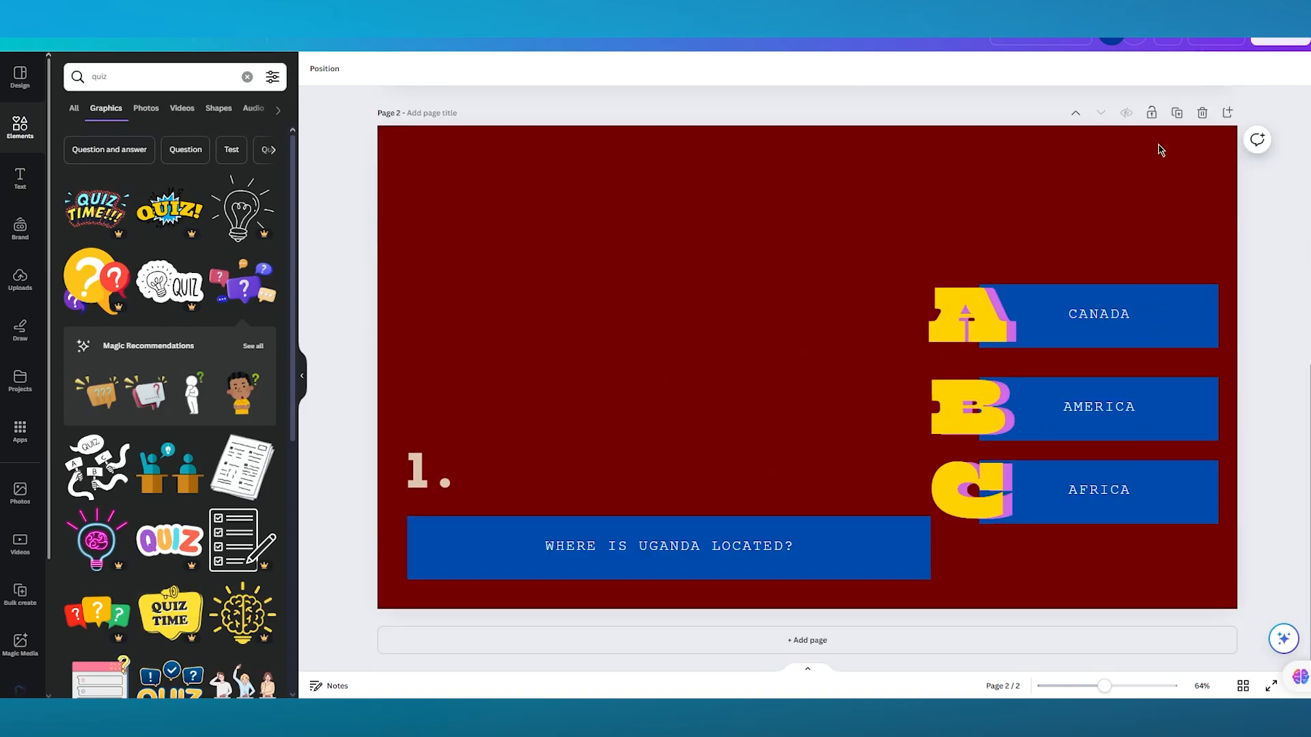
pyautogui.click(1178, 113)
pyautogui.scroll(5, 1106, 342)
pyautogui.scroll(-2, 1085, 325)
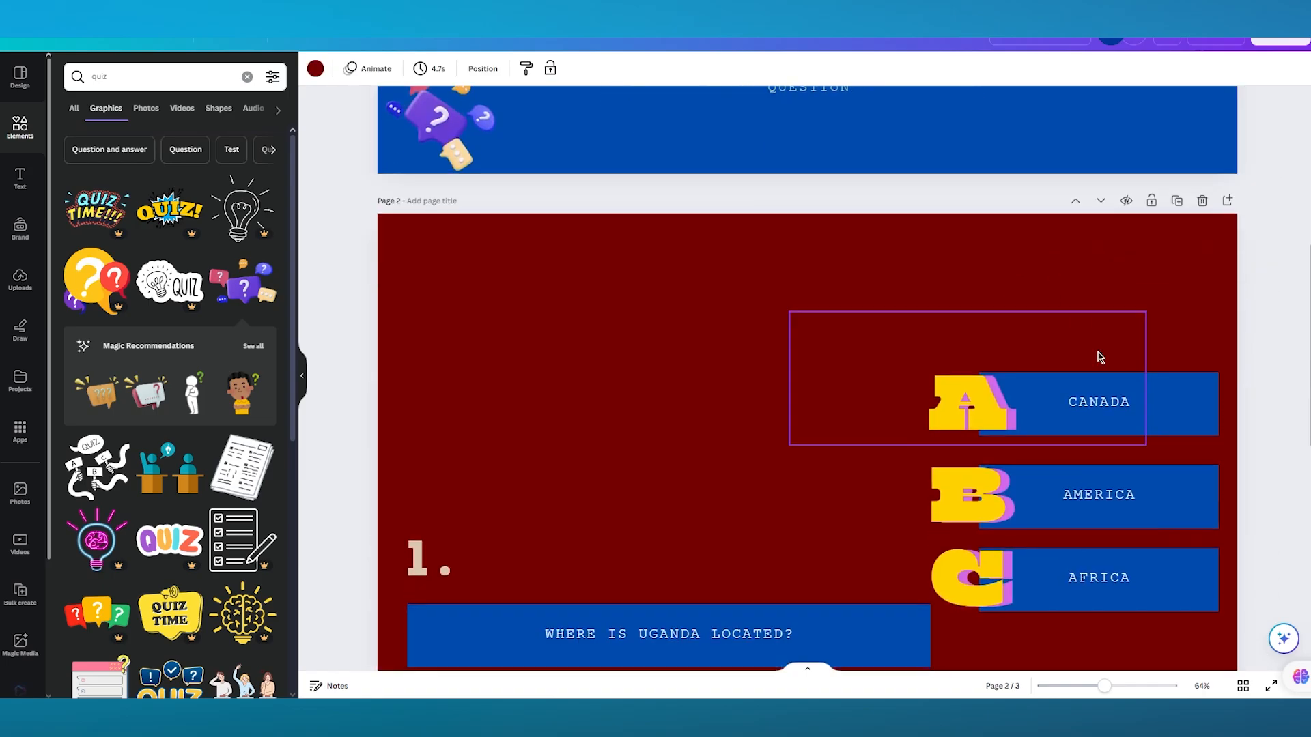
pyautogui.scroll(-2, 1133, 269)
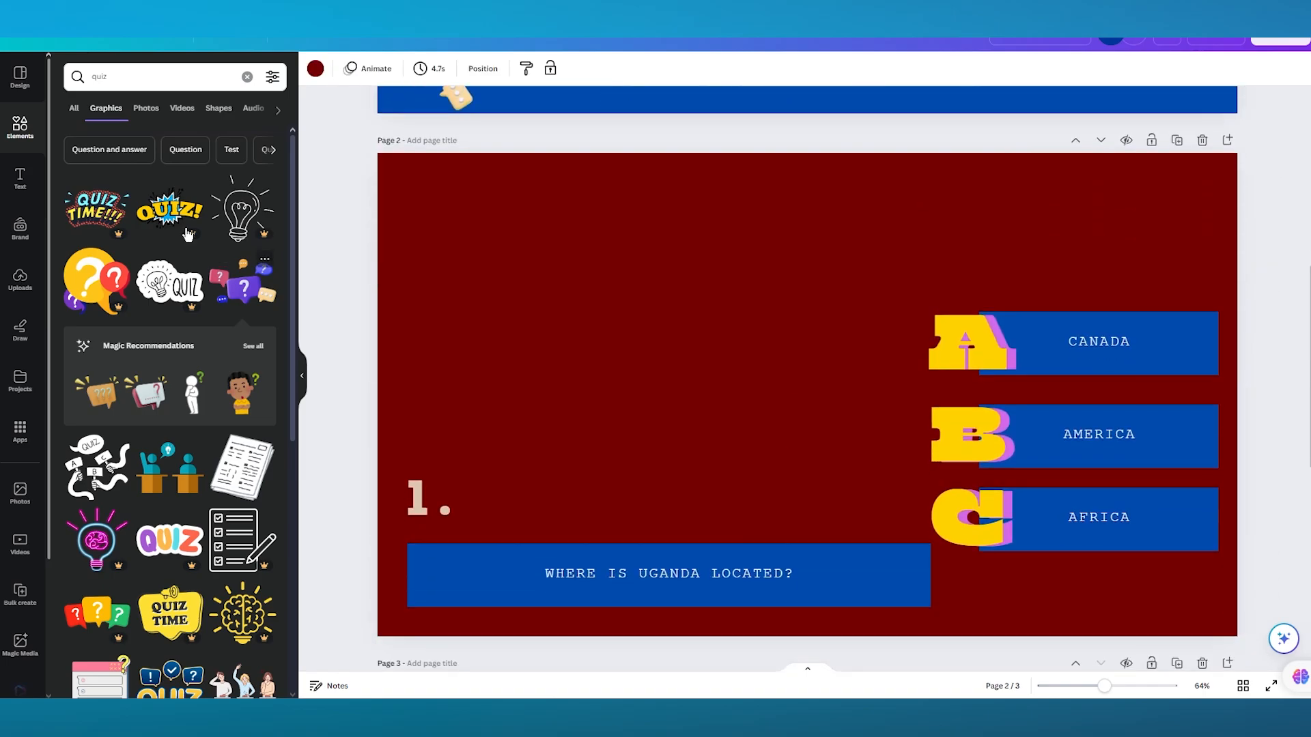
# Search the graphics for "clock" and add the animated clock with a purple rim and white face to page 2.
pyautogui.moveTo(158, 77); pyautogui.dragTo(27, 88)
pyautogui.write('clock')
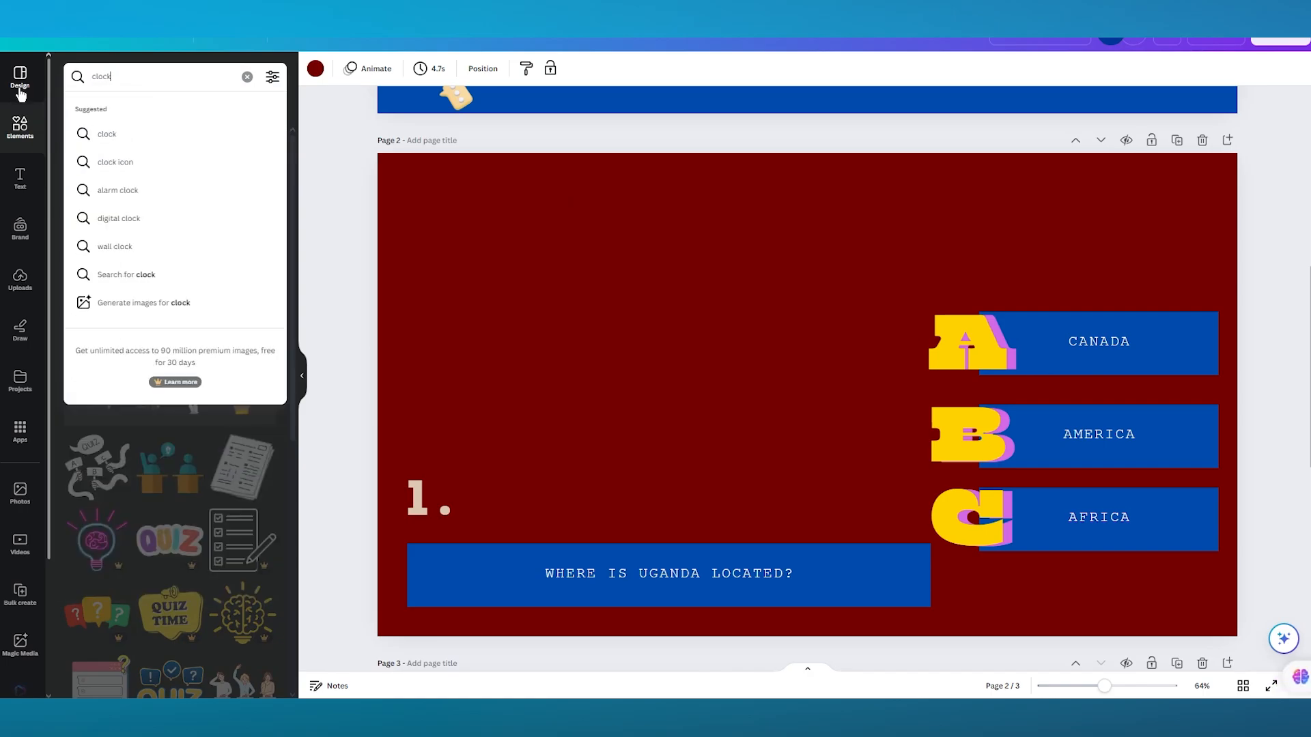
pyautogui.press('Return')
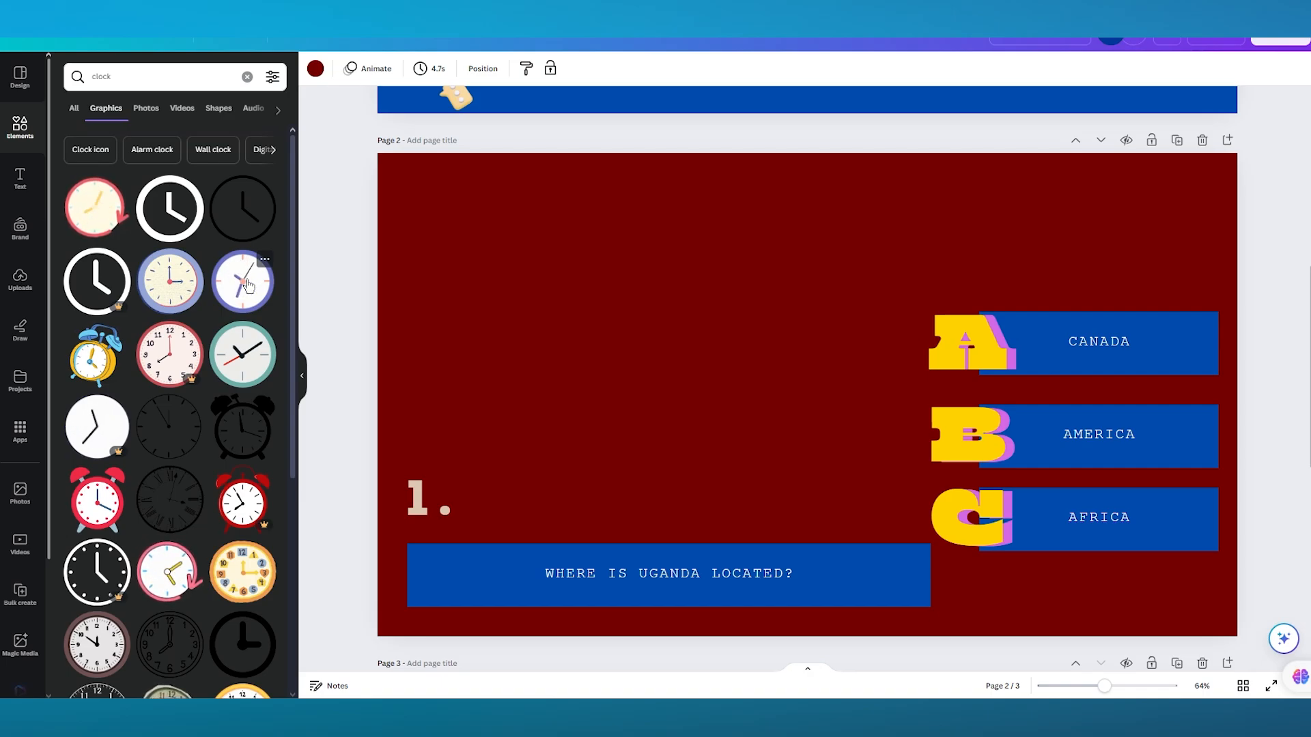
pyautogui.click(248, 286)
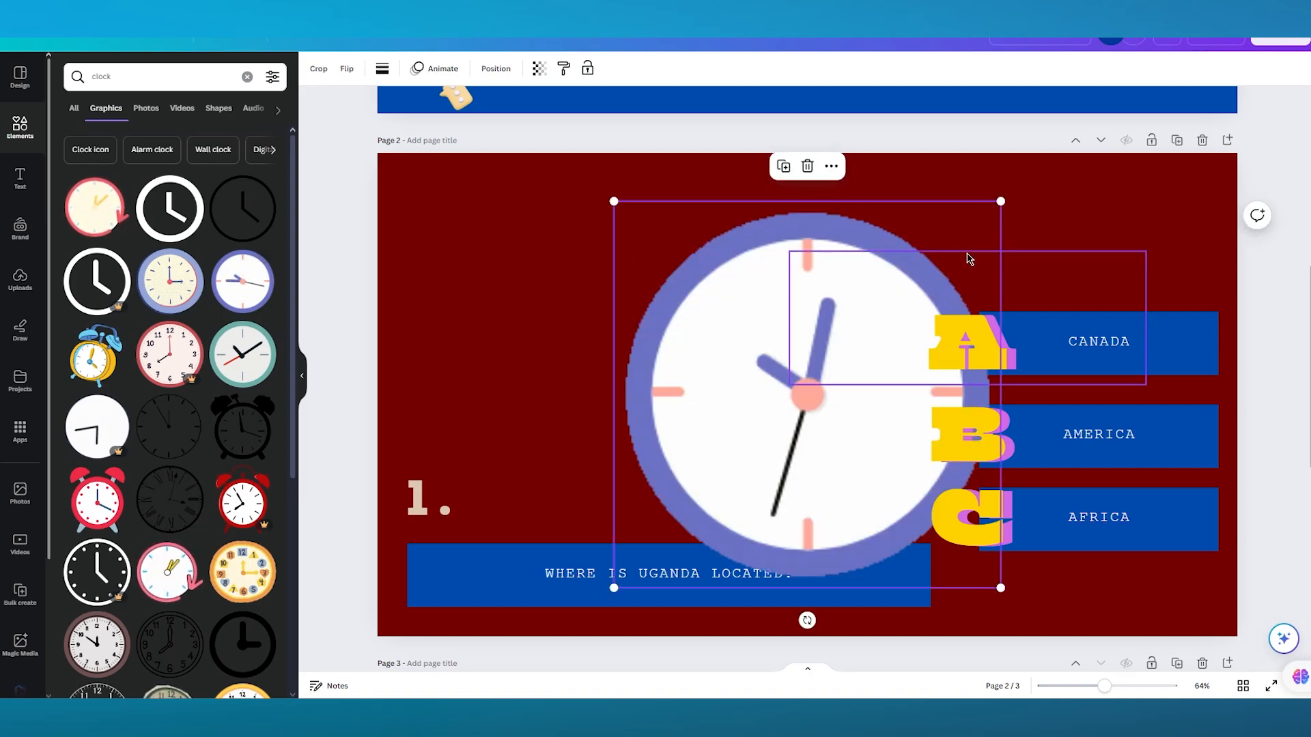
# Shrink the clock and place it above the "WHERE IS UGANDA LOCATED?" bar, clear of the answer letters.
pyautogui.moveTo(1000, 202); pyautogui.dragTo(706, 471)
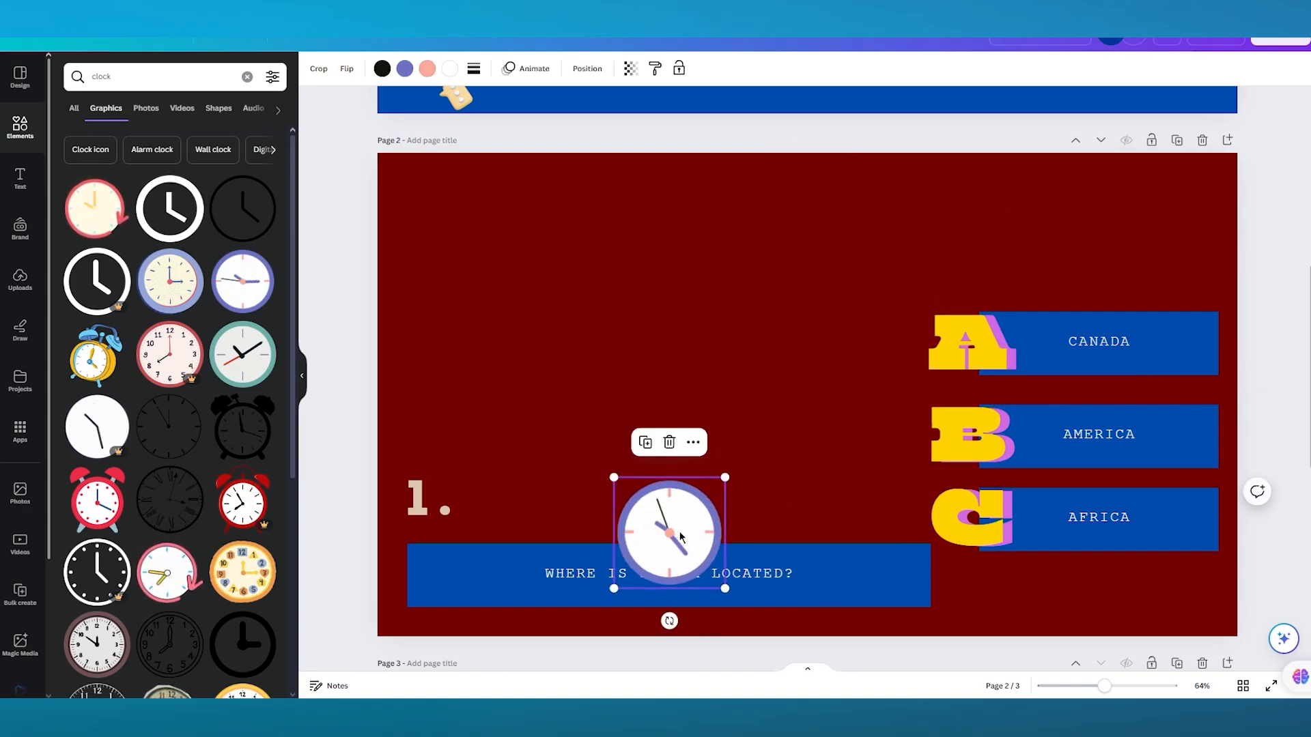
pyautogui.moveTo(681, 537); pyautogui.dragTo(659, 366)
pyautogui.moveTo(702, 308); pyautogui.dragTo(836, 179)
pyautogui.moveTo(755, 288); pyautogui.dragTo(691, 339)
pyautogui.click(1269, 286)
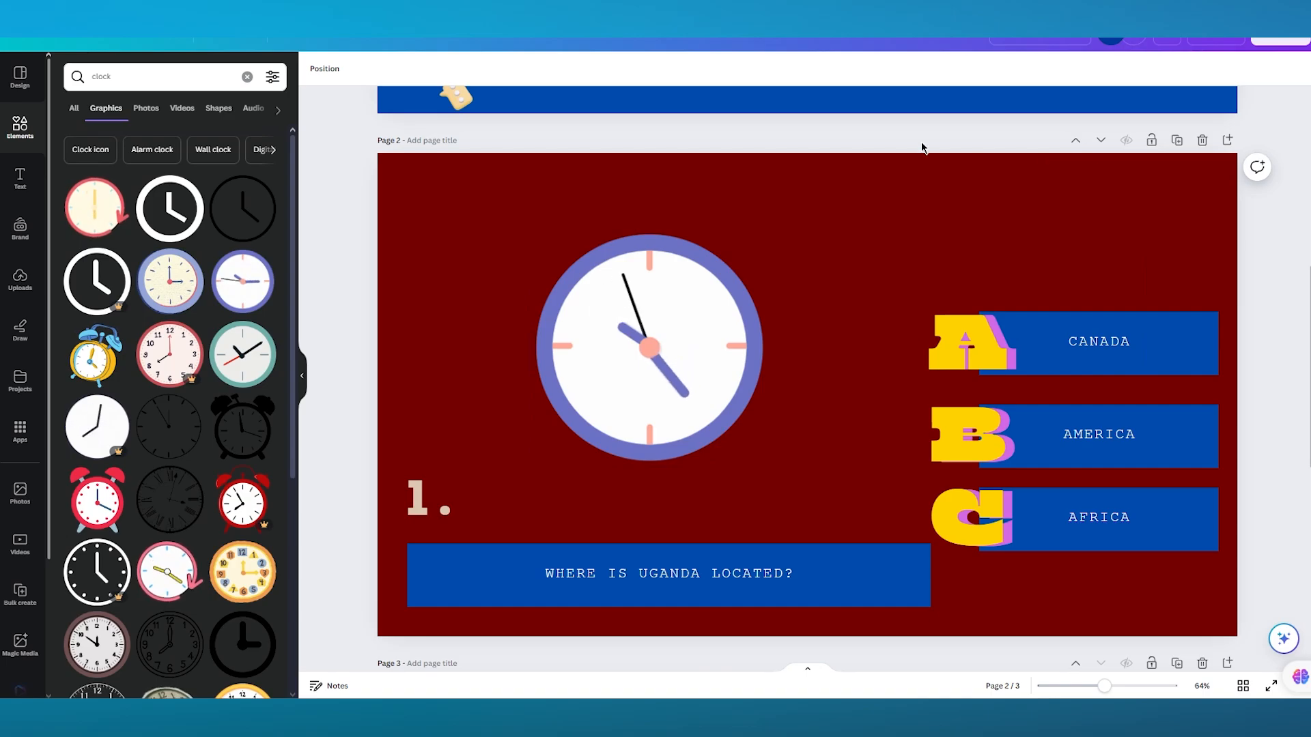
# Set the duration of page 2 to 30.0 seconds without applying it to all pages.
pyautogui.click(894, 233)
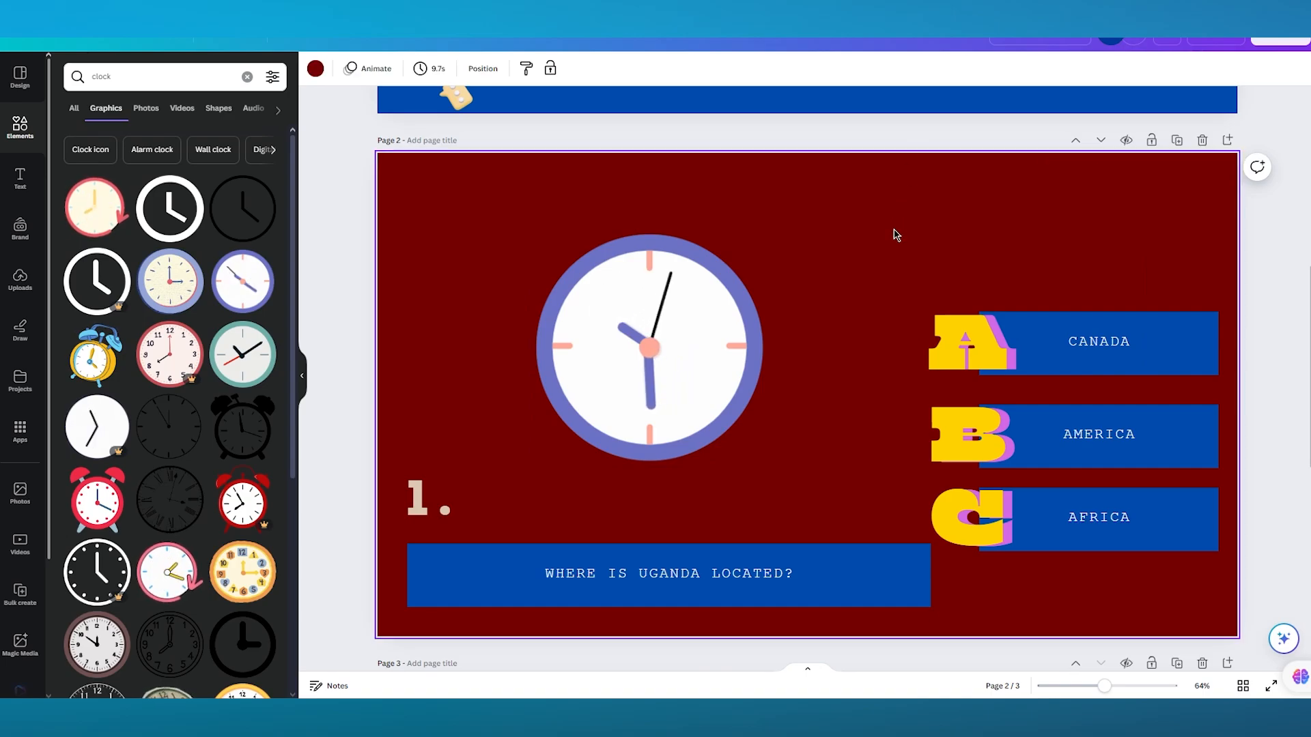
pyautogui.click(1219, 42)
pyautogui.click(1282, 241)
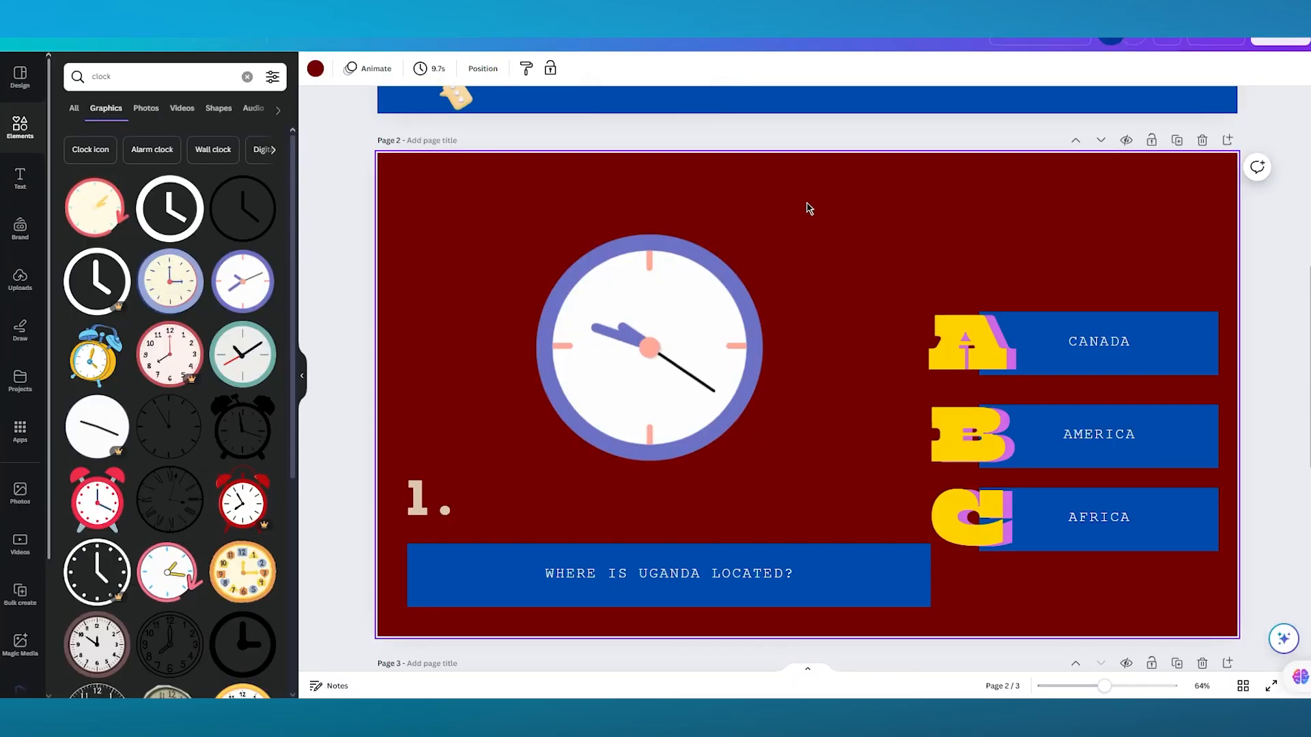
pyautogui.click(430, 68)
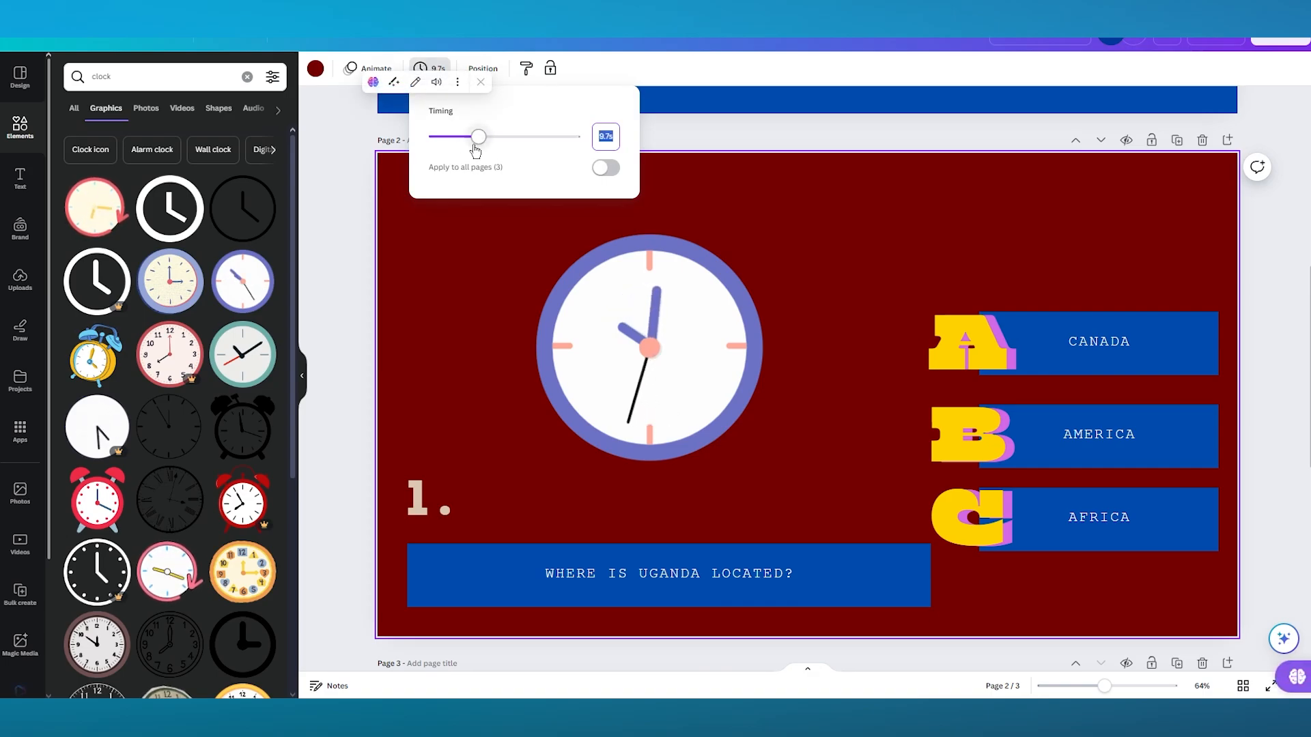
pyautogui.moveTo(477, 138); pyautogui.dragTo(590, 153)
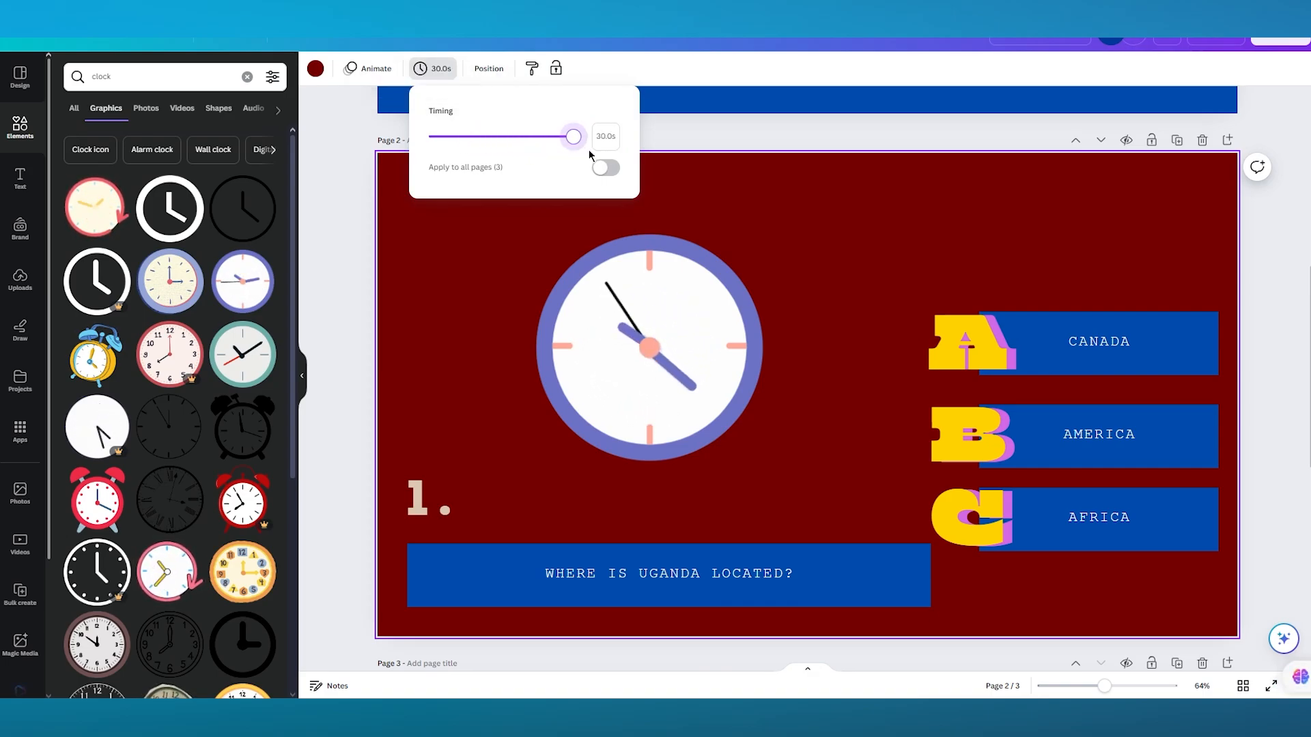
pyautogui.click(298, 202)
# Review the title page, the timed question page and its copy on page 3, comparing the page durations.
pyautogui.scroll(4, 396, 239)
pyautogui.click(676, 238)
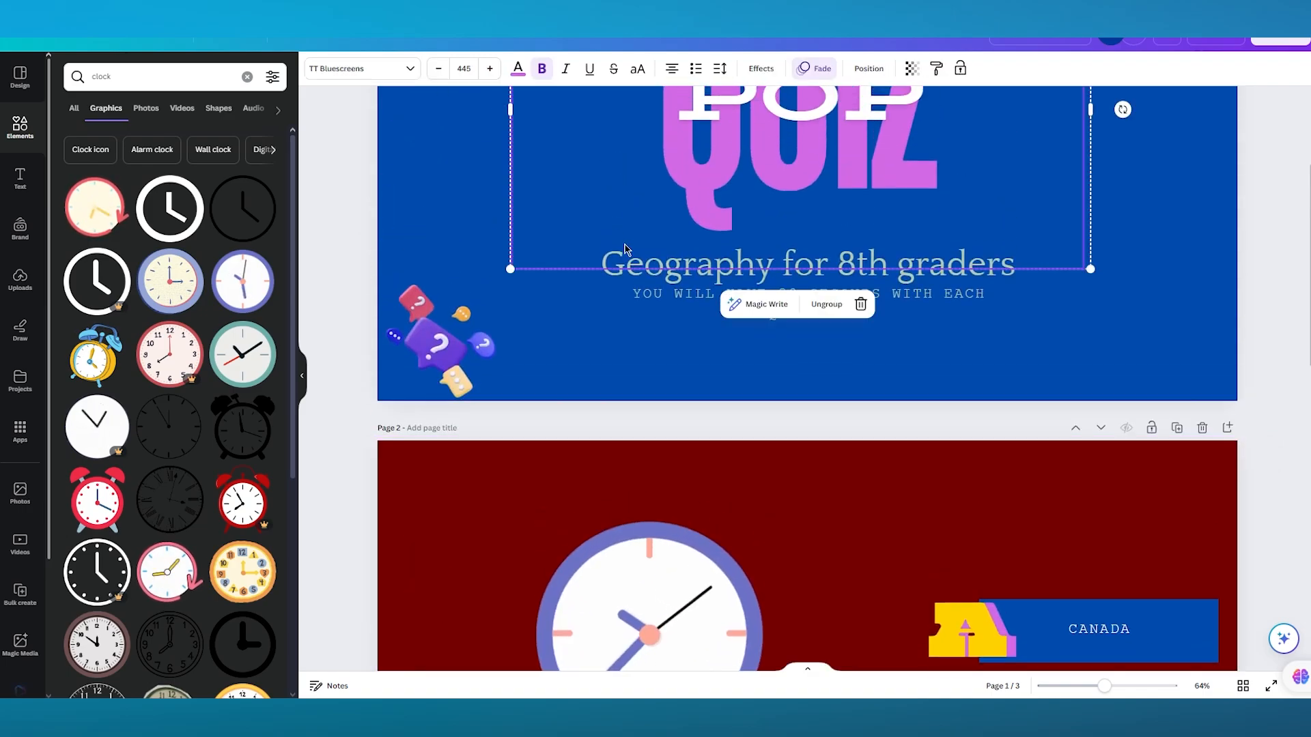
pyautogui.scroll(2, 465, 239)
pyautogui.click(459, 223)
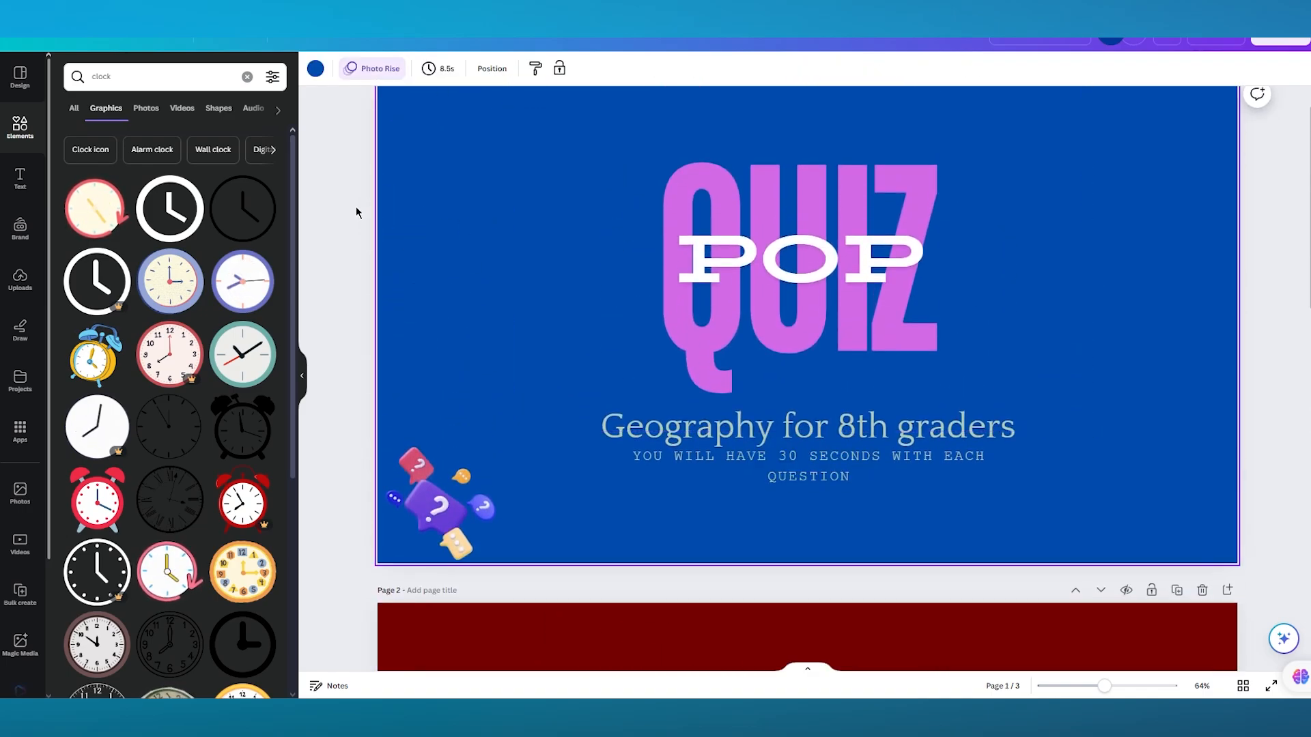
pyautogui.scroll(-5, 356, 212)
pyautogui.scroll(4, 356, 212)
pyautogui.scroll(-4, 356, 212)
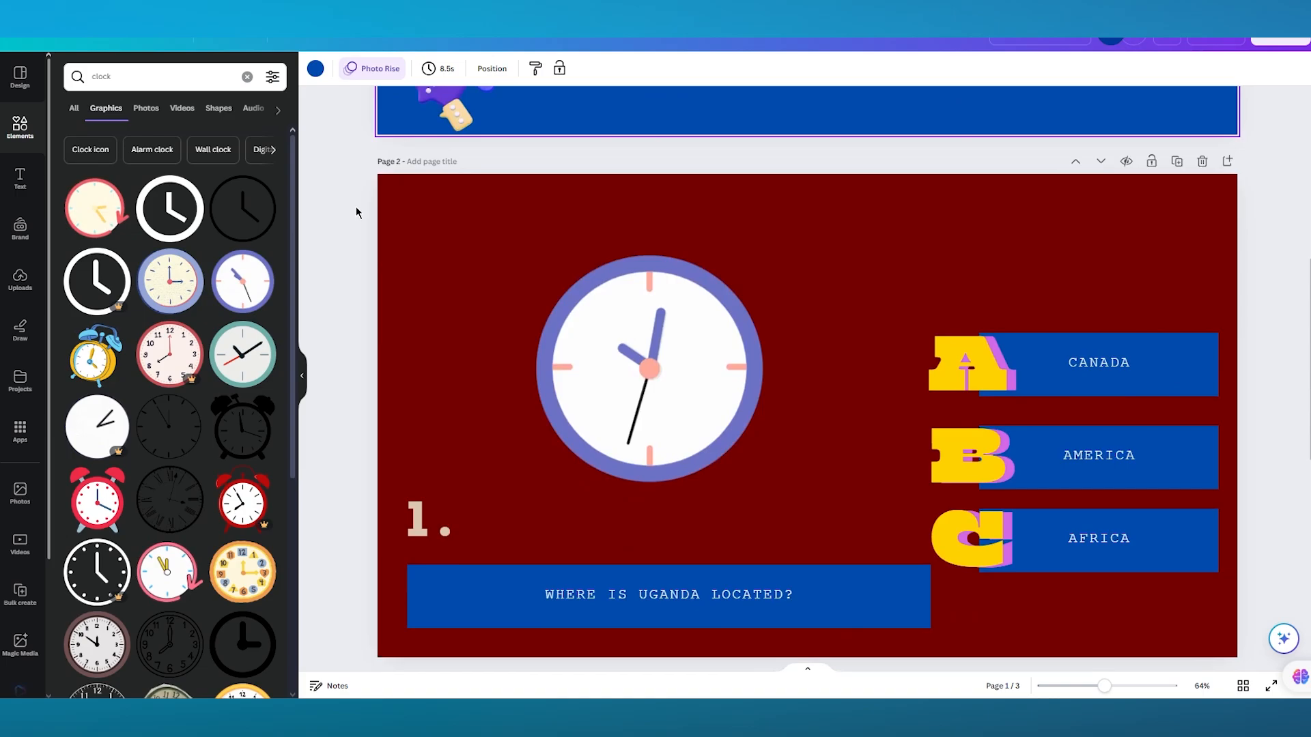
pyautogui.click(437, 254)
pyautogui.scroll(-5, 560, 406)
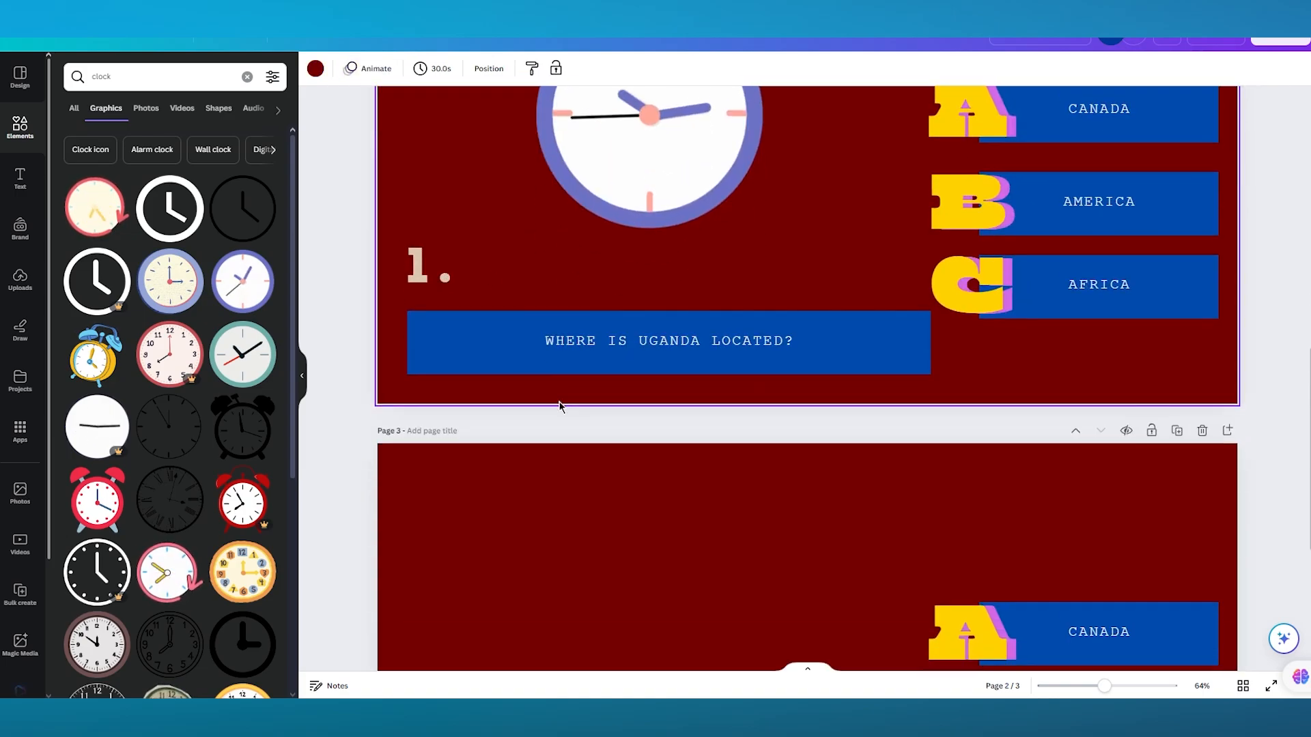
pyautogui.scroll(5, 621, 243)
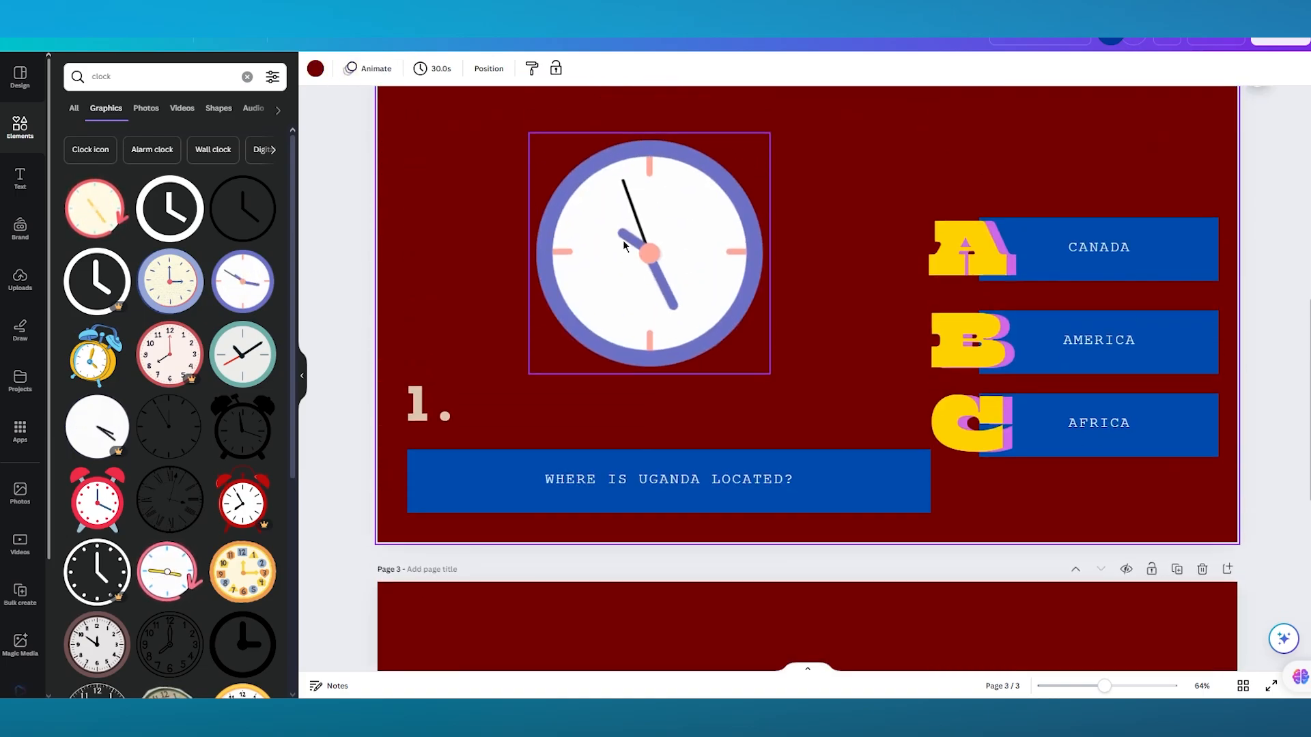
pyautogui.scroll(-5, 705, 342)
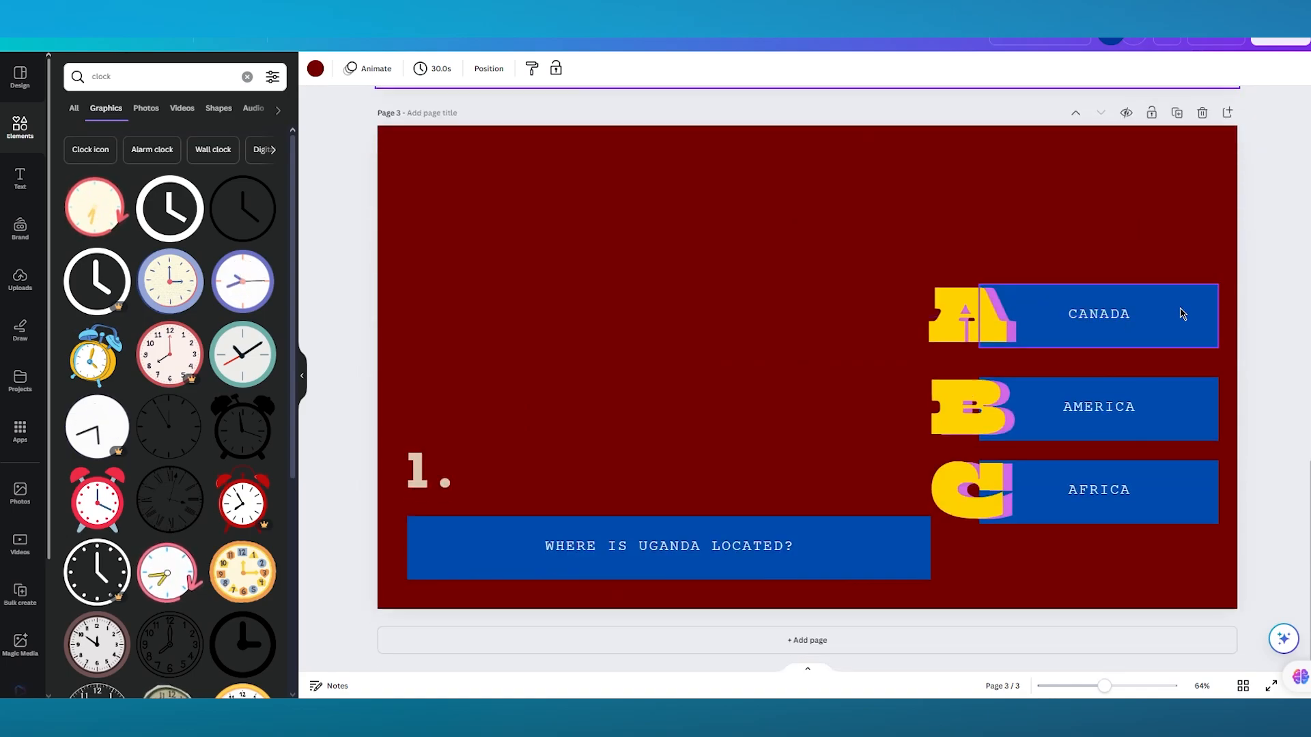
pyautogui.click(1167, 490)
pyautogui.click(640, 71)
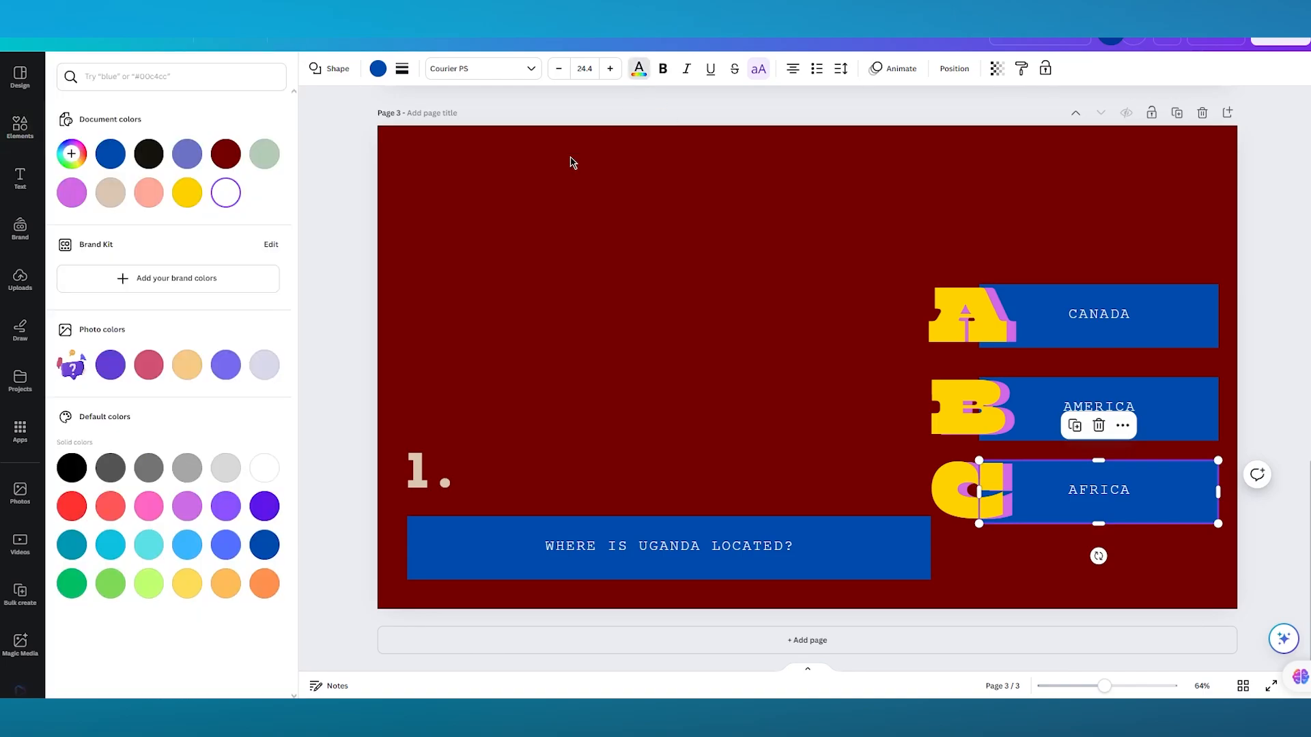
pyautogui.click(271, 161)
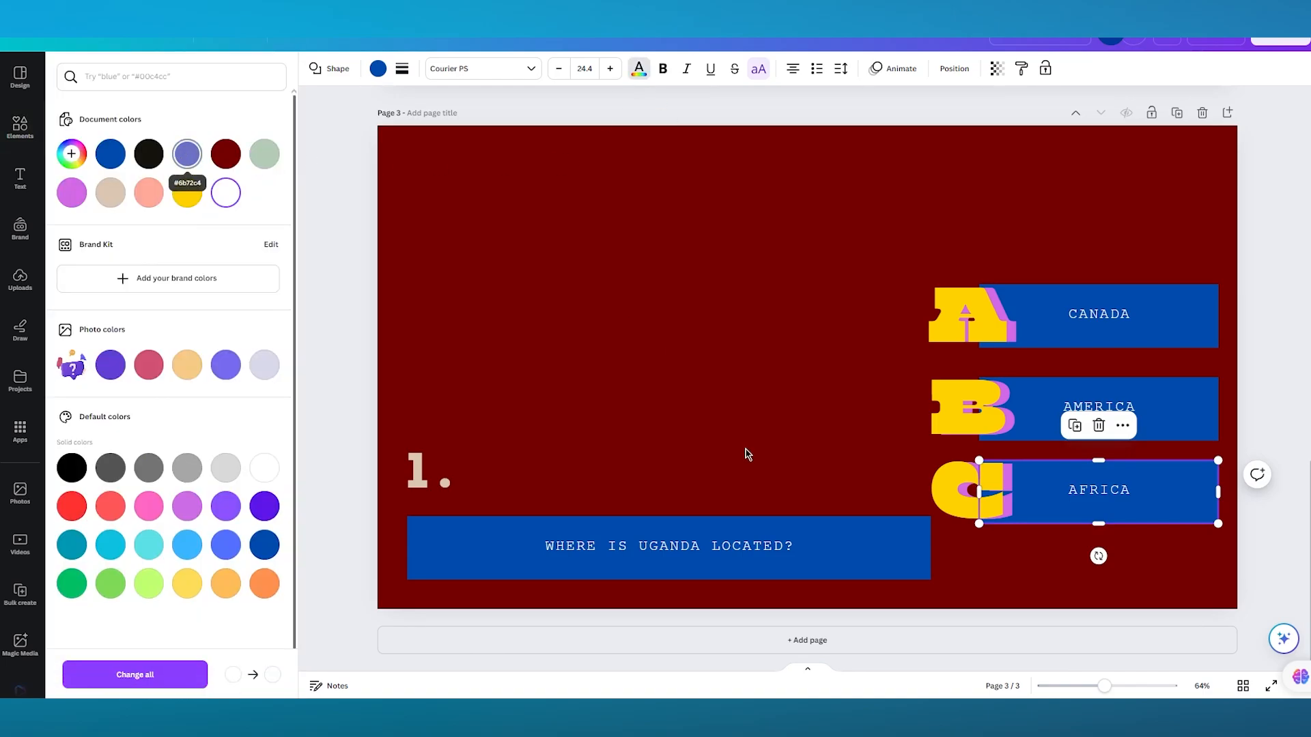
pyautogui.click(1207, 492)
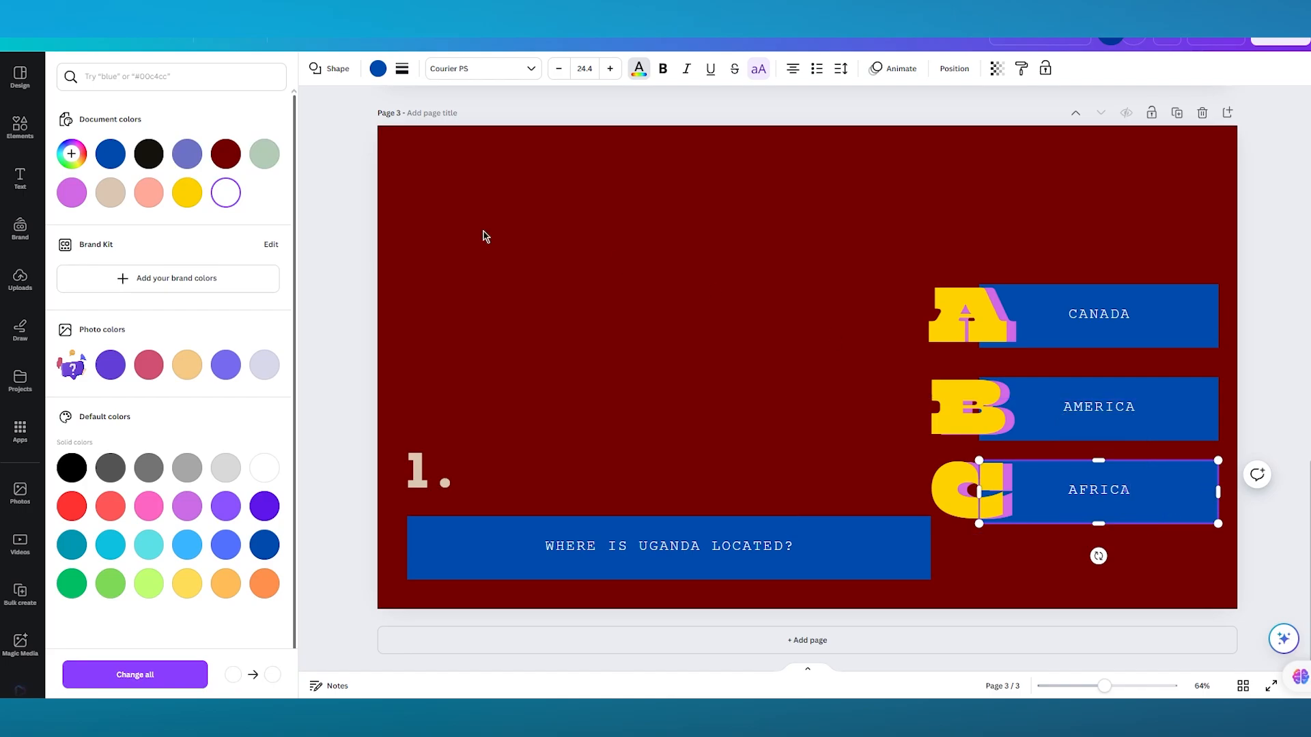
pyautogui.click(1072, 626)
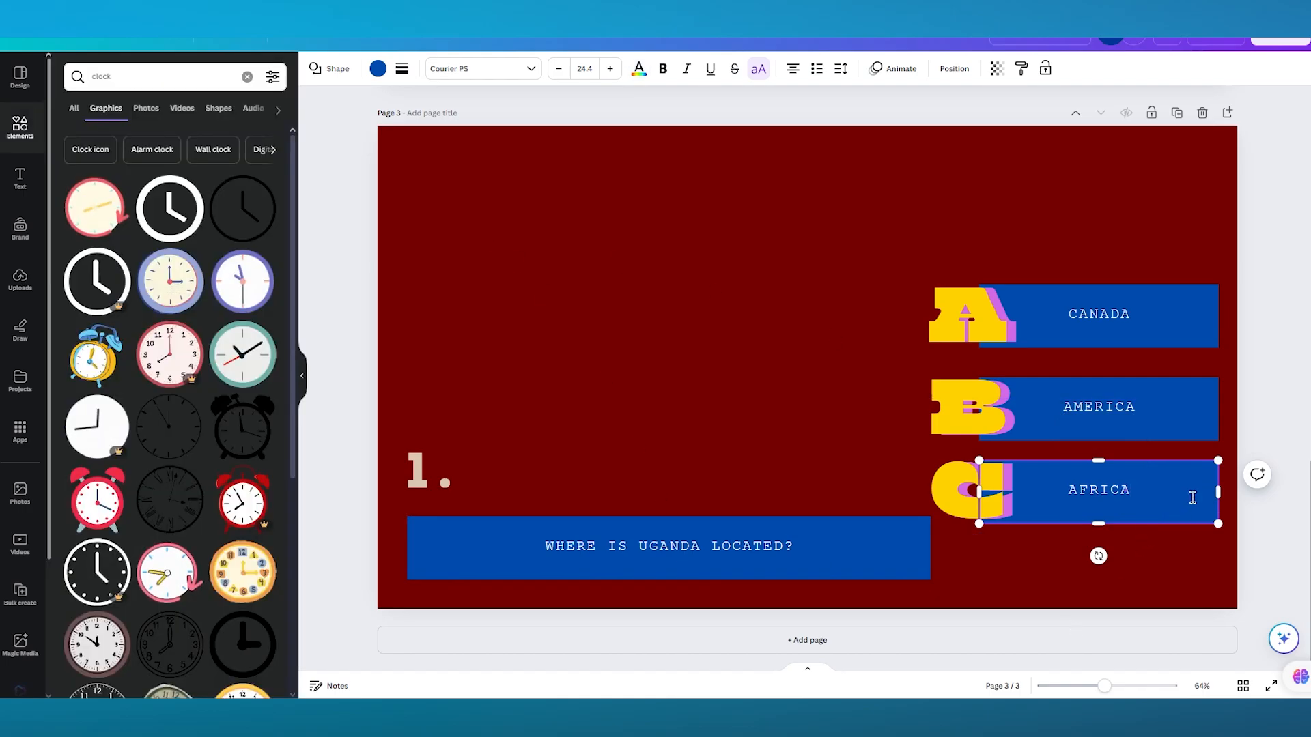
pyautogui.click(1254, 521)
# Recolor the "AFRICA" answer bar on page 3 to the custom green #009B39.
pyautogui.click(1154, 497)
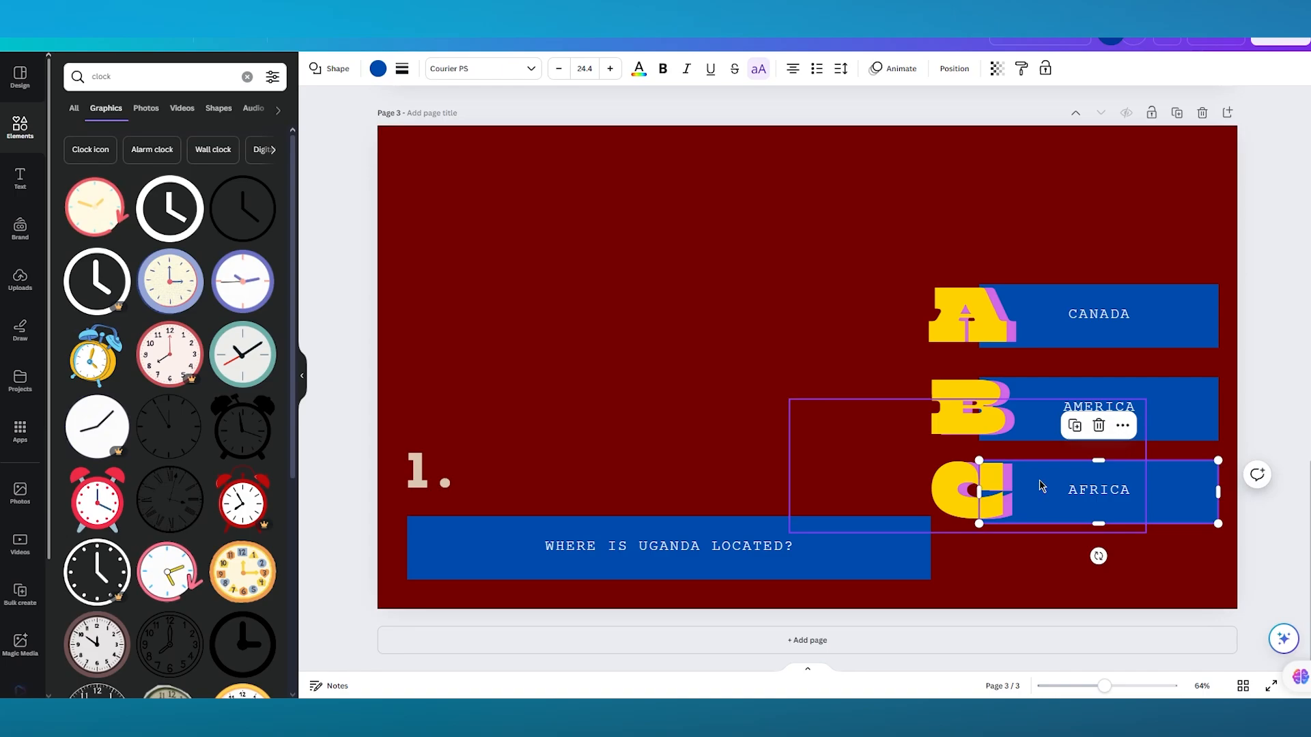
pyautogui.click(1041, 486)
pyautogui.click(1092, 509)
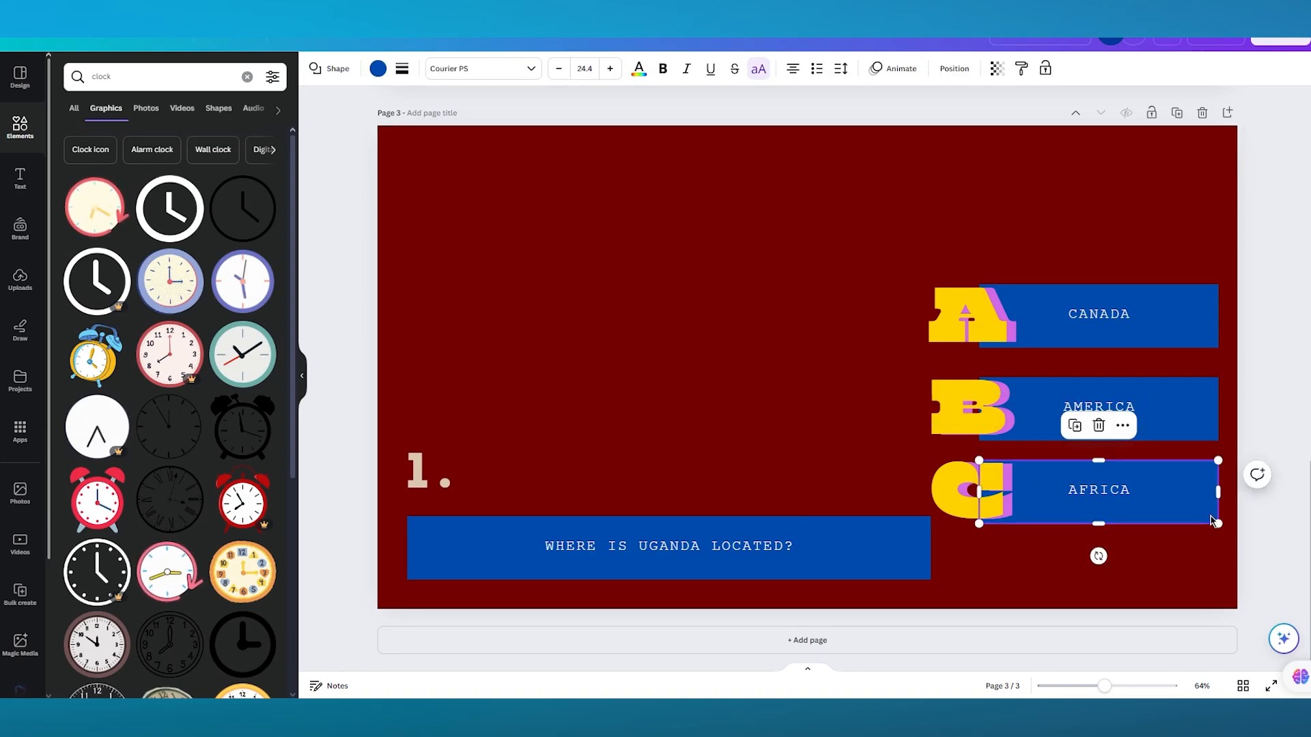
pyautogui.click(378, 69)
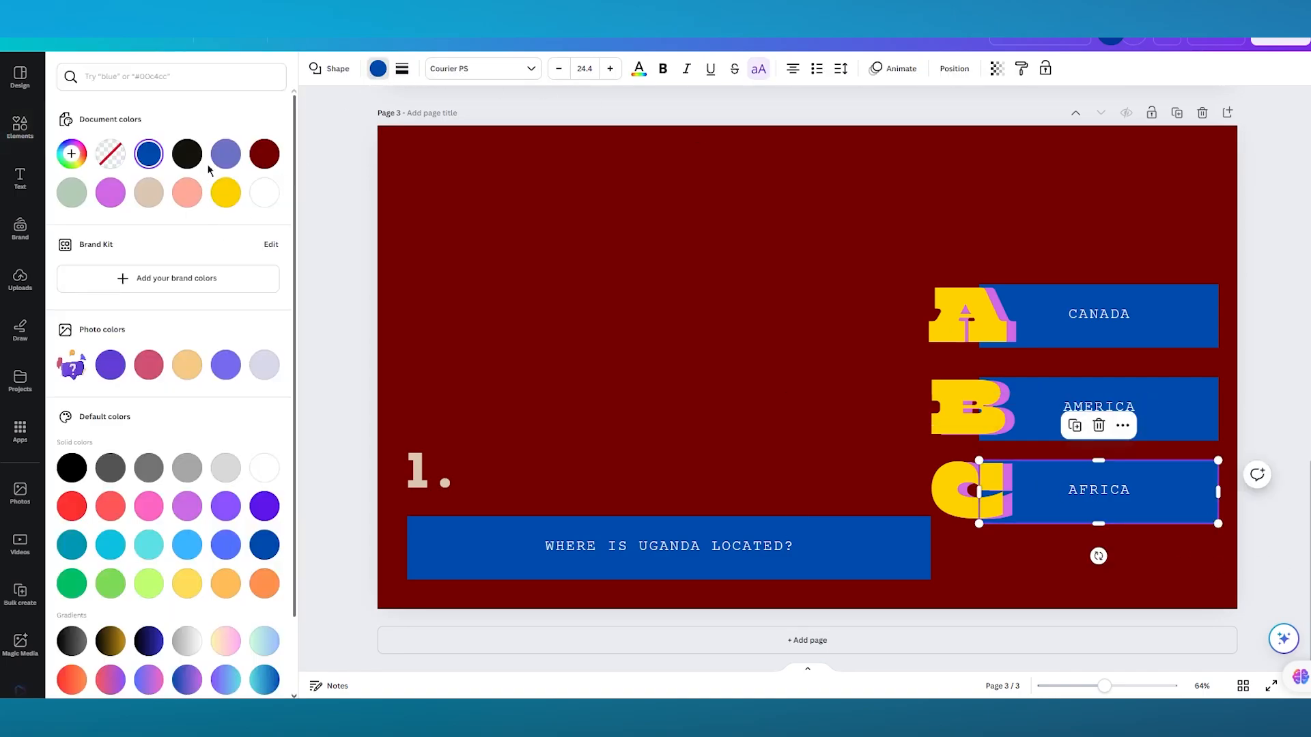
pyautogui.click(71, 153)
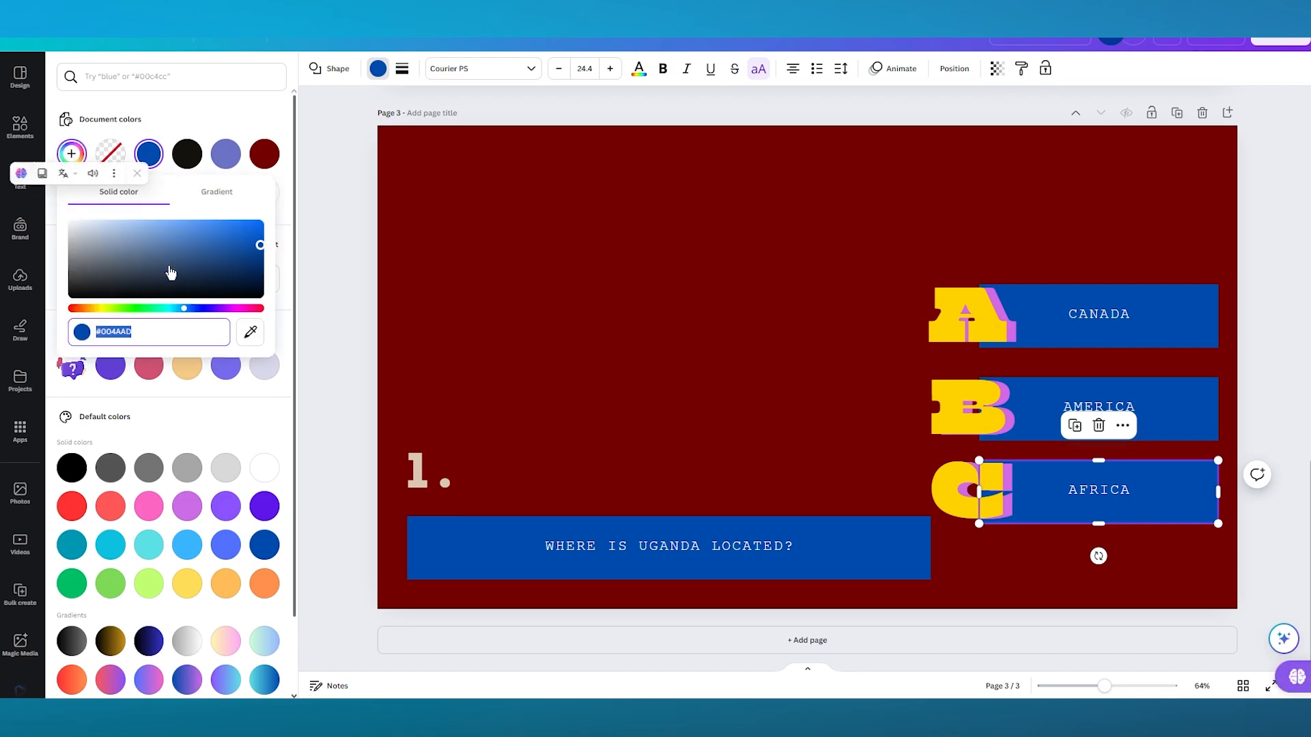
pyautogui.click(146, 311)
pyautogui.moveTo(176, 284); pyautogui.dragTo(274, 257)
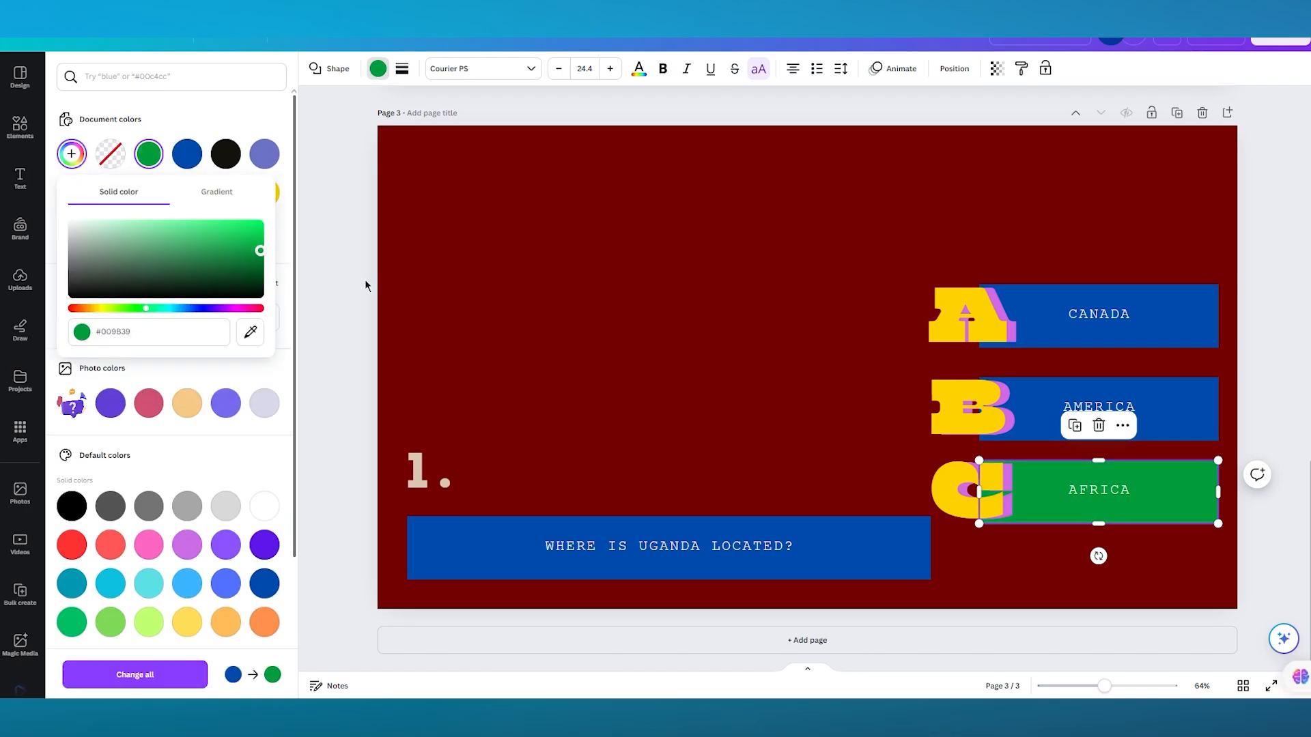
pyautogui.press('Escape')
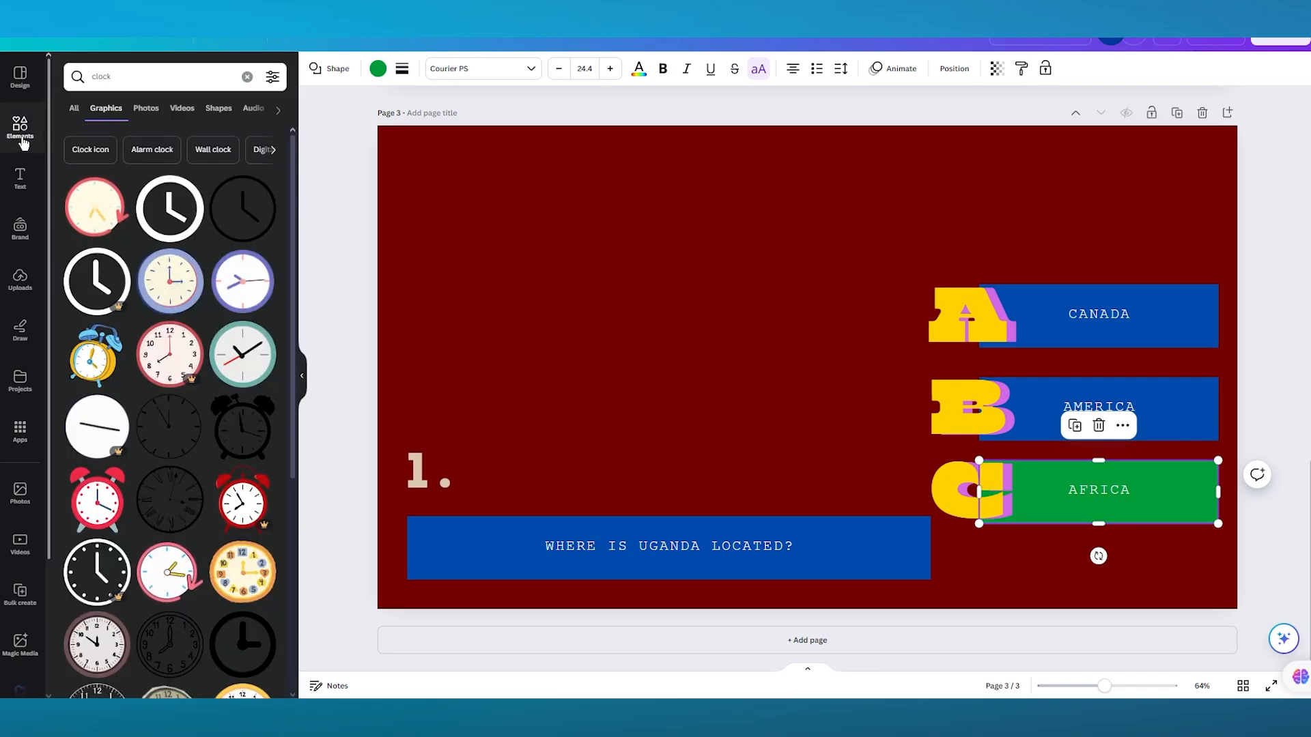
# Search the graphics for "congratulations" and add the clapping hands with confetti to page 3.
pyautogui.click(21, 137)
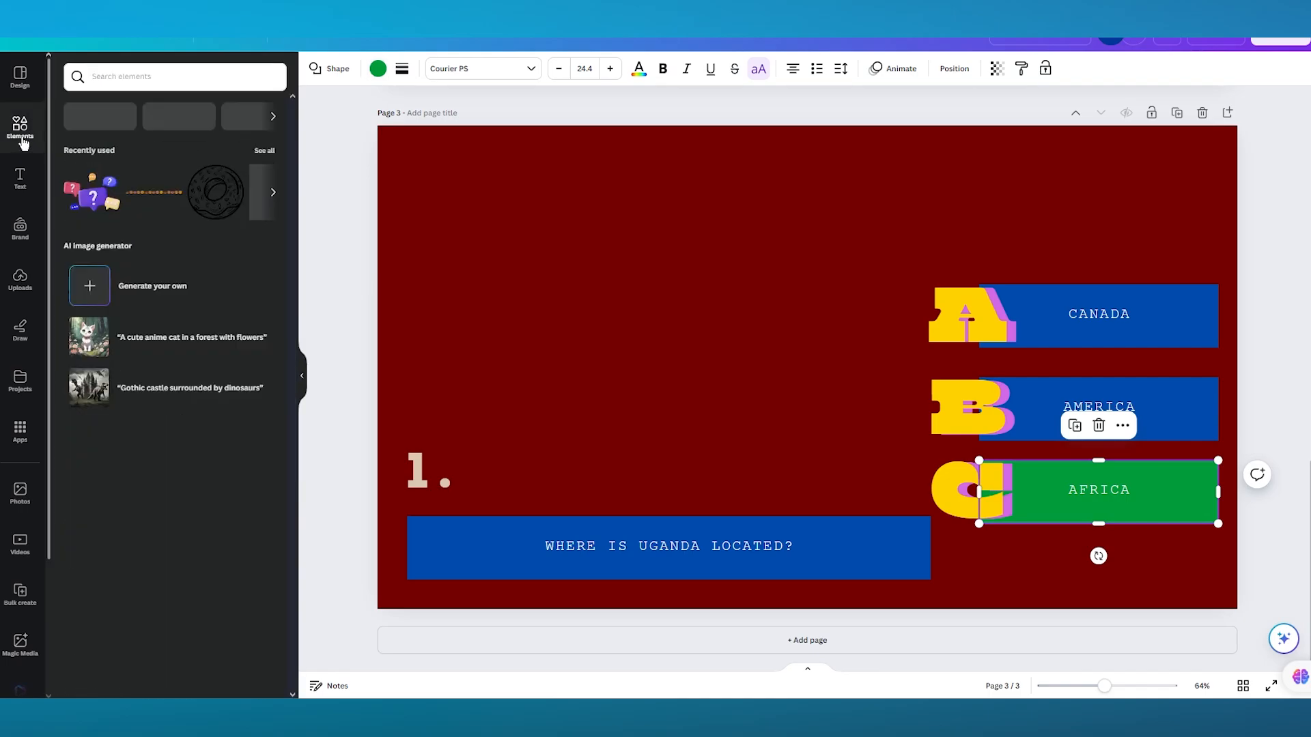
pyautogui.click(162, 80)
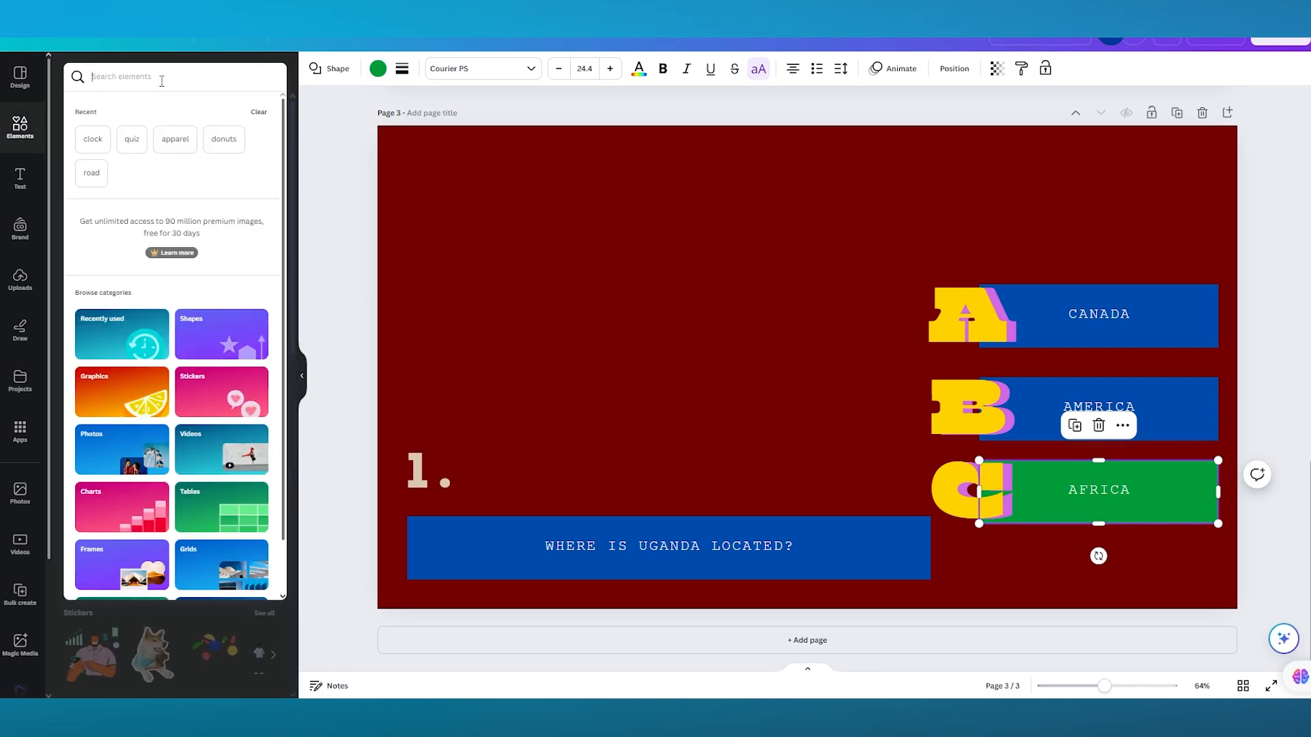
pyautogui.write('congr')
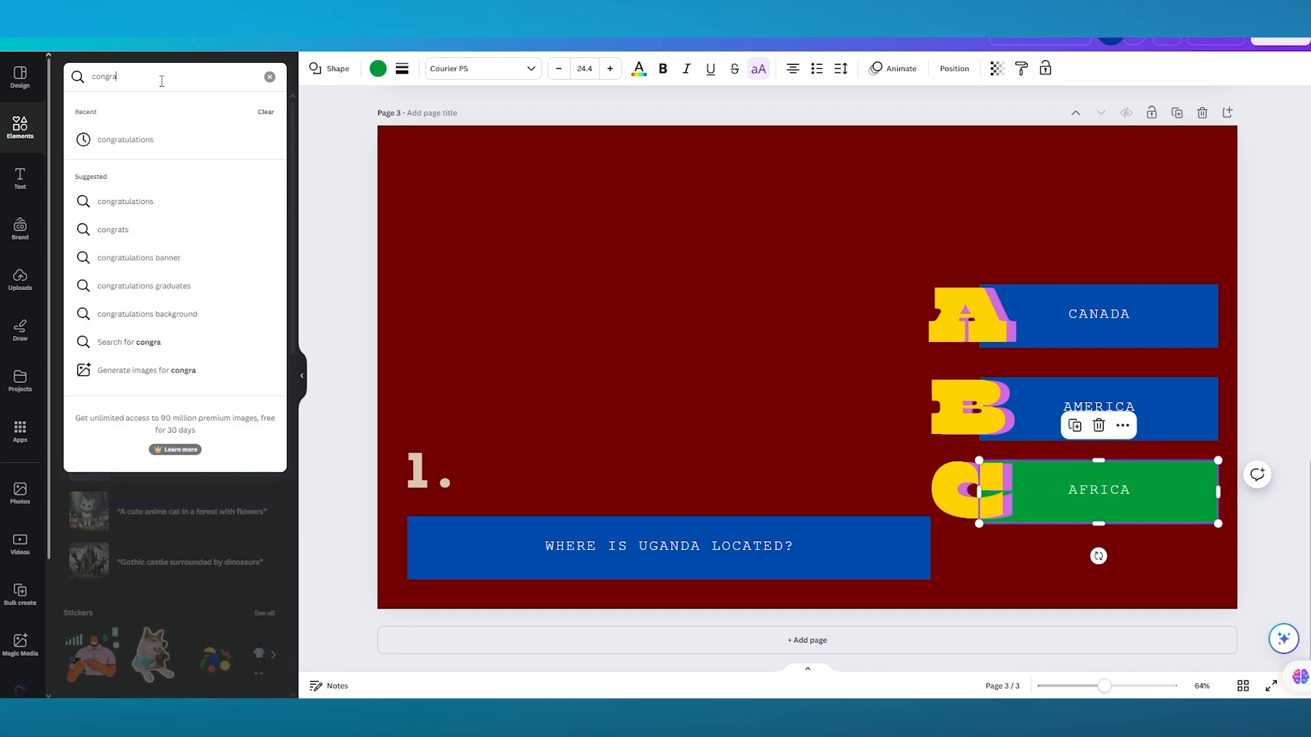
pyautogui.write('a')
pyautogui.press('Down')
pyautogui.press('Return')
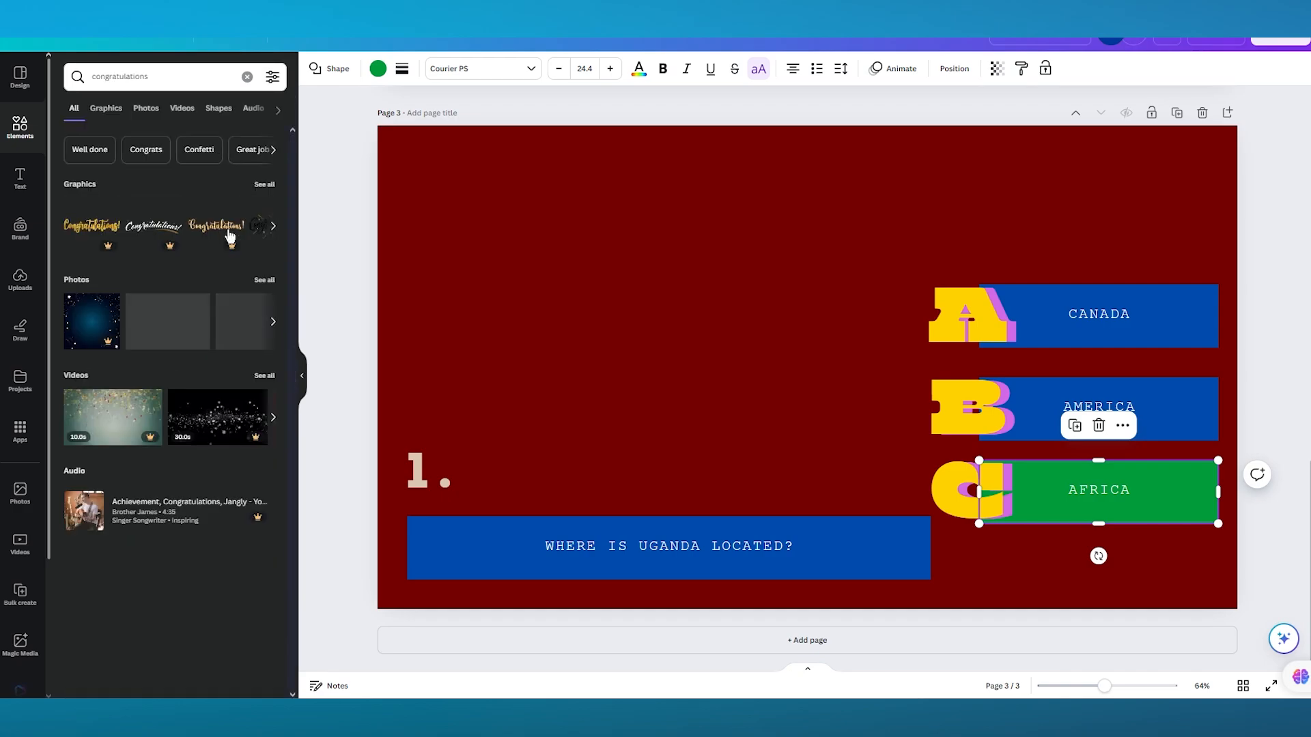
pyautogui.click(265, 184)
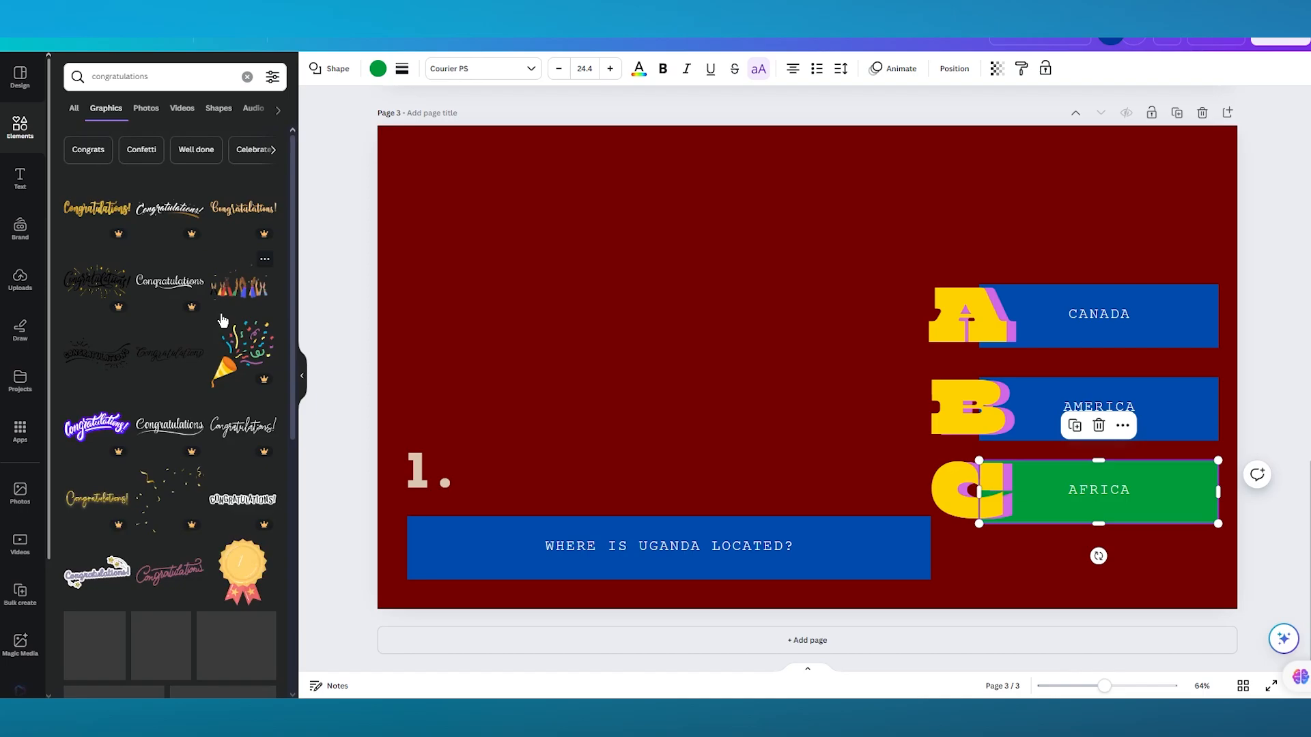
pyautogui.click(245, 297)
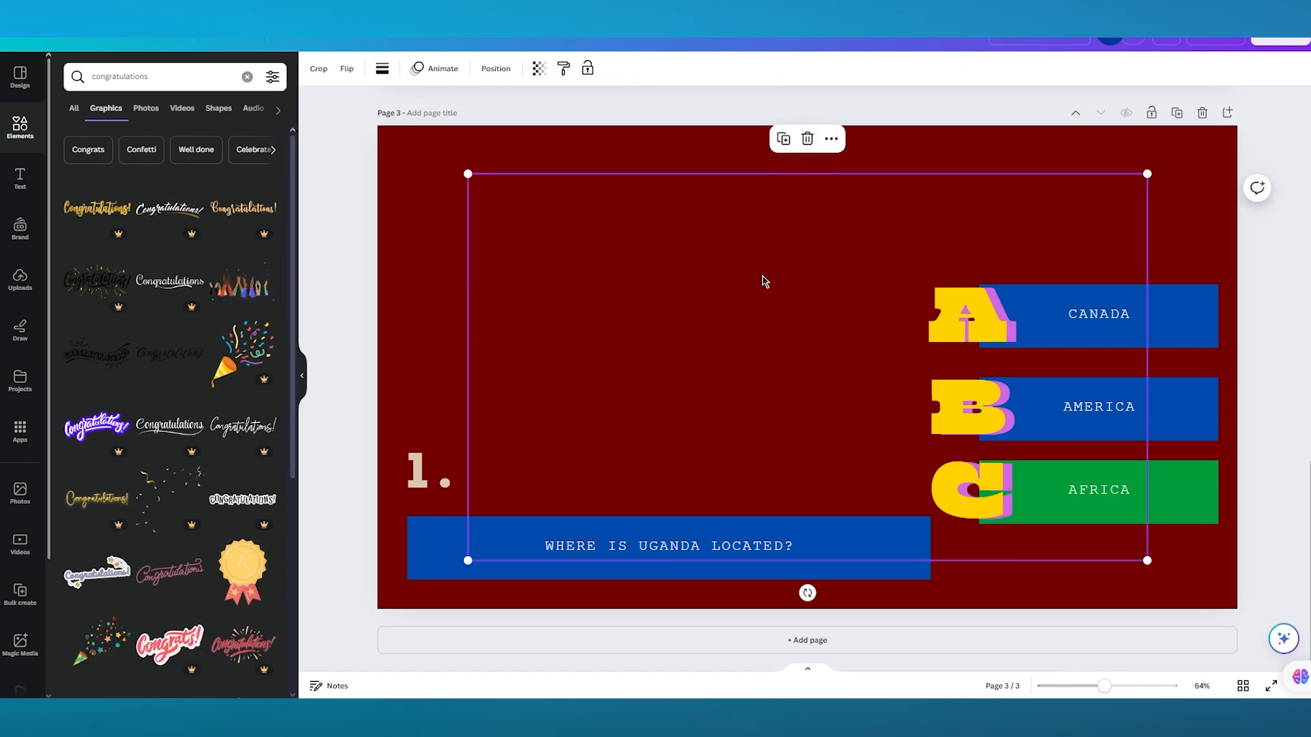
# Shrink the clapping hands graphic, place it above the question bar clear of the answers, and apply the Succession animation.
pyautogui.moveTo(764, 280); pyautogui.dragTo(662, 180)
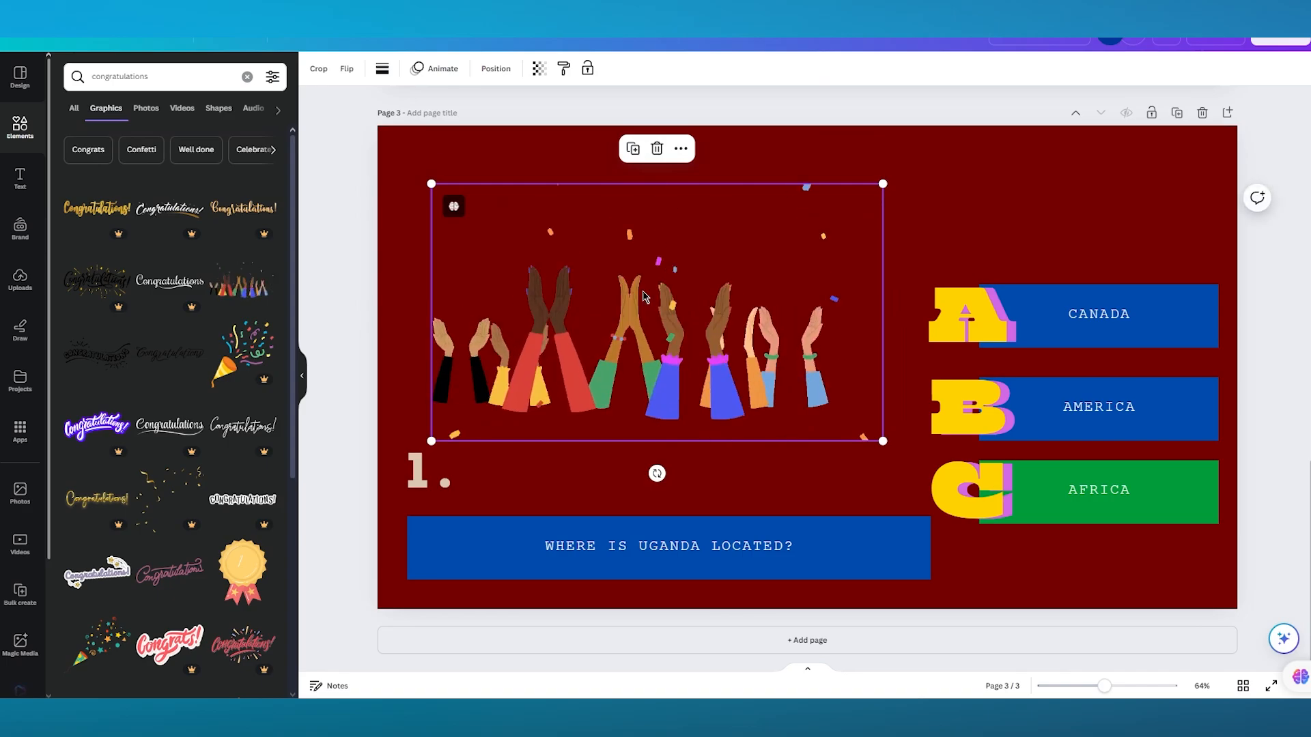
pyautogui.click(451, 76)
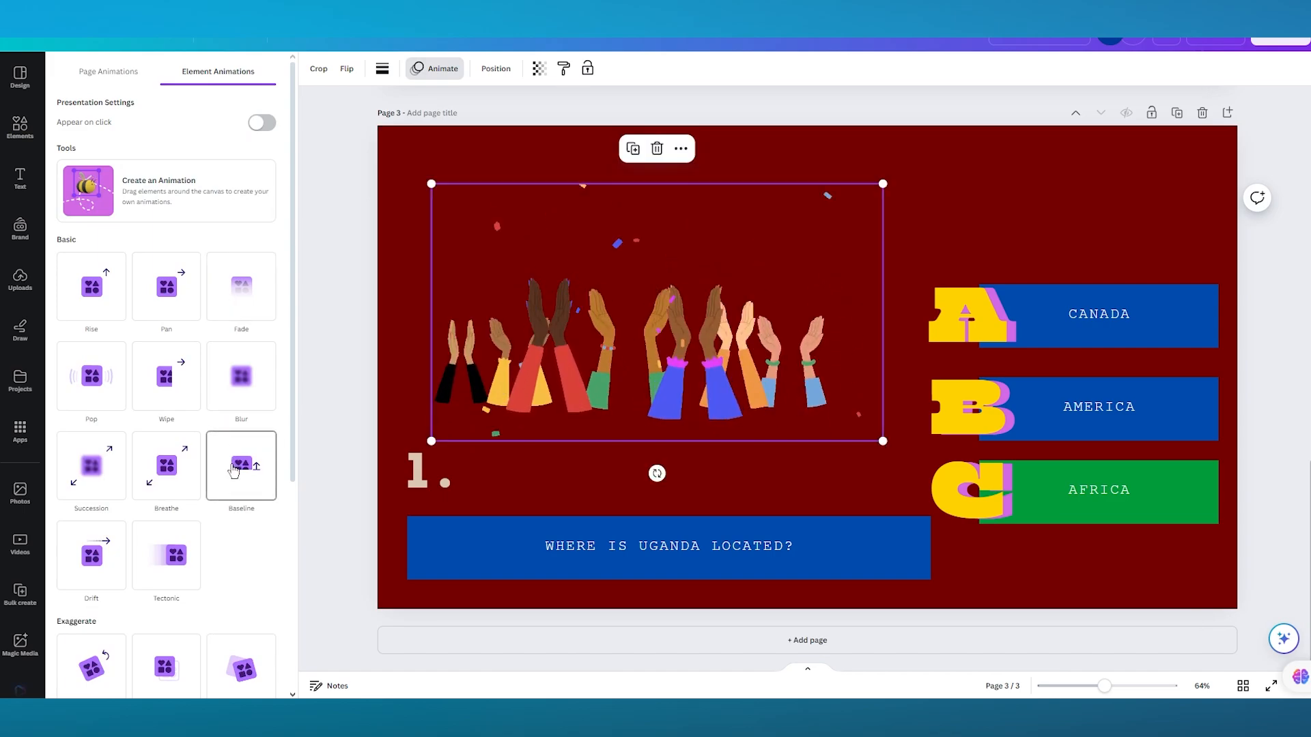
pyautogui.click(107, 475)
pyautogui.click(318, 376)
# Preview the video from the title page, skipping ahead through the timed question to the answer page, and close the preview.
pyautogui.scroll(5, 811, 260)
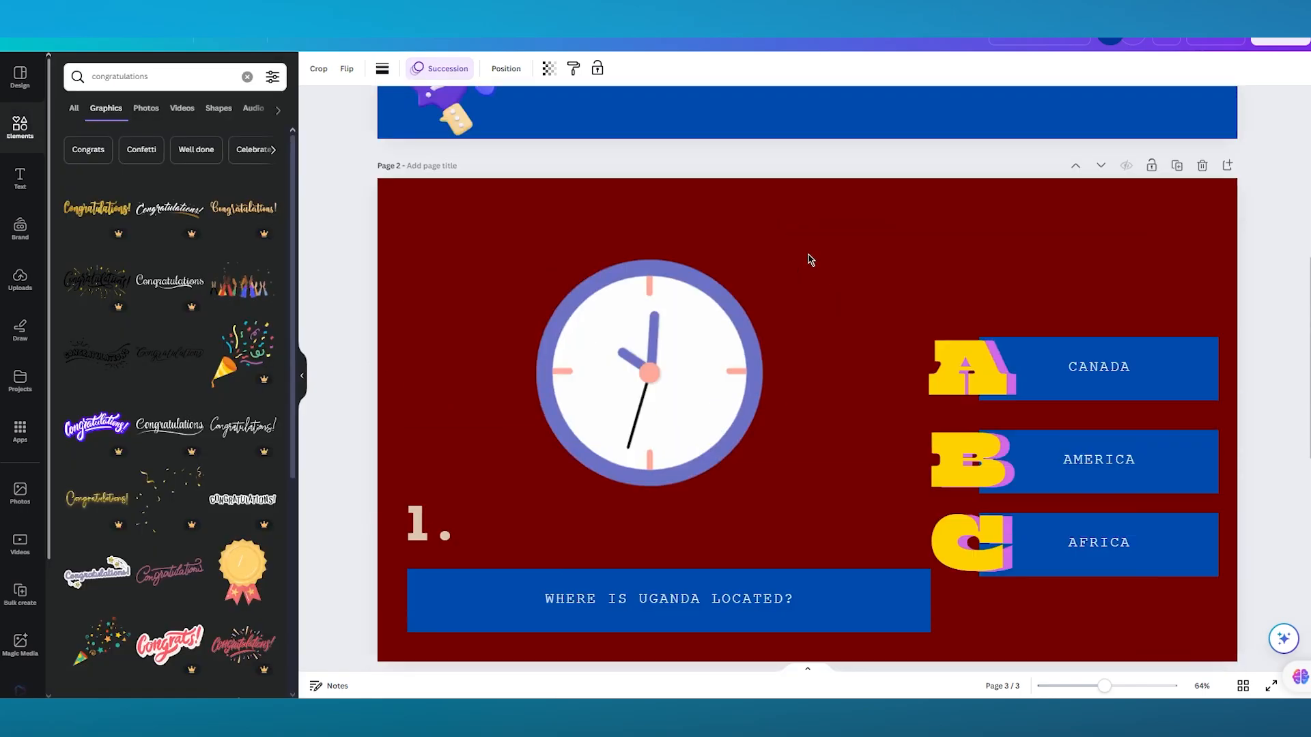
pyautogui.scroll(5, 810, 260)
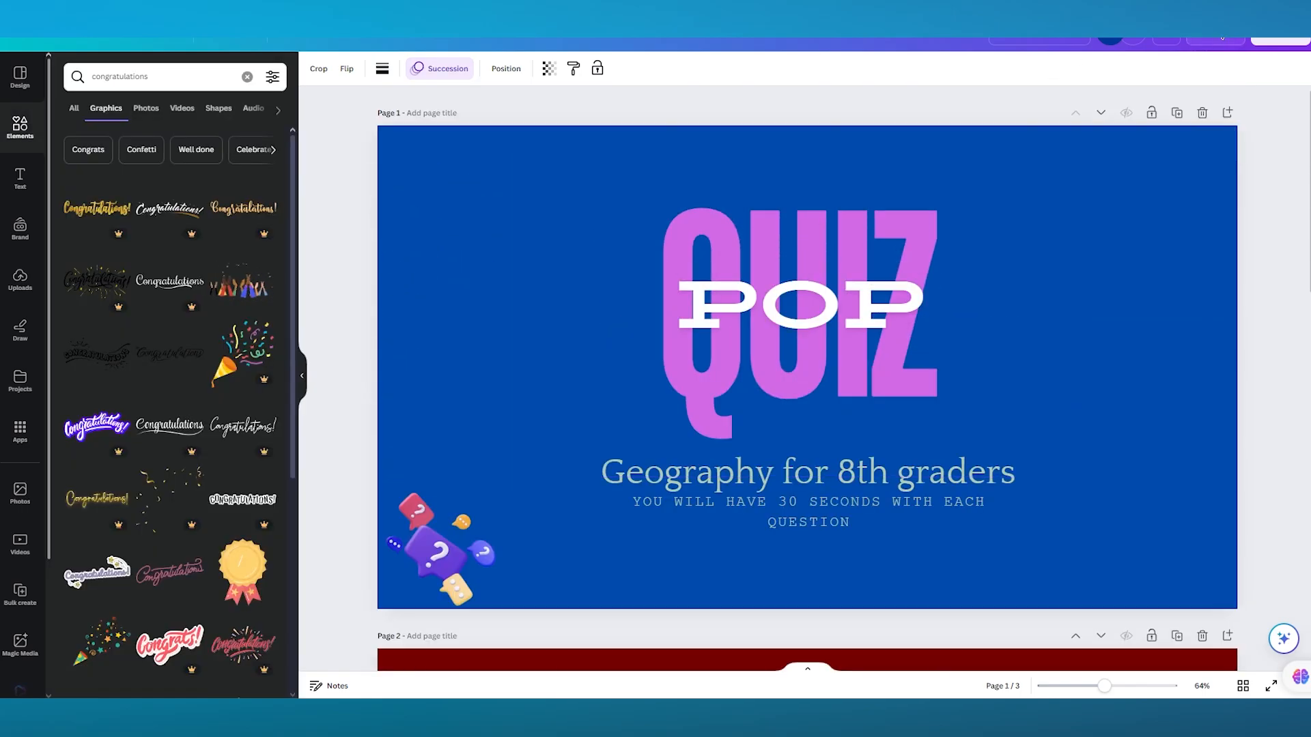
pyautogui.click(1223, 38)
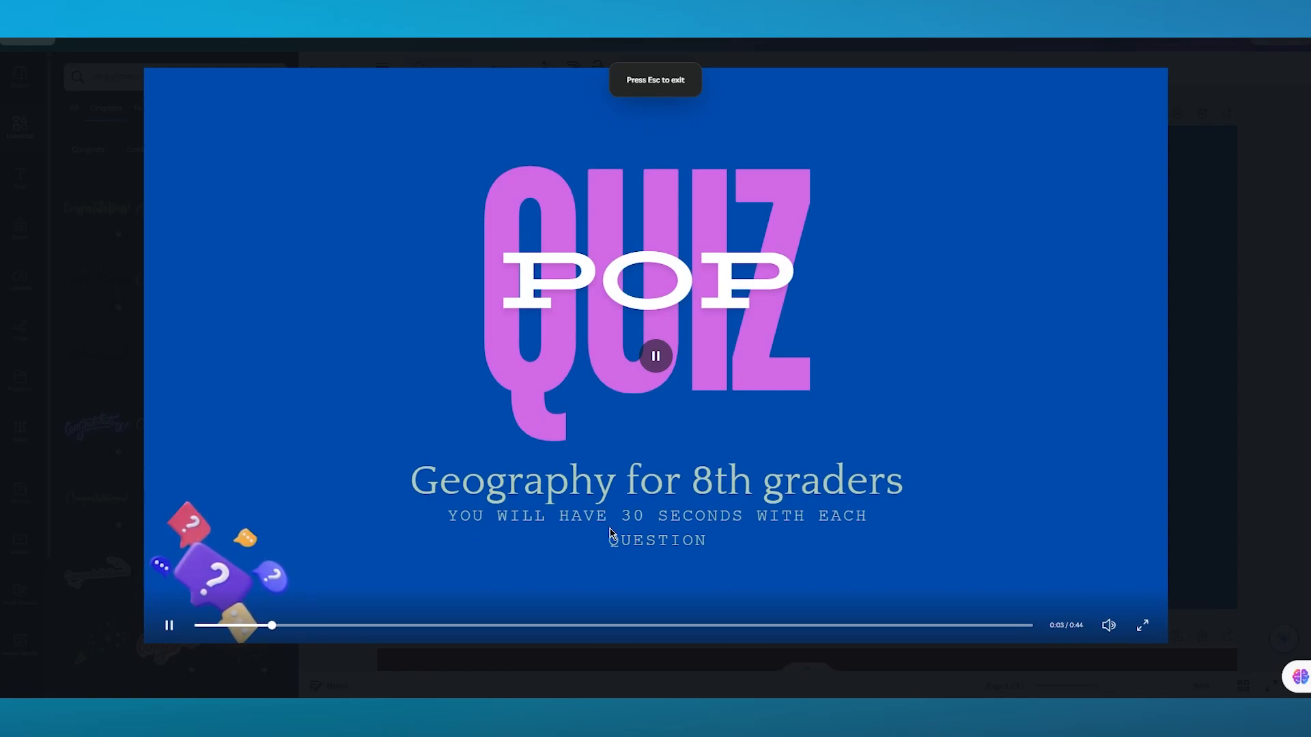
pyautogui.click(372, 626)
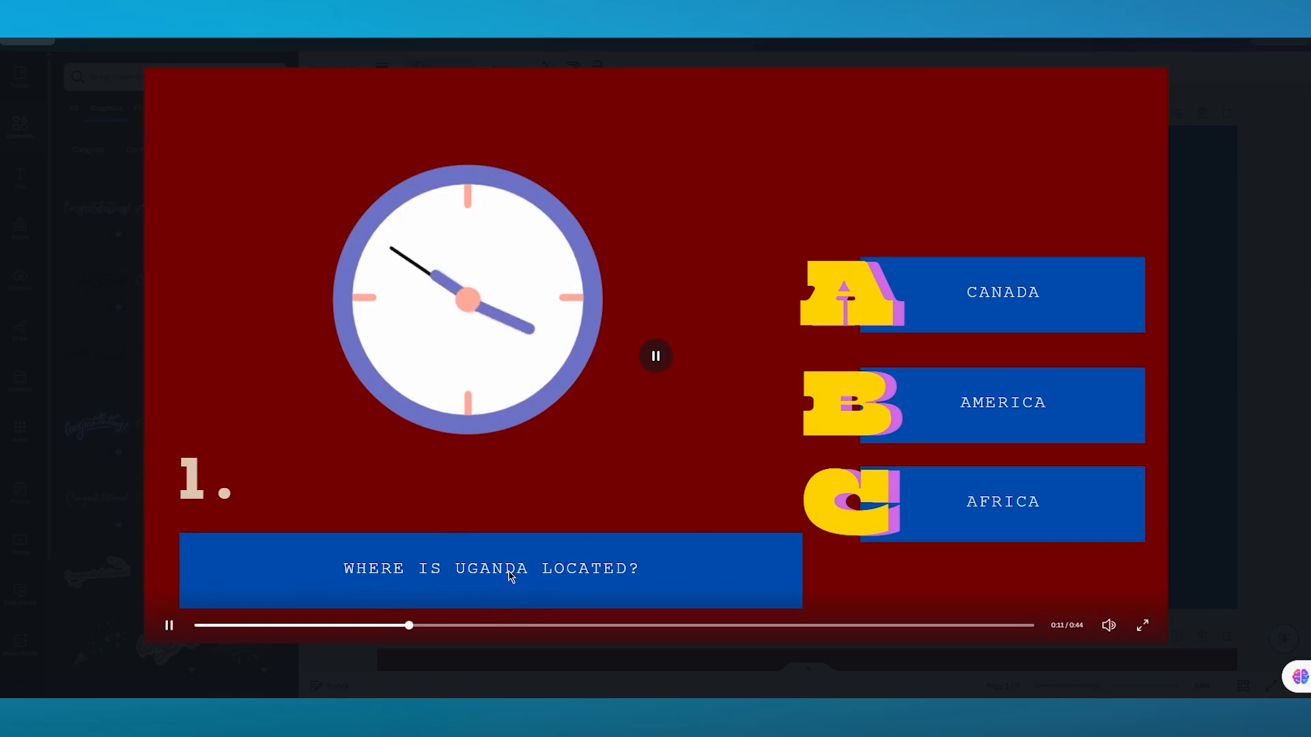
pyautogui.click(644, 626)
pyautogui.click(717, 626)
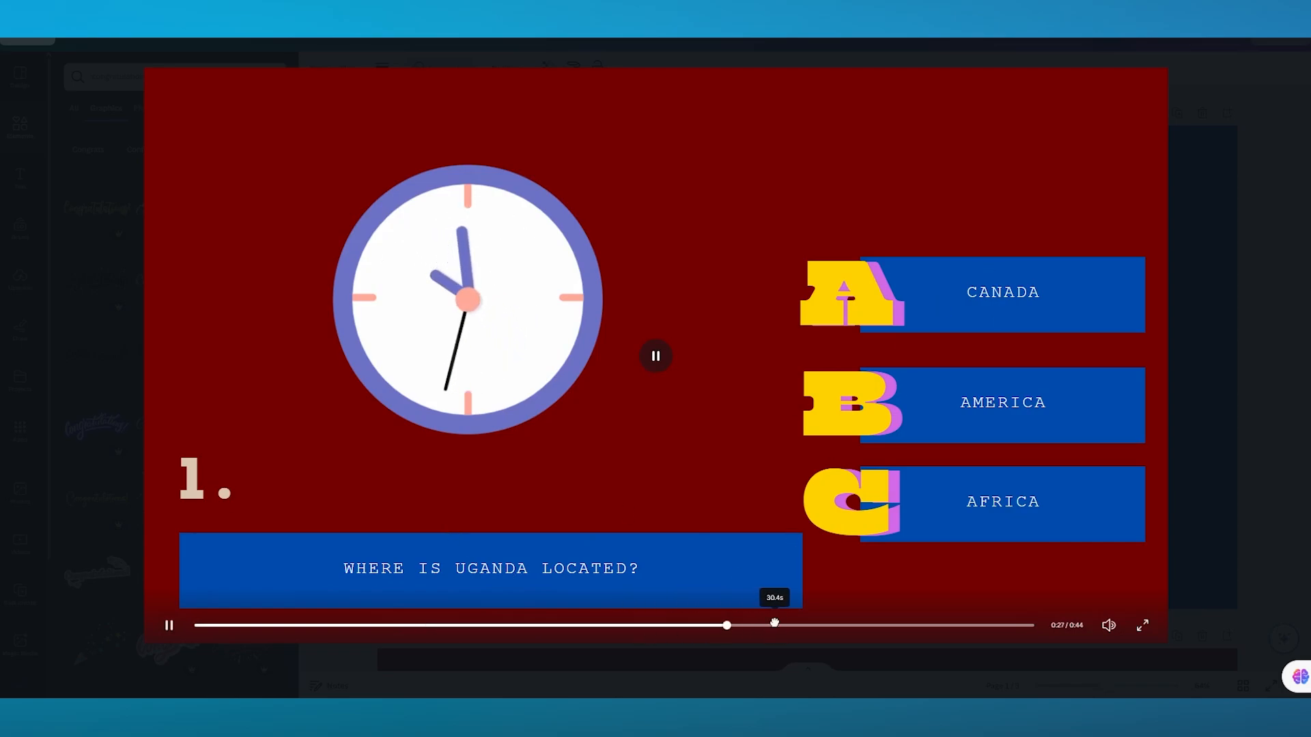
pyautogui.click(774, 625)
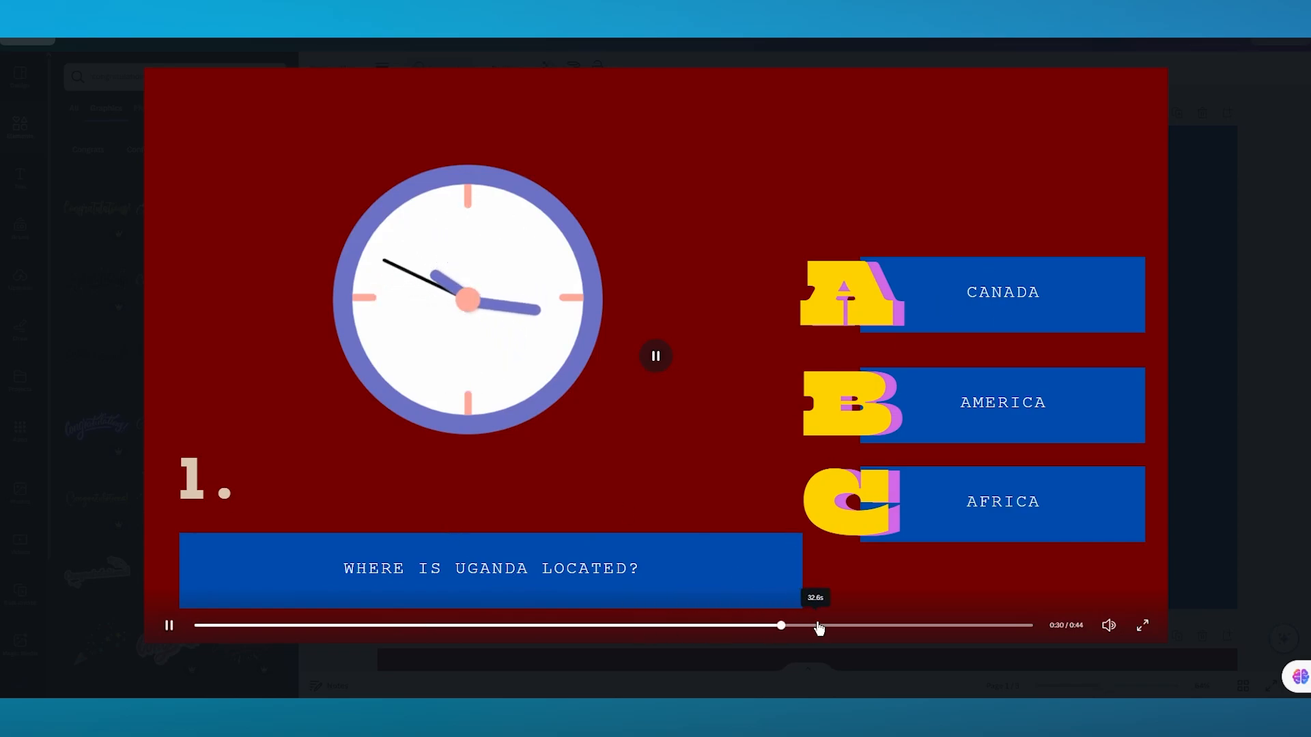
pyautogui.click(819, 625)
pyautogui.click(854, 625)
pyautogui.click(898, 625)
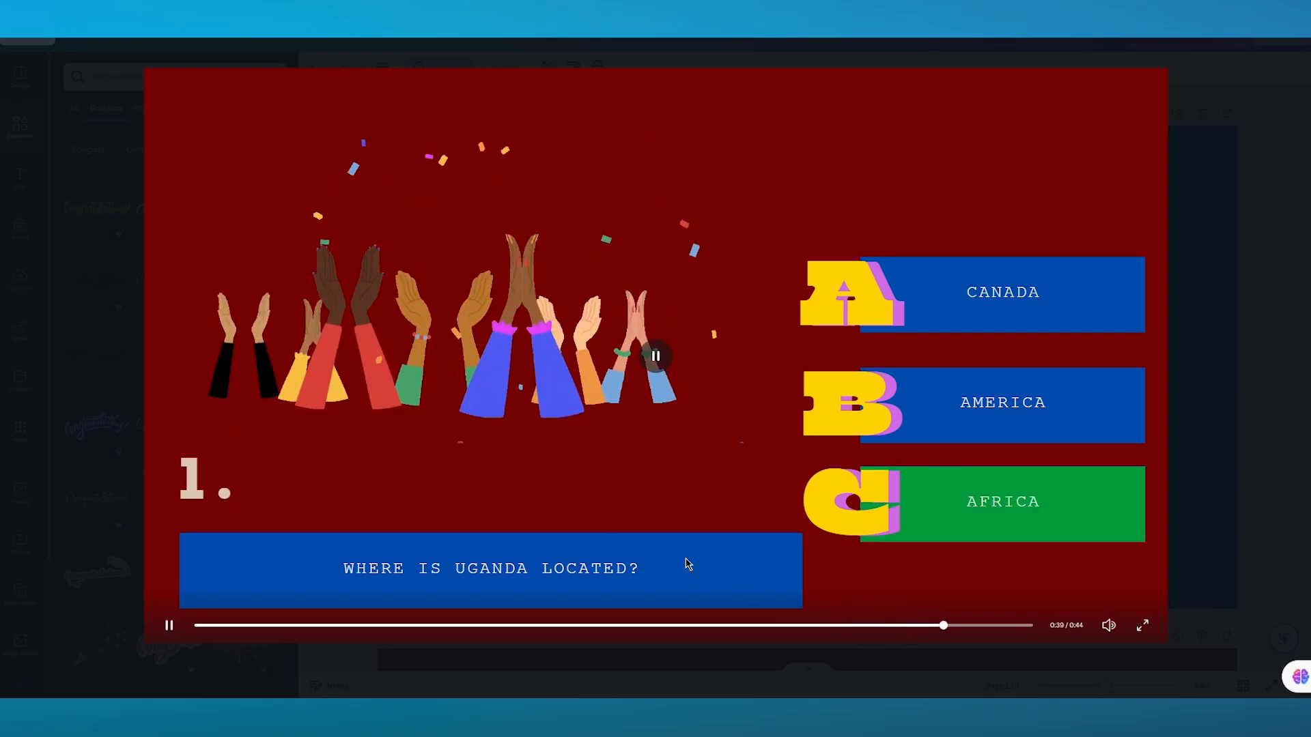
pyautogui.click(889, 626)
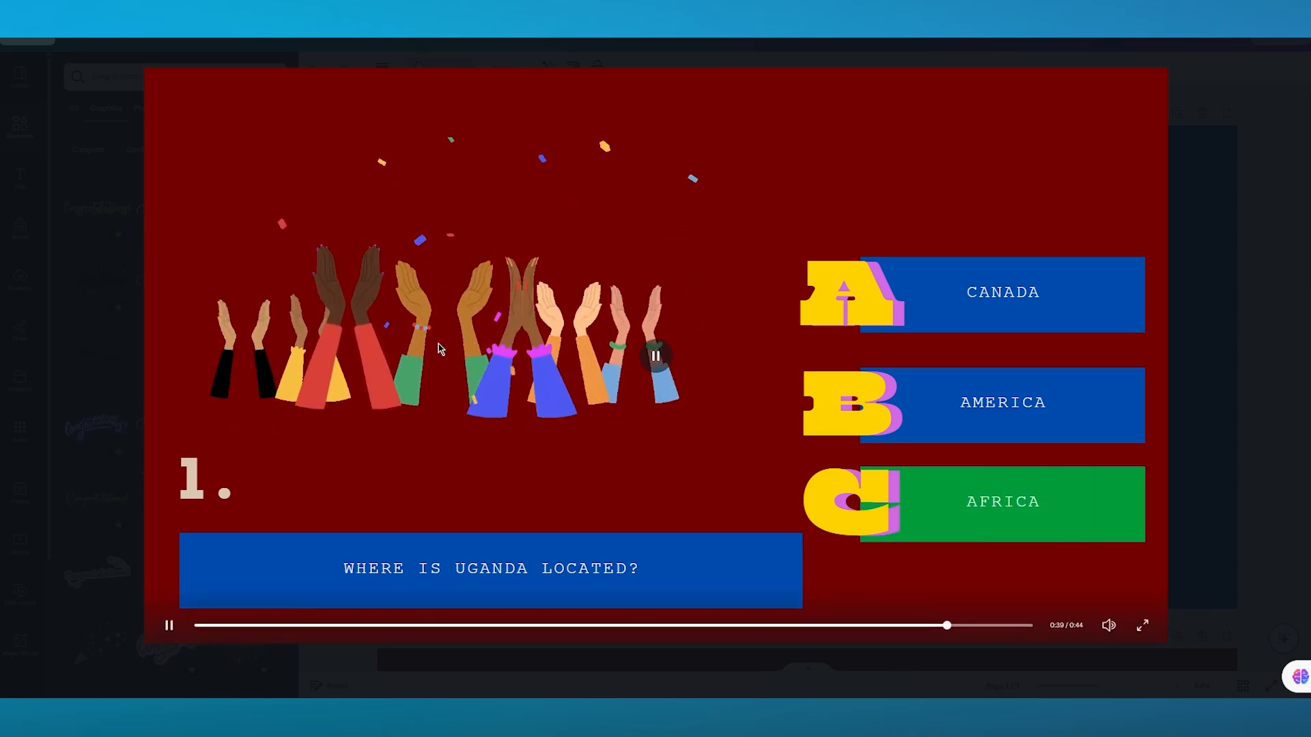
pyautogui.click(1246, 362)
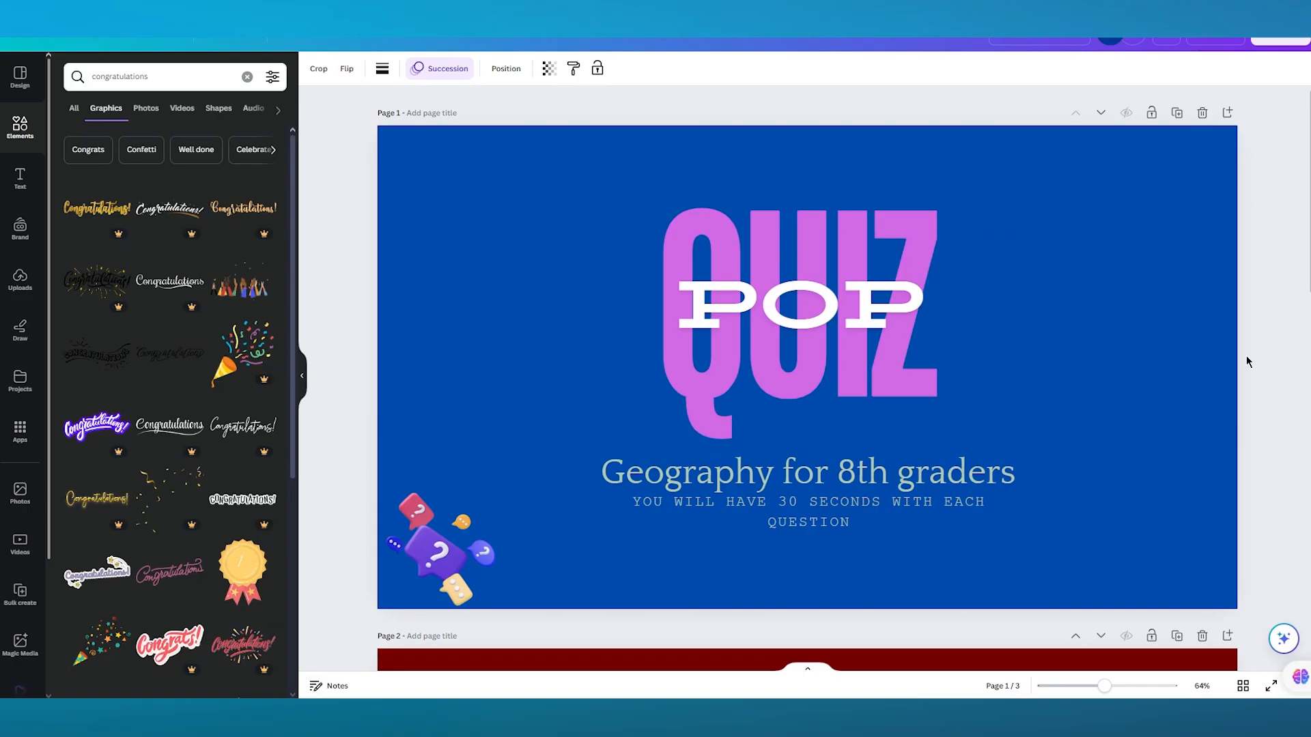